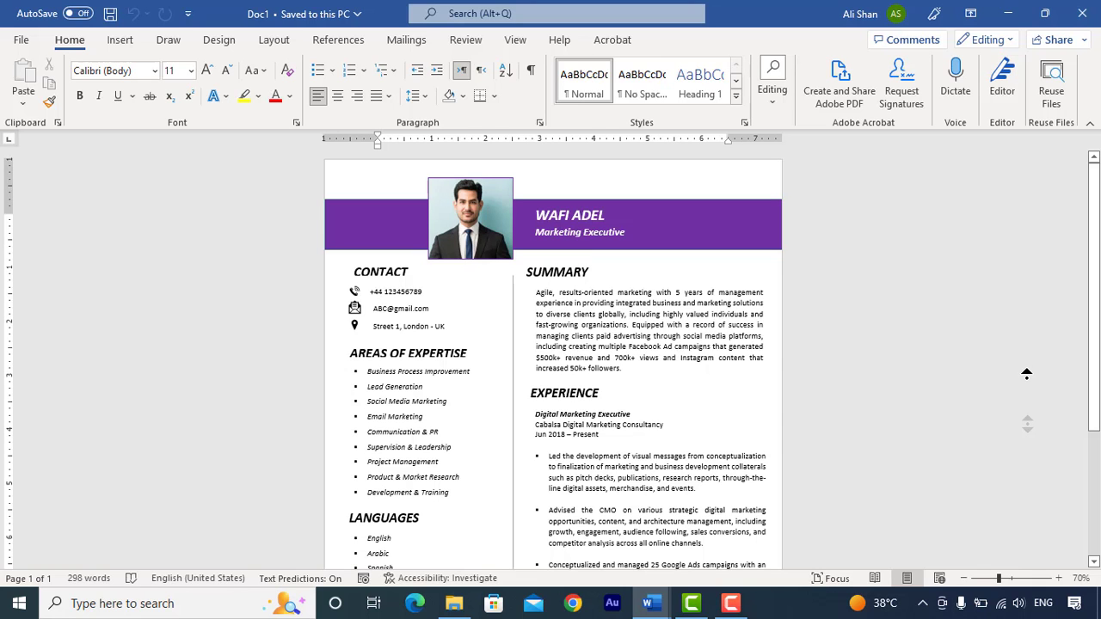
Start a new blank document and draw a rectangle across the top of the page.
scroll(1024, 460, "down", 4)
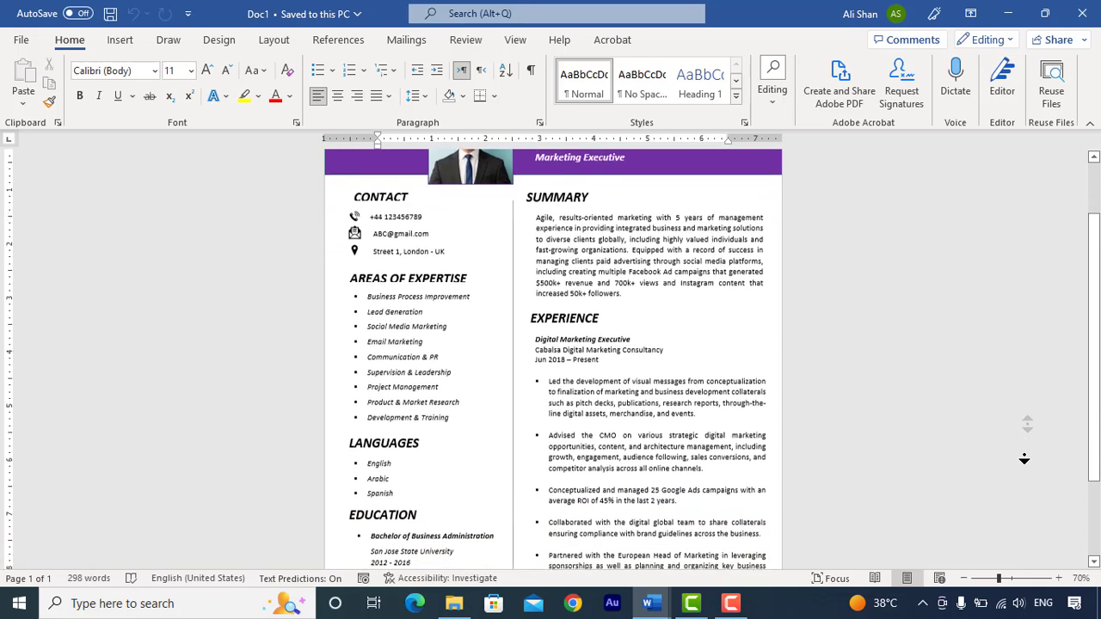
scroll(1024, 460, "down", 2)
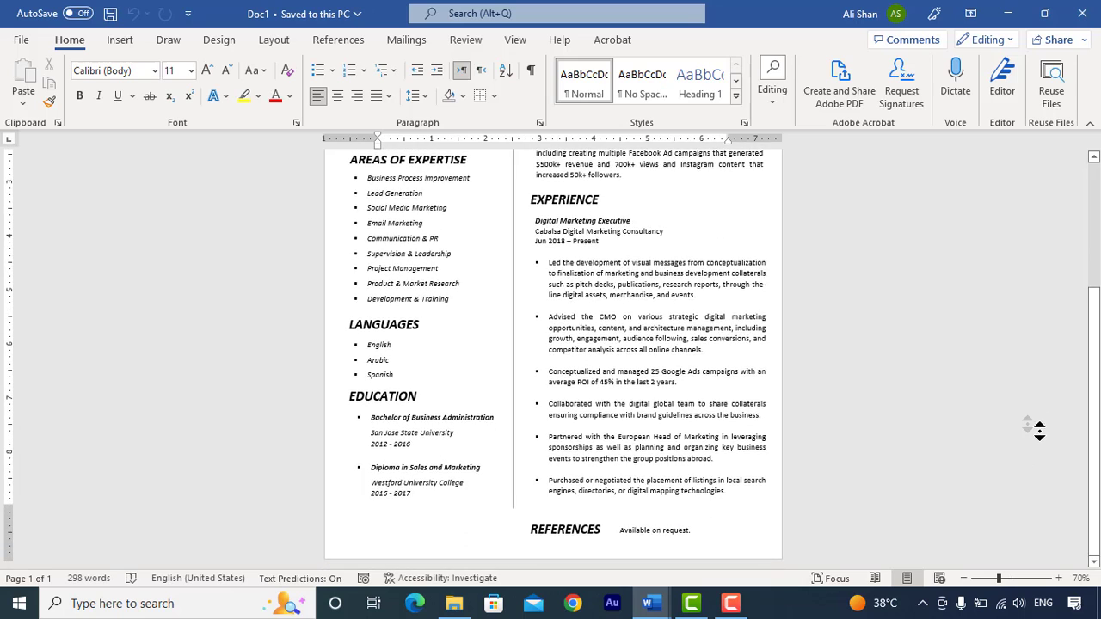
scroll(1037, 341, "up", 5)
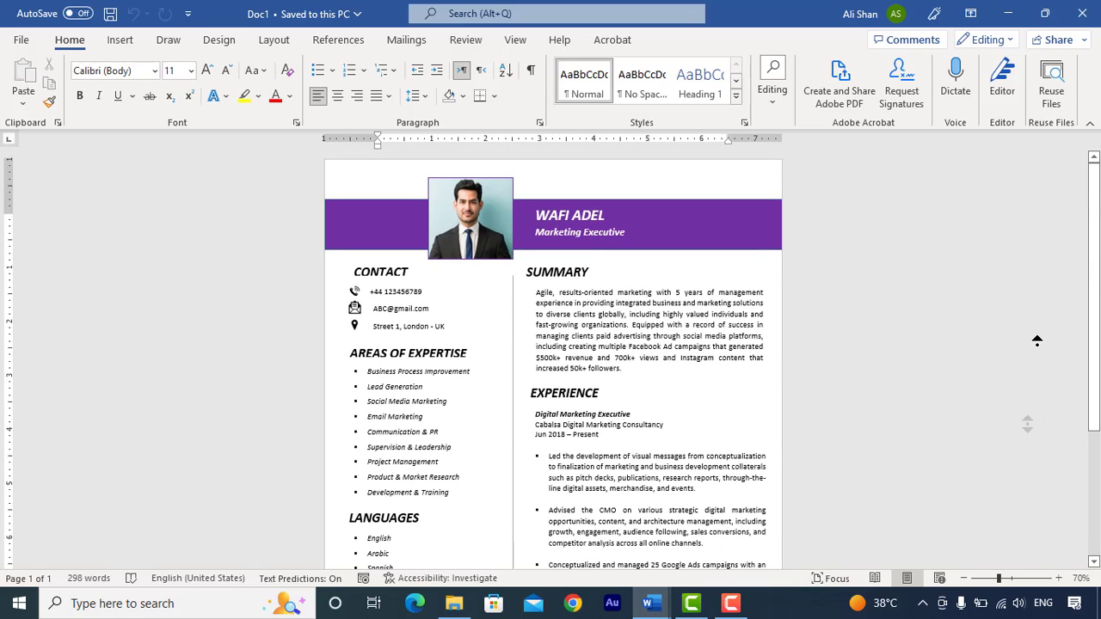
key("ctrl+n")
left_click(120, 40)
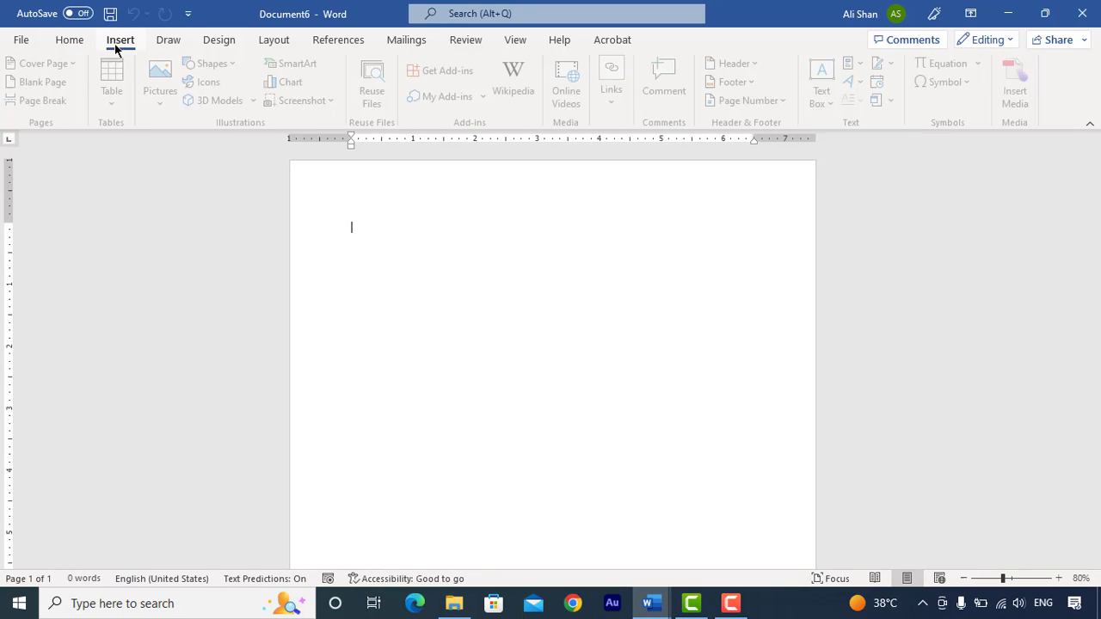
left_click(215, 64)
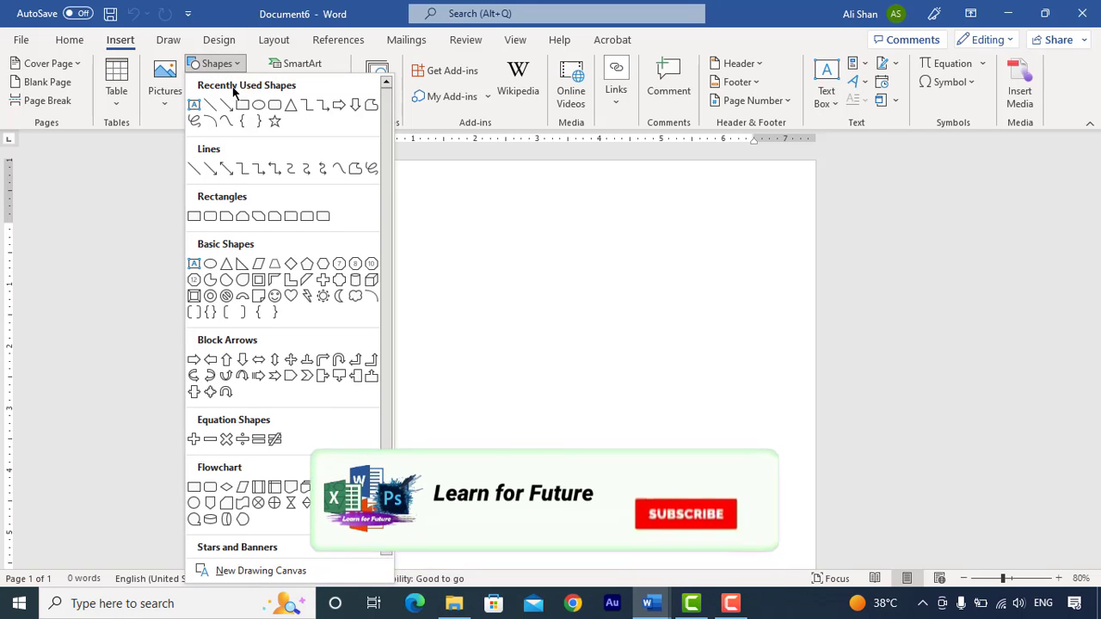
left_click(242, 104)
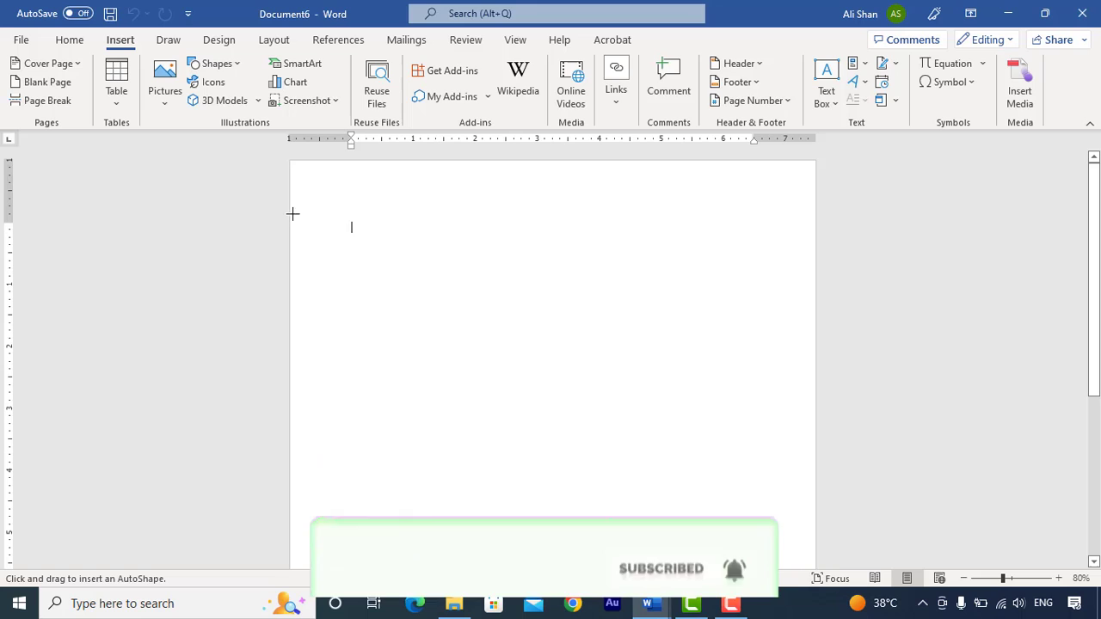
left_click_drag(289, 210, 815, 270)
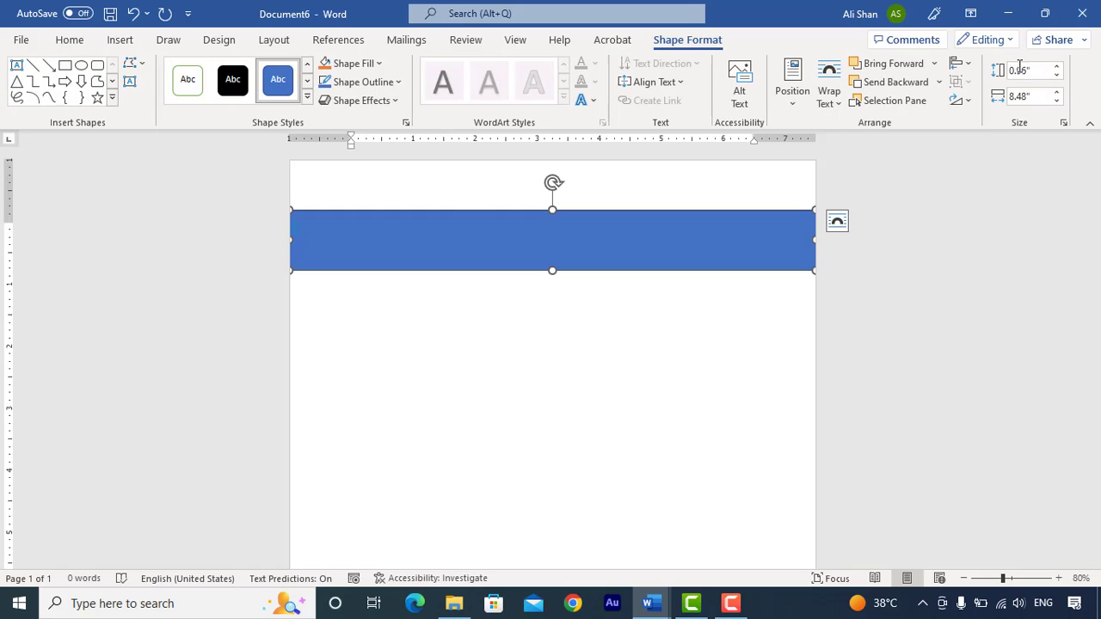
Size the banner to 0.93" high by 8.49" wide and fill it purple.
left_click(1024, 72)
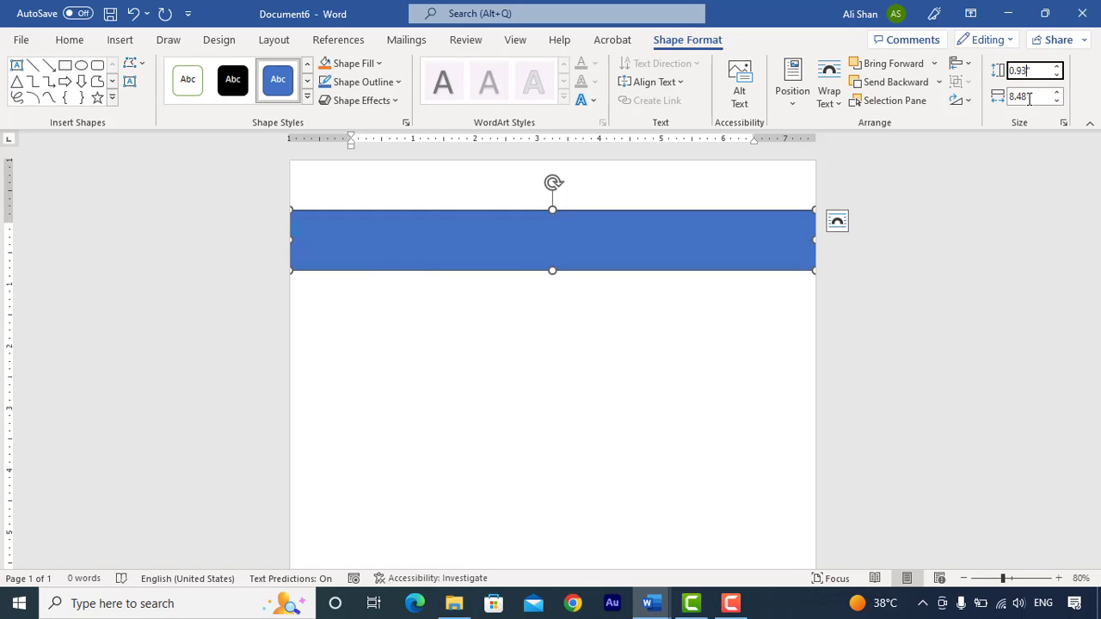
left_click(1030, 96)
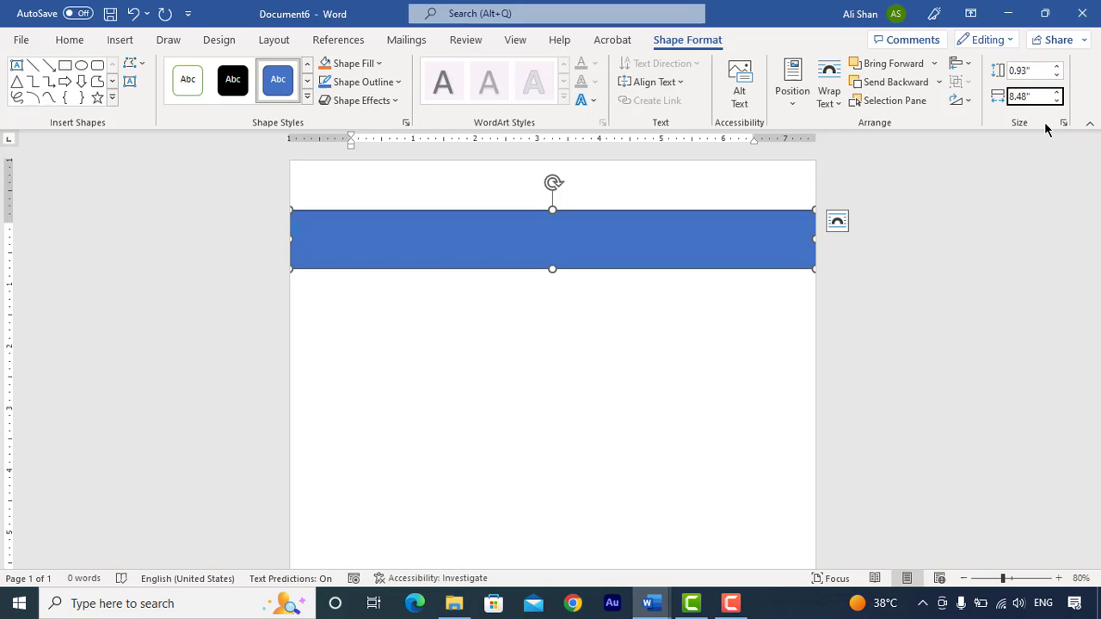
key("BackSpace")
key("Return")
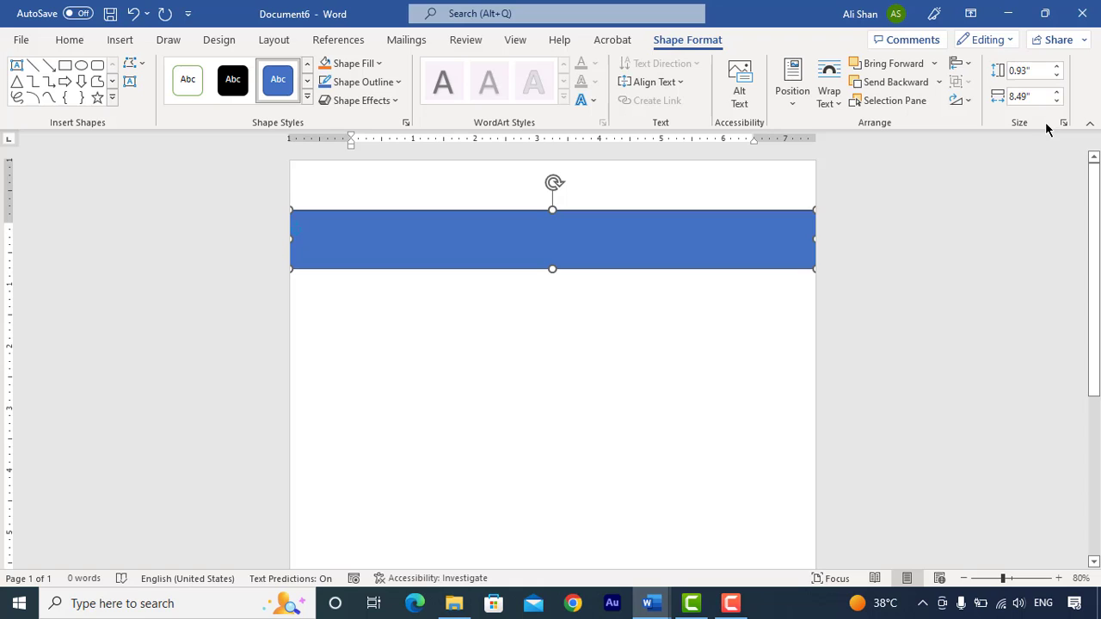
left_click(378, 63)
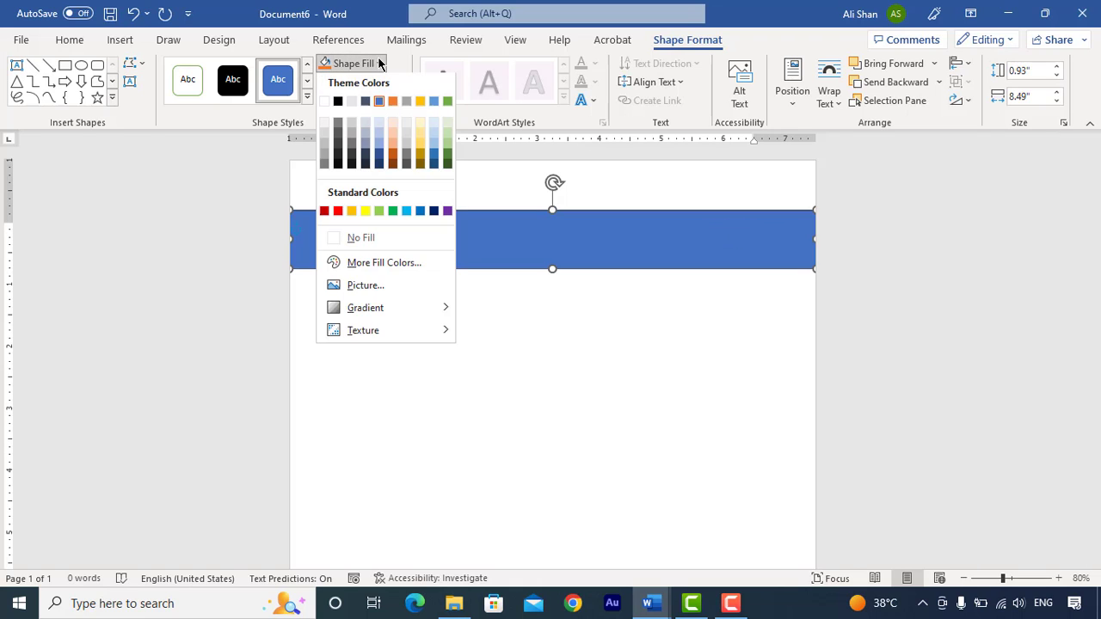
left_click(447, 215)
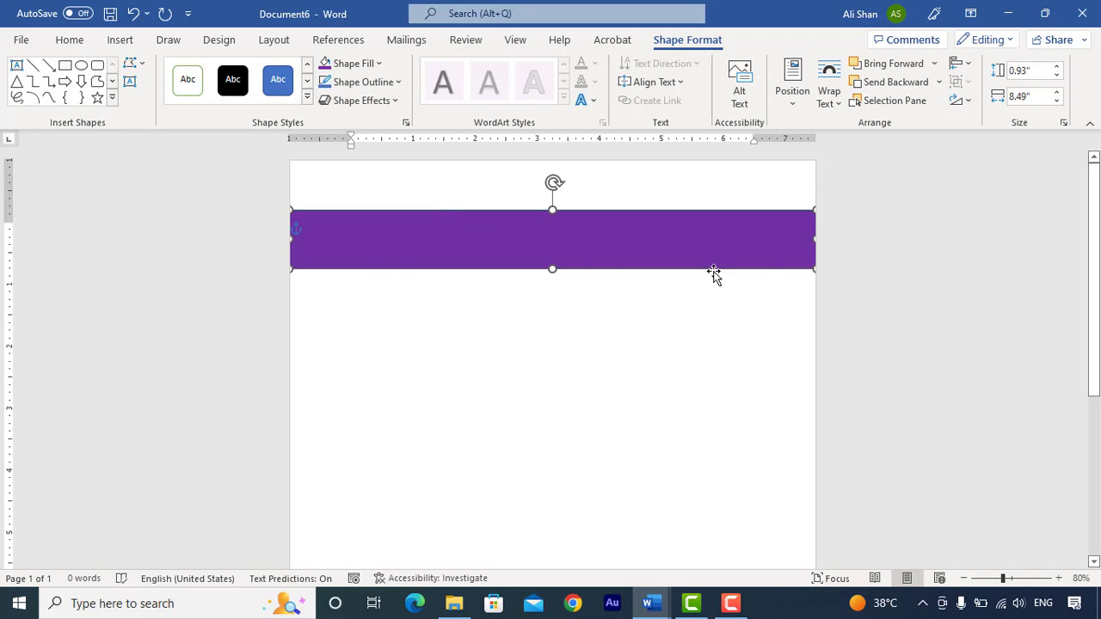
left_click(872, 246)
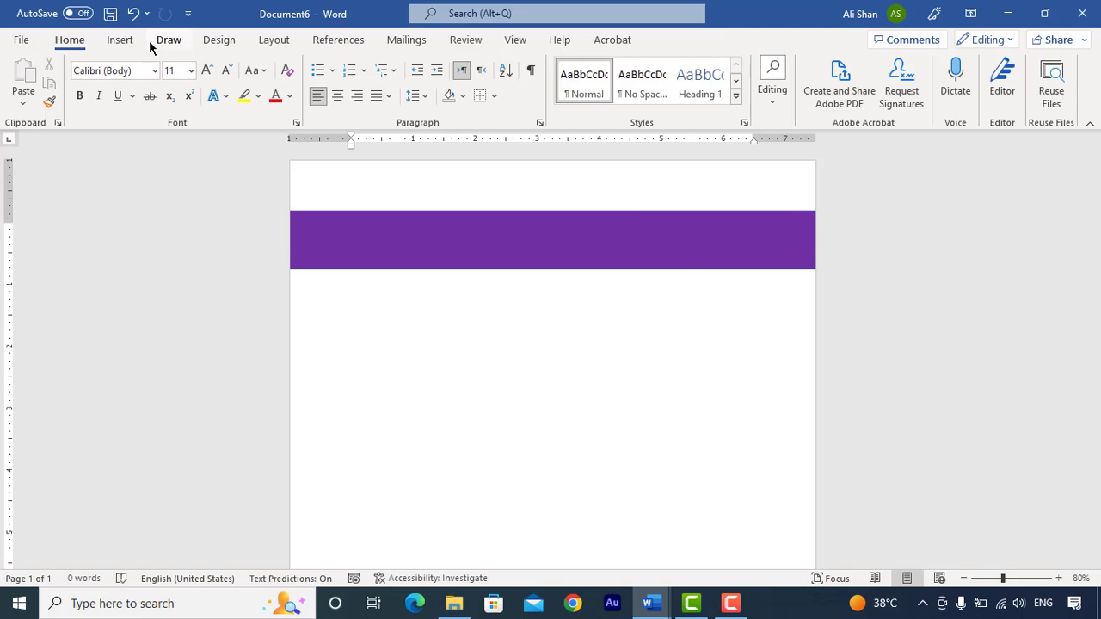
Insert the portrait photo from this computer and set it In Front of Text.
left_click(119, 41)
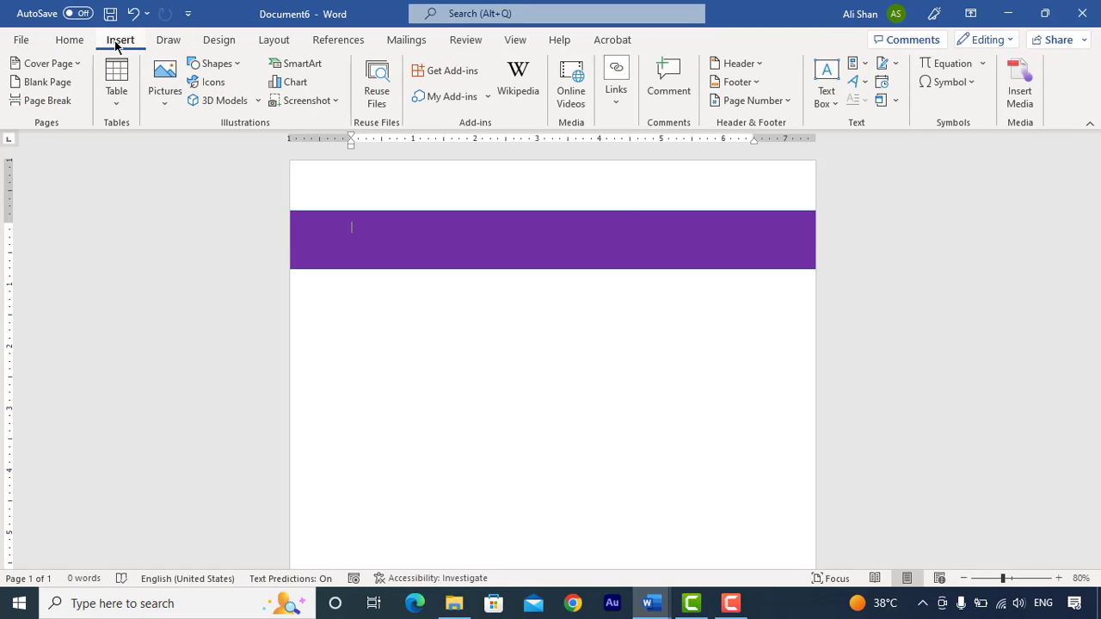
left_click(165, 86)
left_click(195, 150)
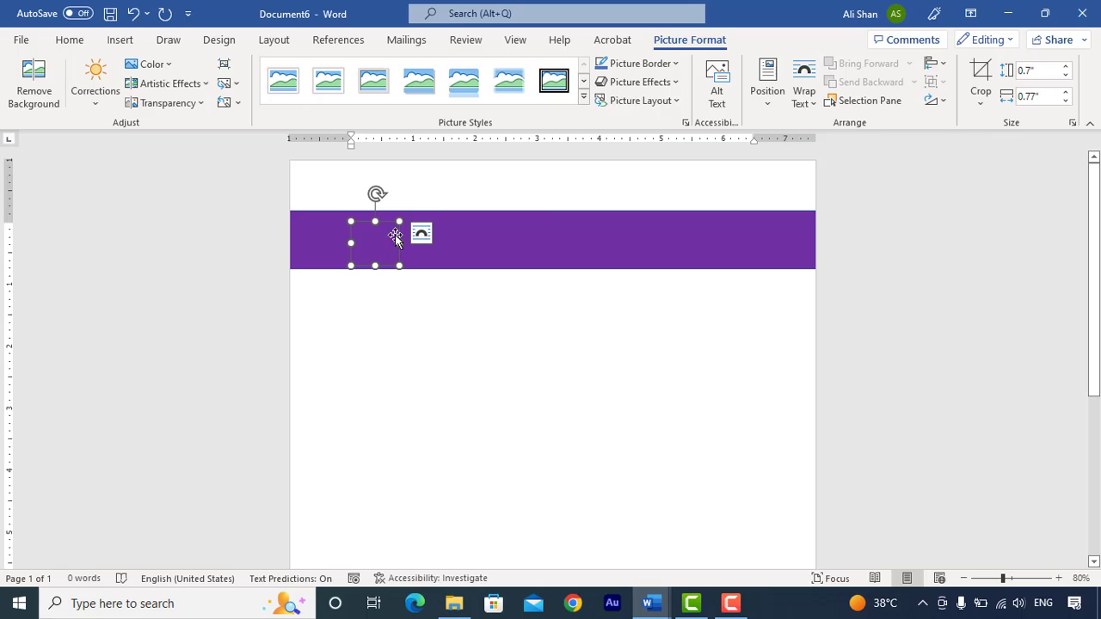
left_click(803, 96)
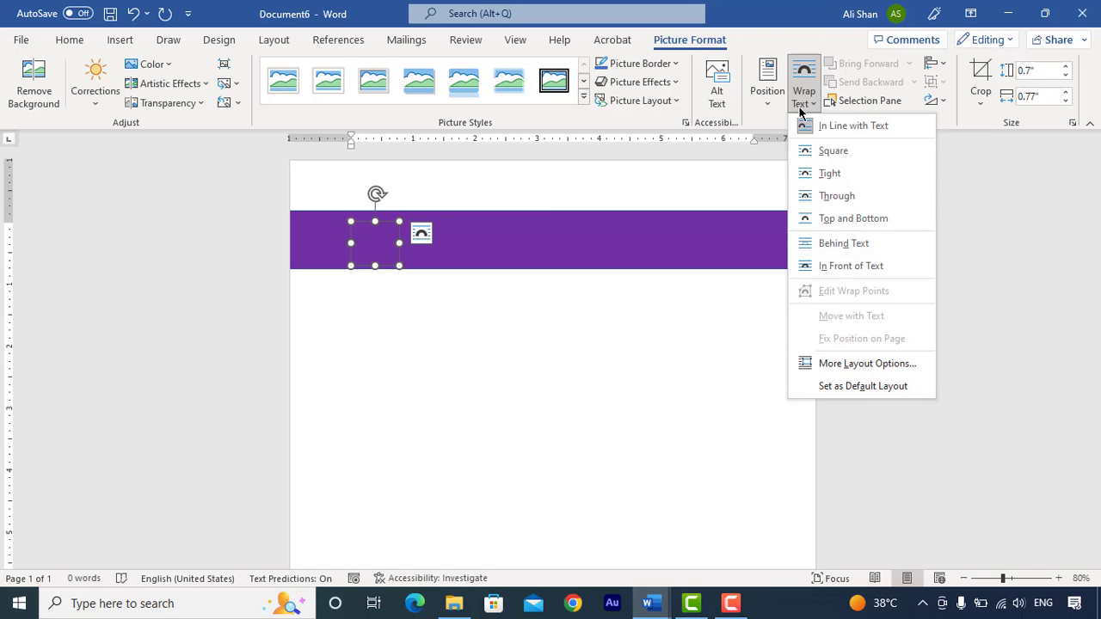
left_click(857, 267)
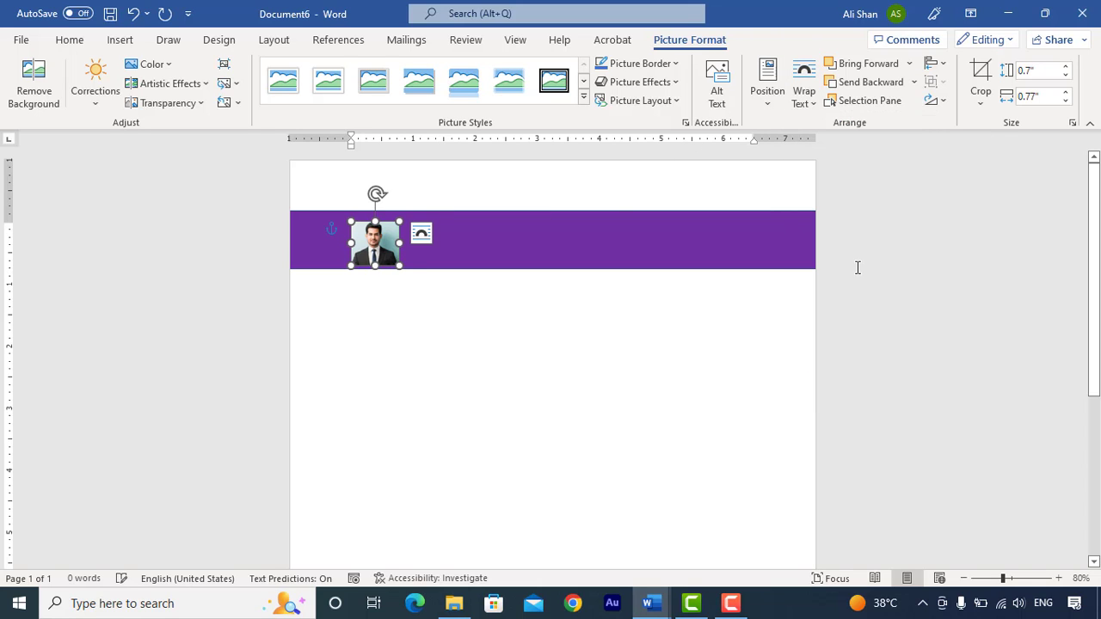
Resize the photo to about 1.49 inches and position it over the banner.
left_click(1031, 71)
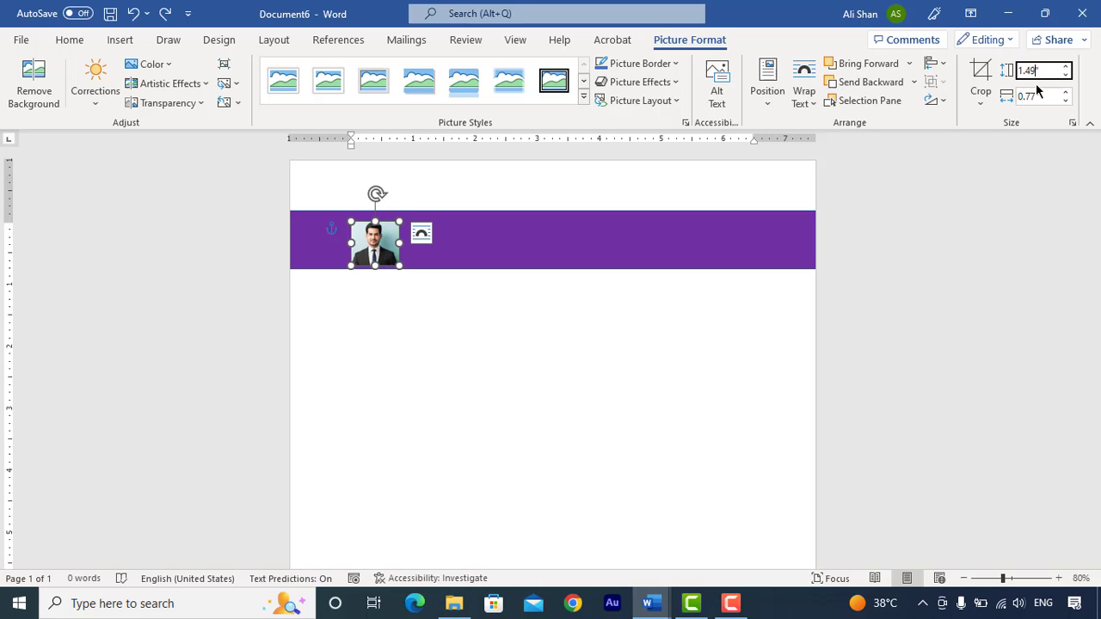
left_click(1043, 96)
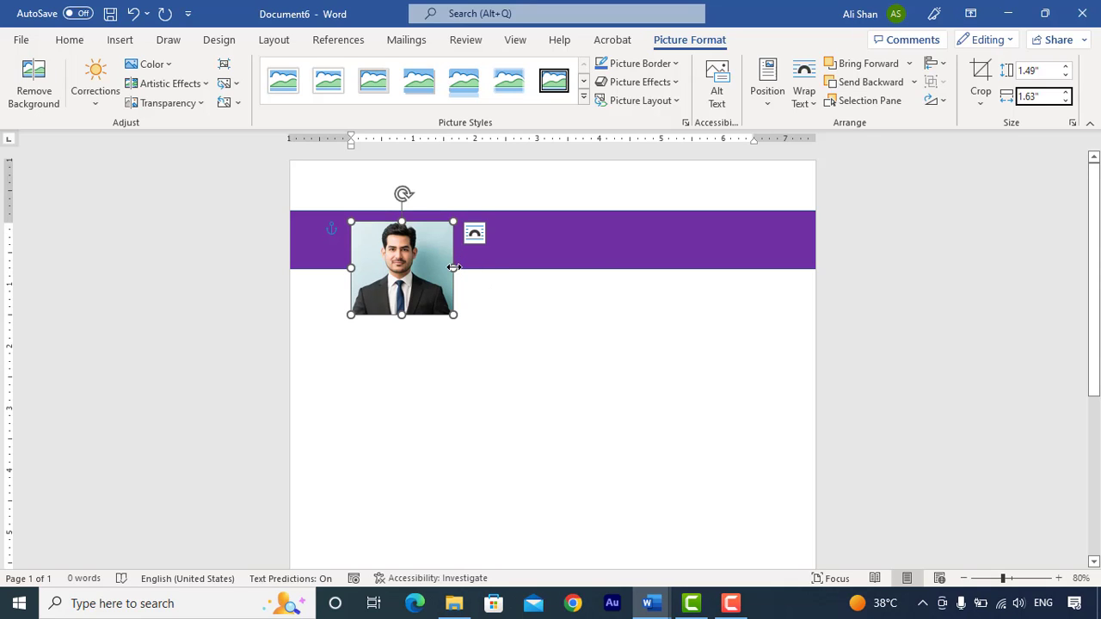
left_click_drag(453, 268, 495, 225)
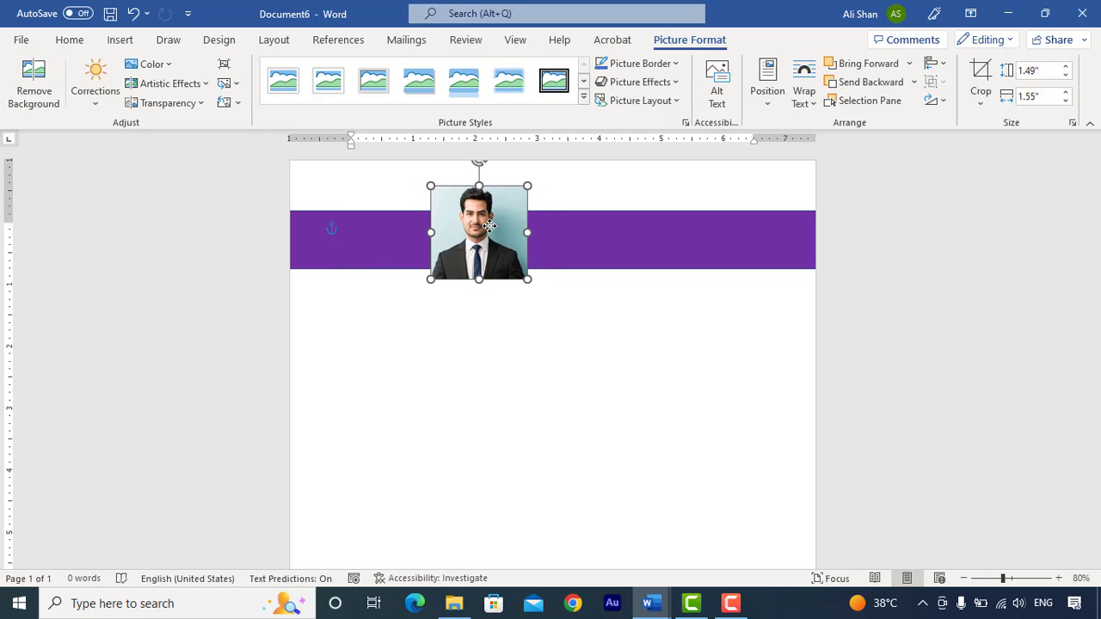
left_click_drag(495, 226, 485, 228)
left_click(520, 317)
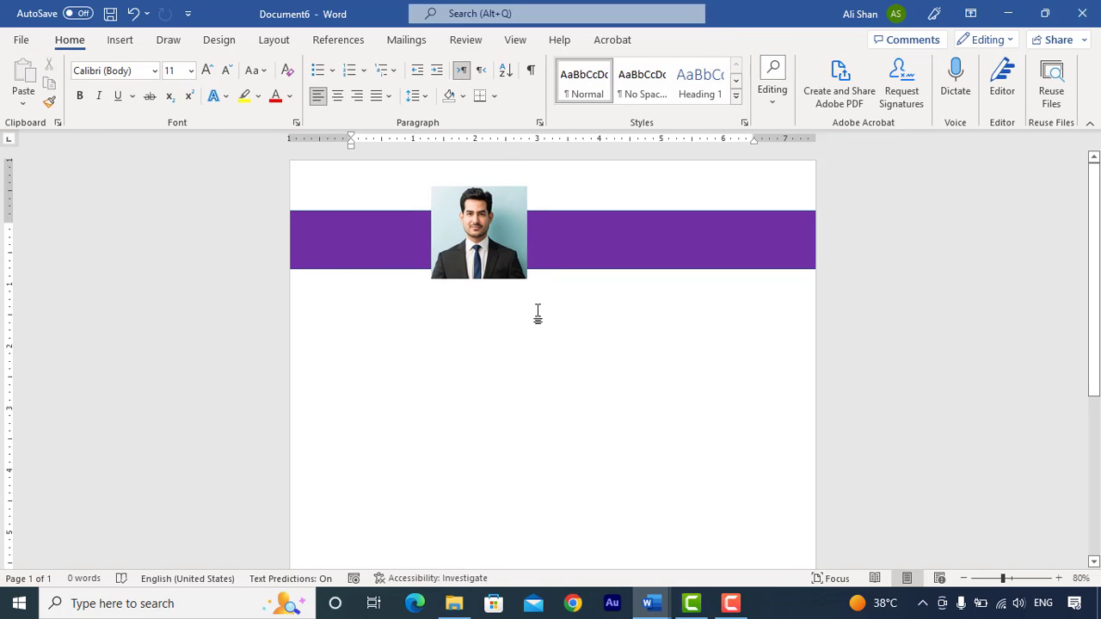
Give the photo a purple picture border.
left_click(482, 248)
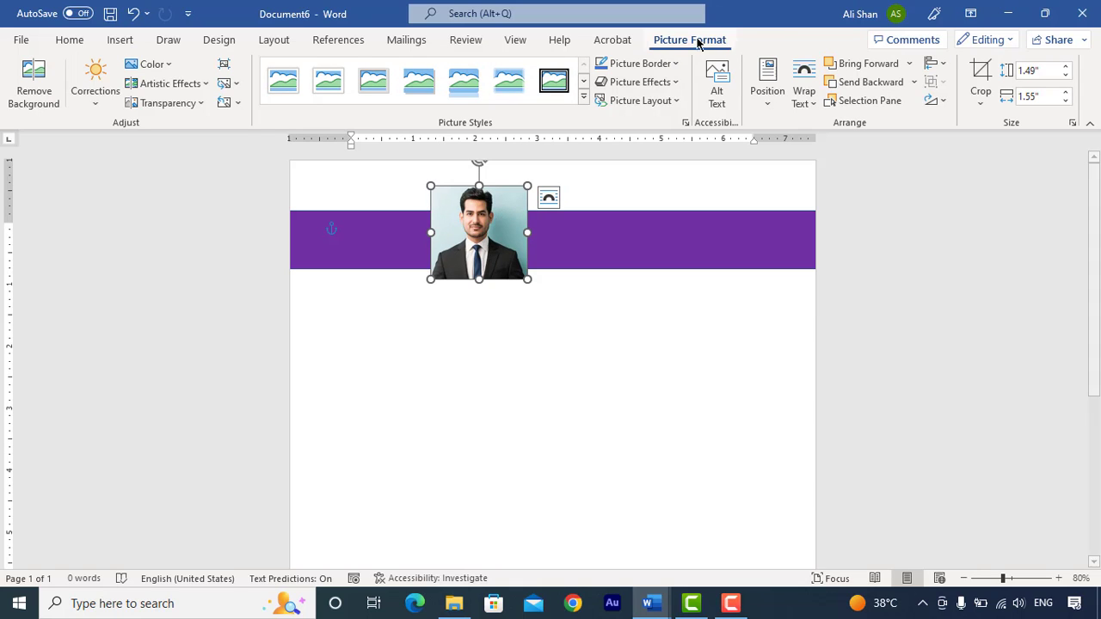
left_click(673, 63)
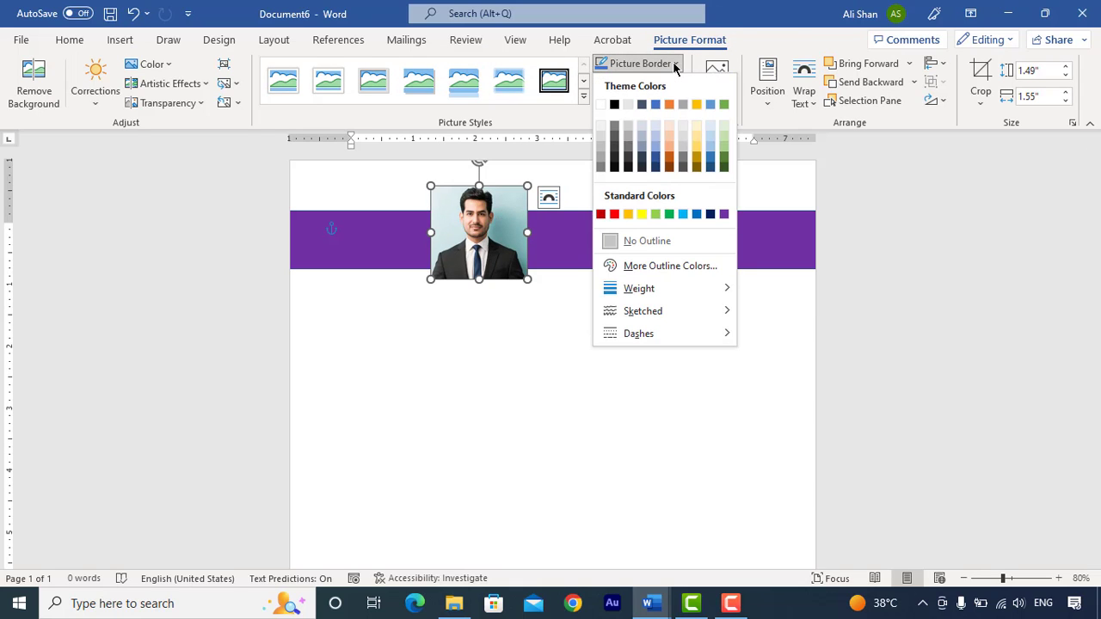
left_click(728, 214)
left_click(328, 237)
Draw a text box right of the photo with no fill and no outline.
left_click(121, 39)
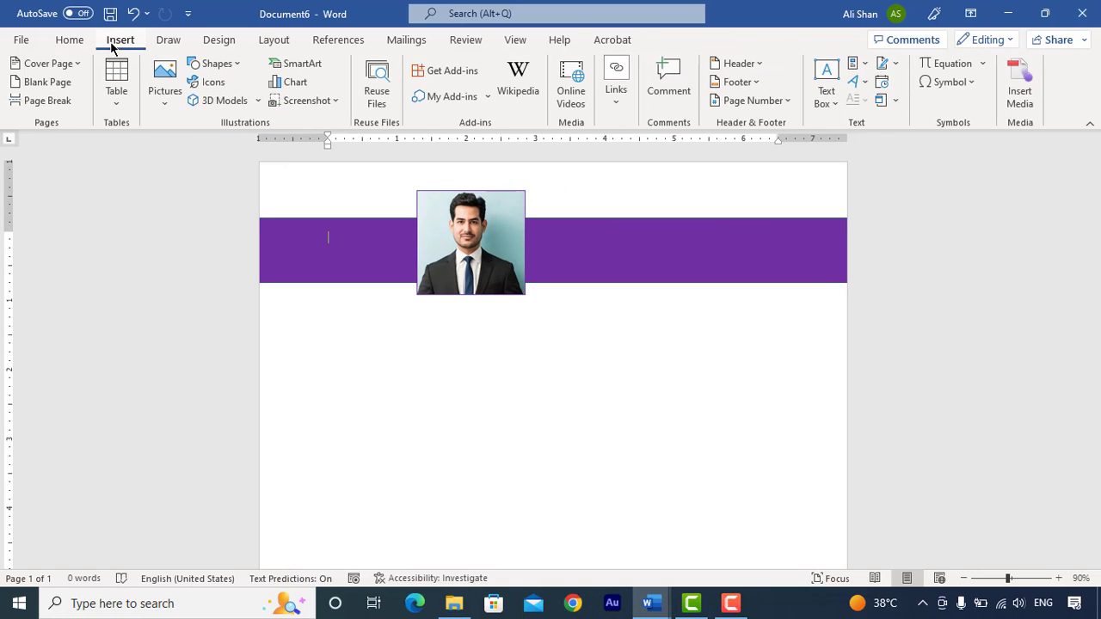
left_click(216, 63)
left_click(195, 107)
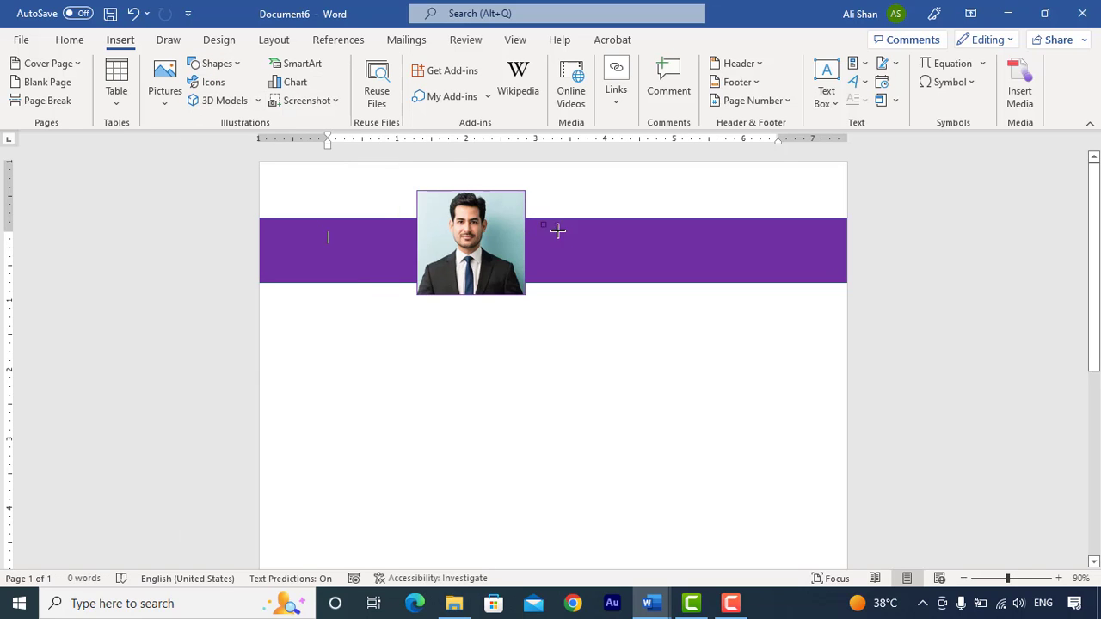
left_click_drag(541, 222, 693, 276)
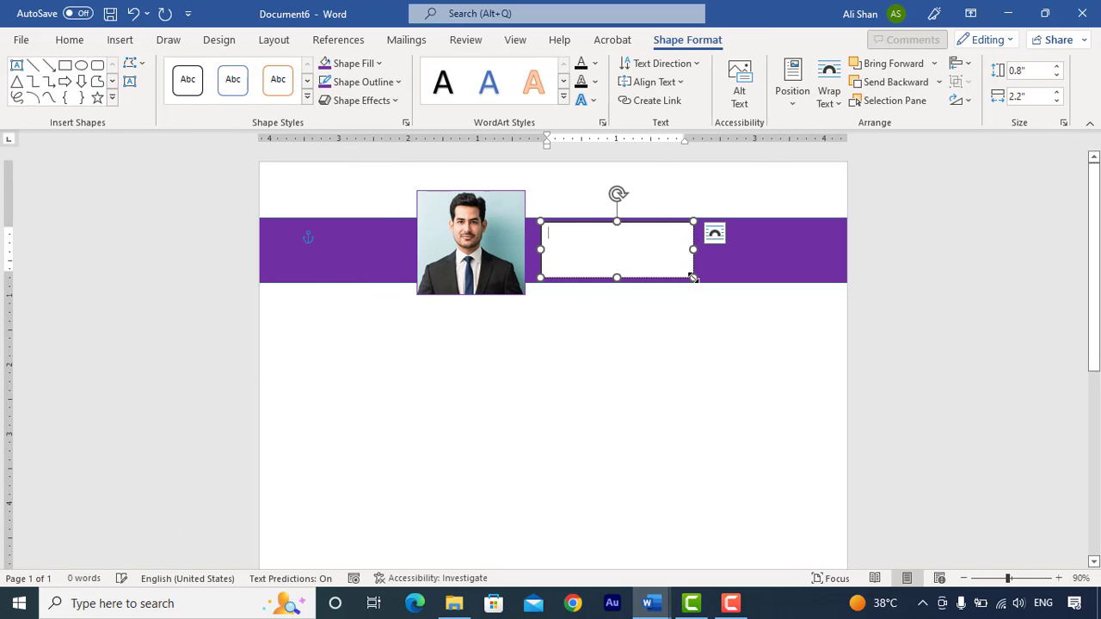
left_click(355, 63)
left_click(397, 238)
left_click(361, 82)
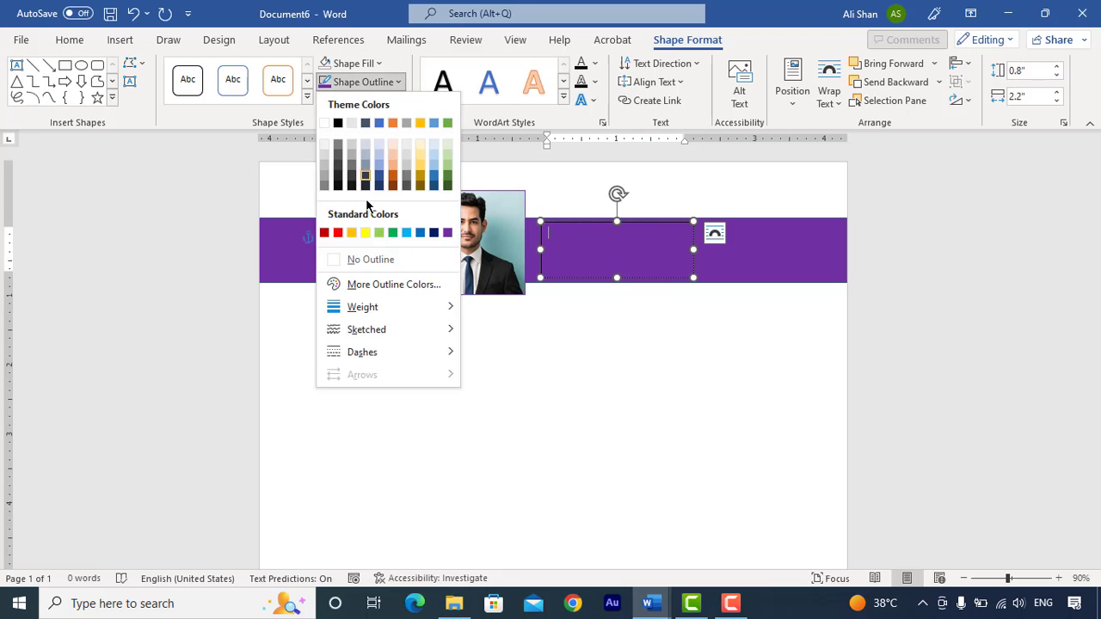
left_click(353, 258)
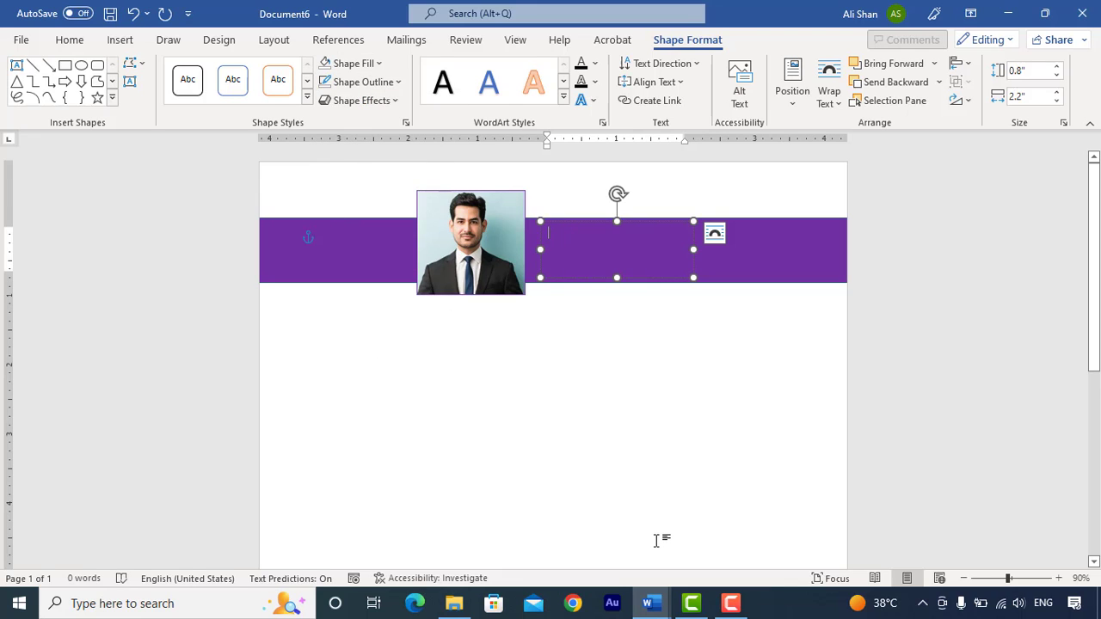
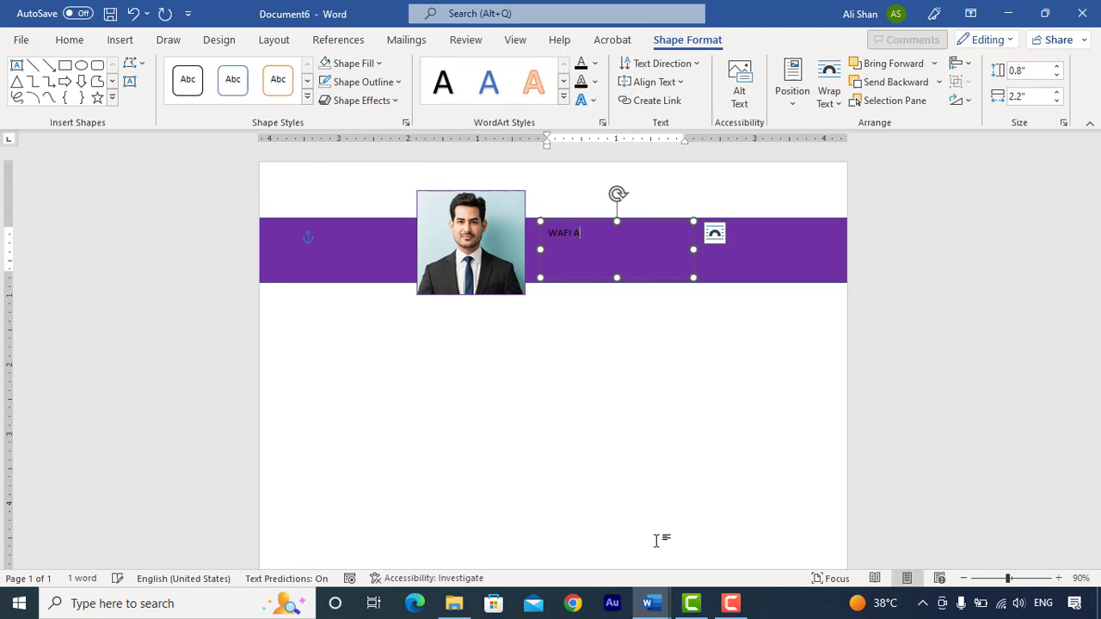
key("Return")
type("Marke")
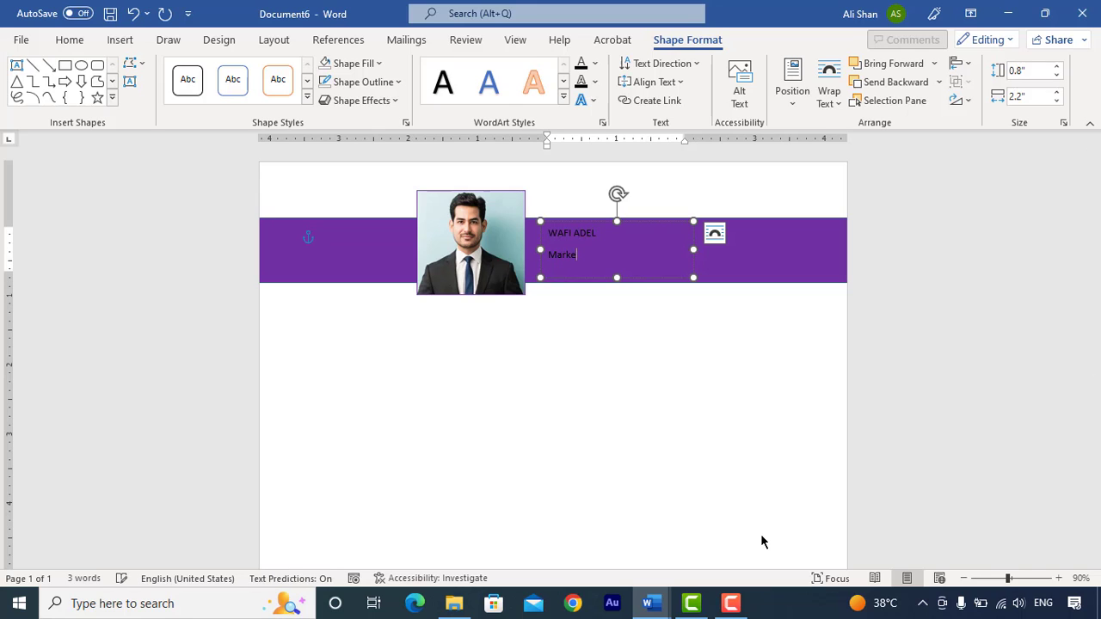
type("ting Excutive")
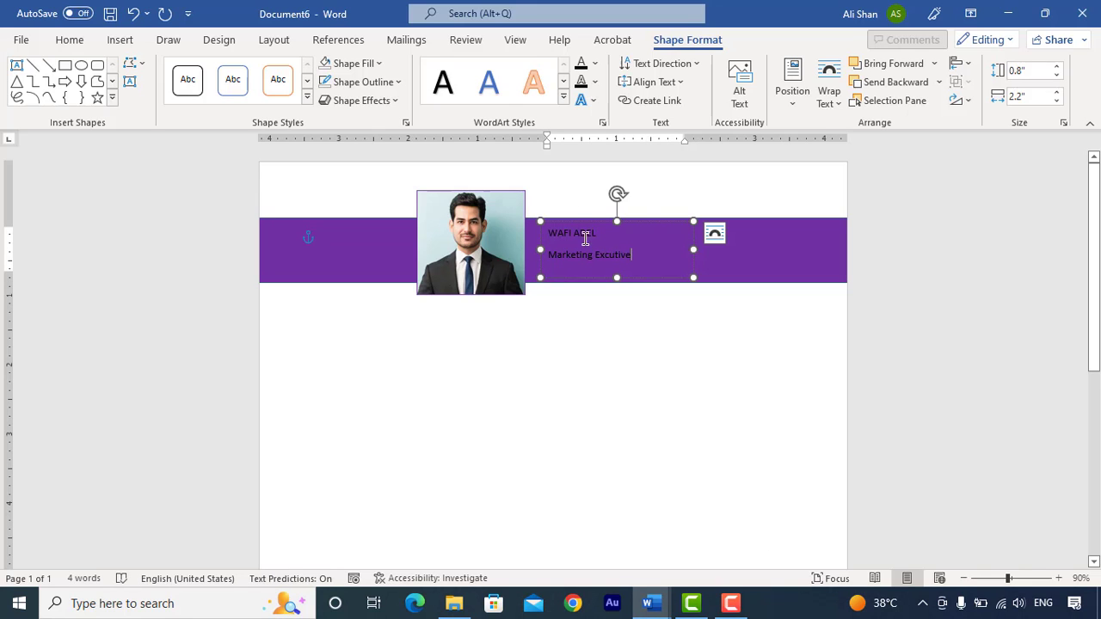
left_click_drag(585, 233, 548, 233)
left_click(606, 257)
right_click(612, 257)
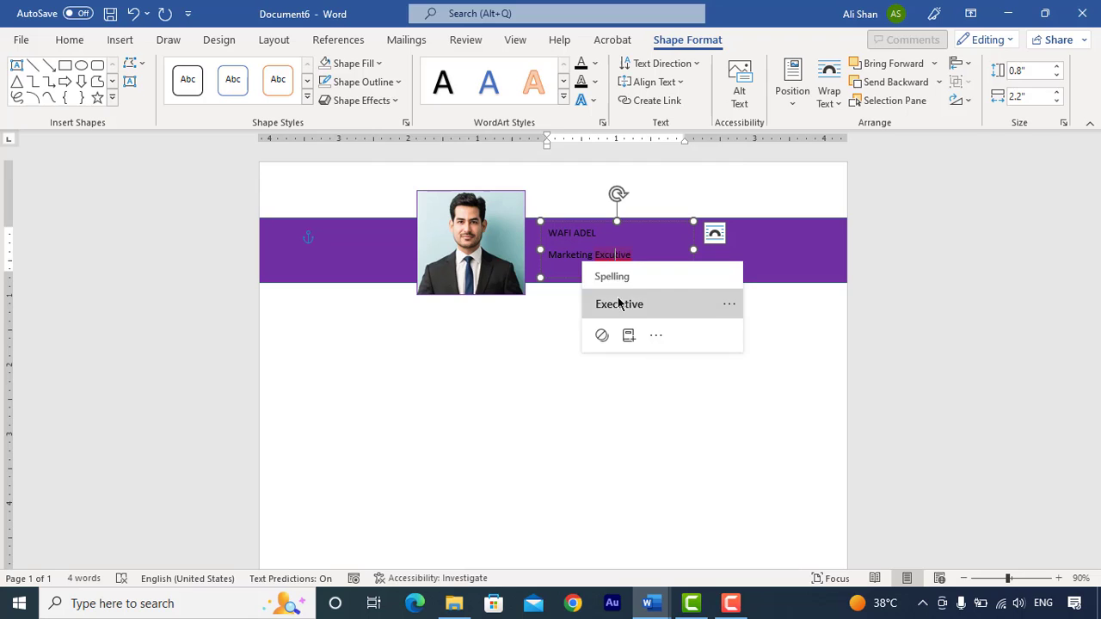
left_click(593, 305)
key("ctrl+a")
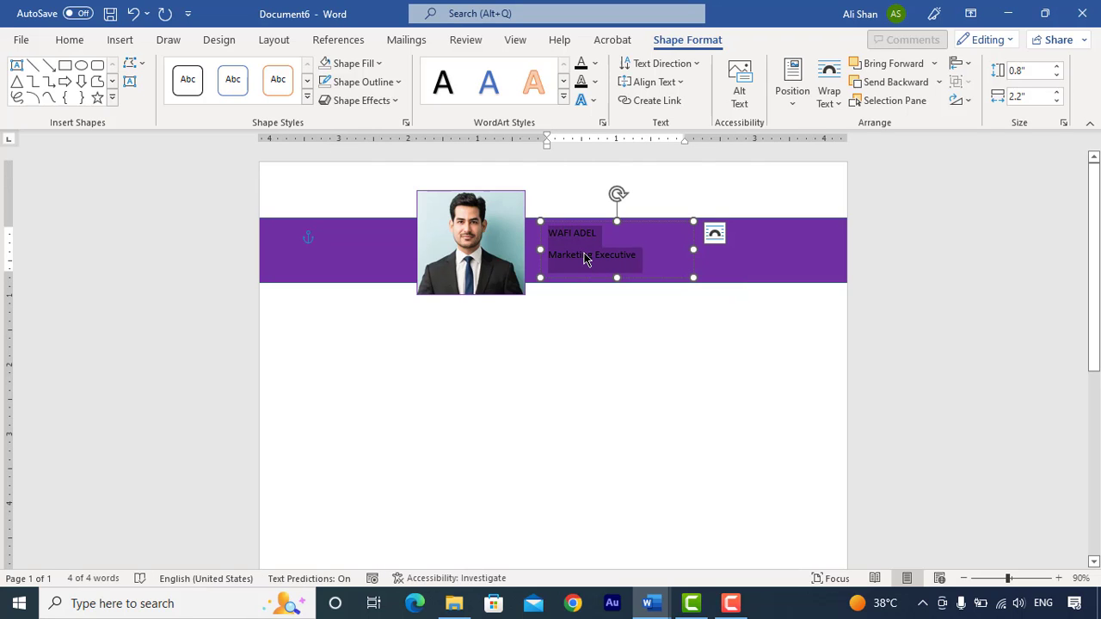
left_click(70, 39)
left_click(287, 95)
left_click(276, 169)
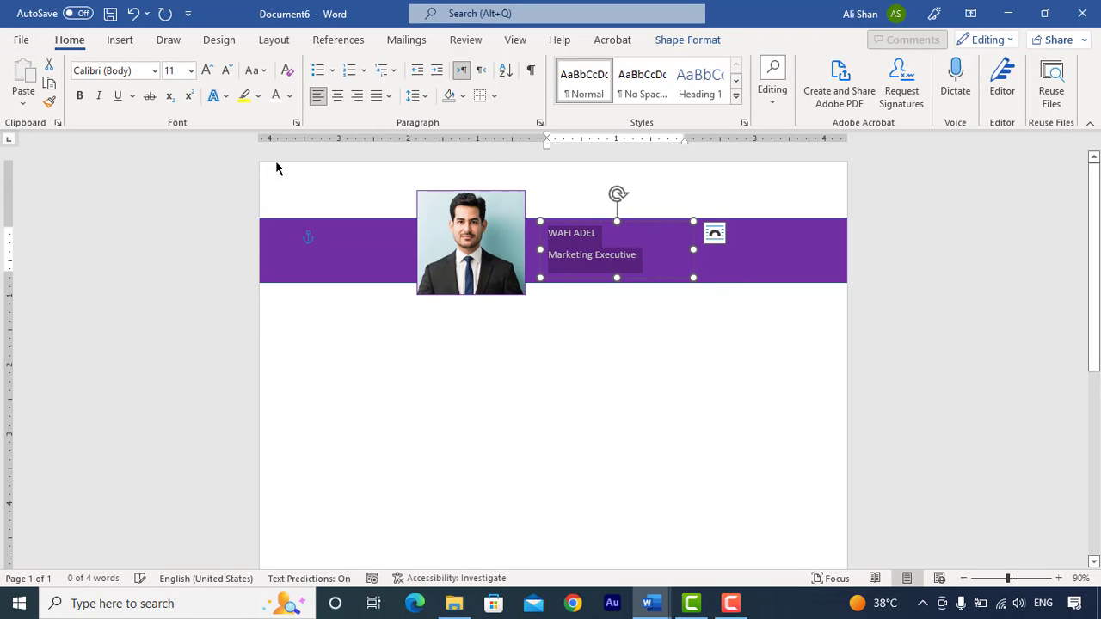
left_click_drag(547, 233, 597, 233)
left_click(79, 96)
left_click(99, 95)
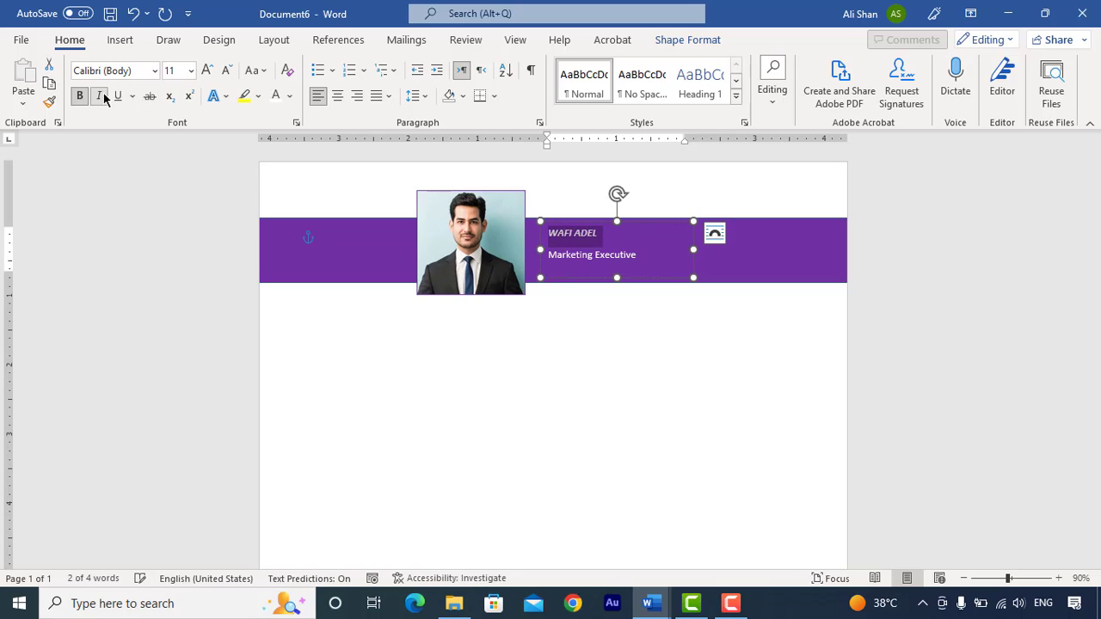
left_click(207, 70)
left_click(207, 69)
left_click(641, 241)
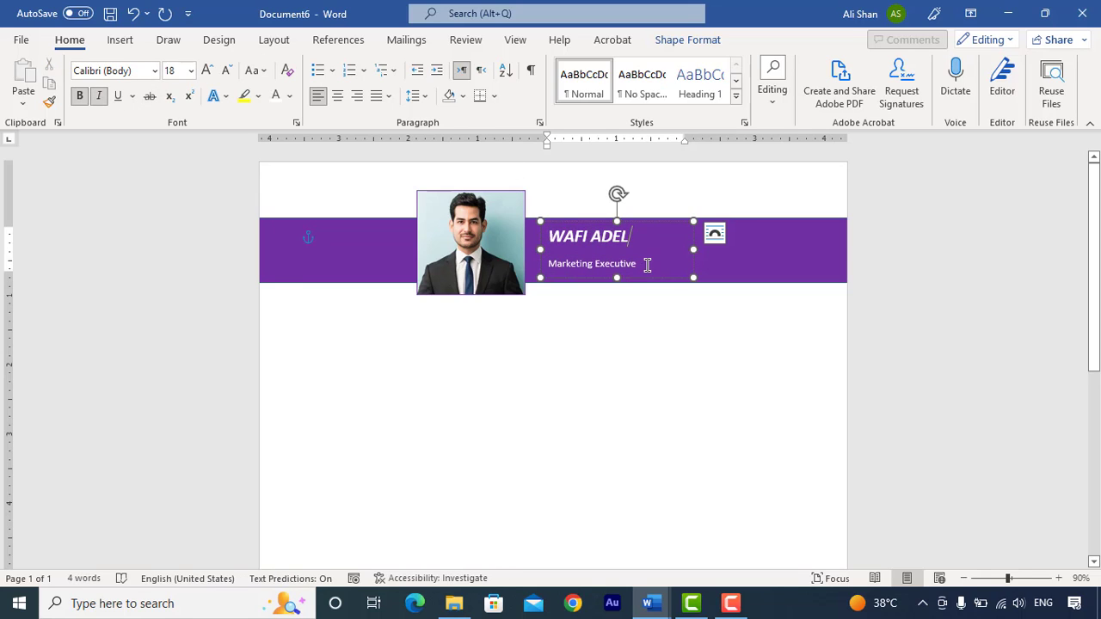
Make the title bold italic 12 pt, remove spacing after the name, and nudge the box left.
triple_click(647, 265)
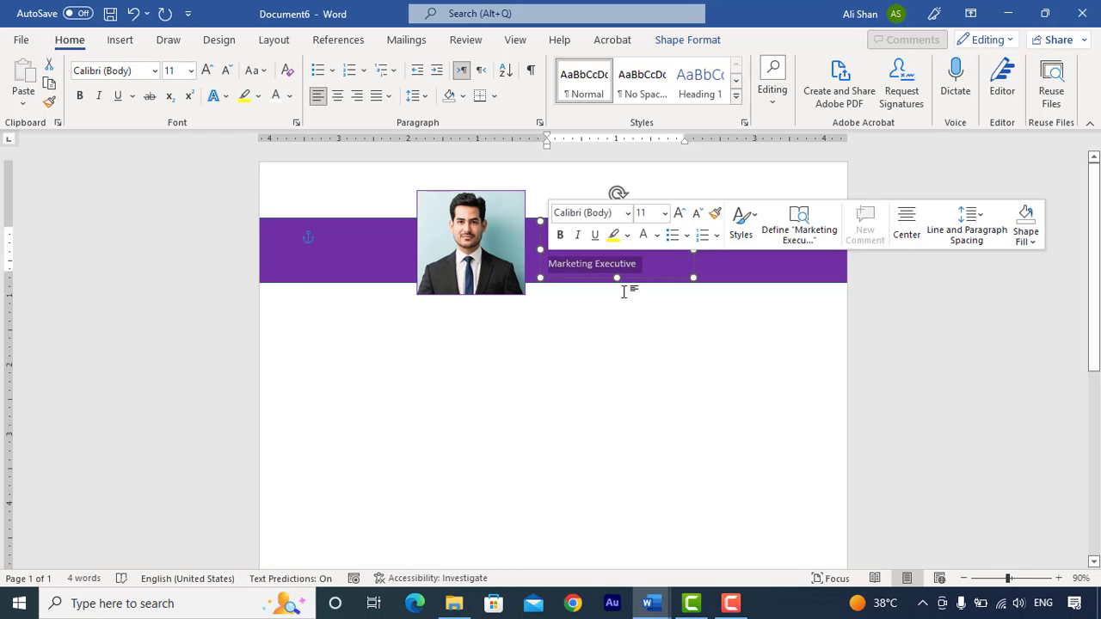
left_click(206, 70)
left_click(79, 95)
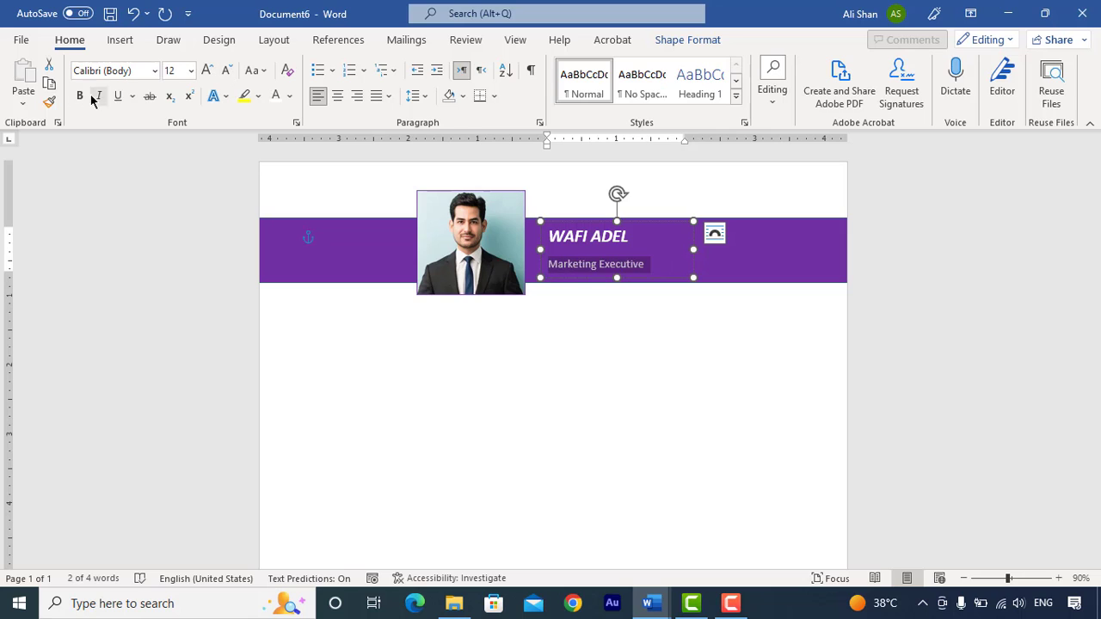
left_click(594, 248)
left_click(414, 95)
left_click(485, 304)
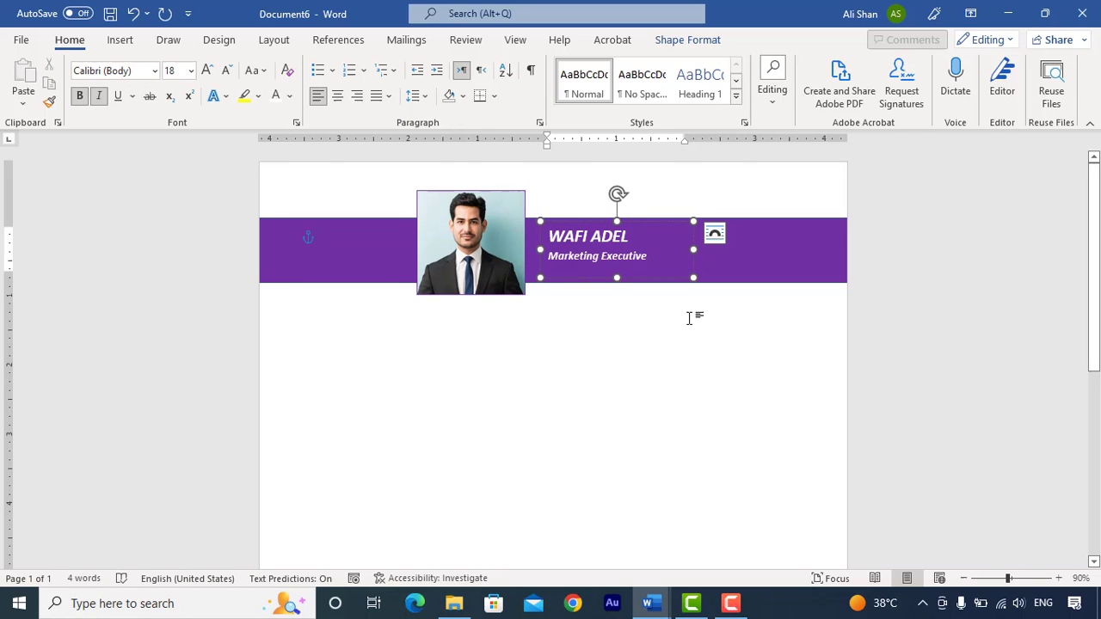
left_click(689, 319)
left_click(602, 245)
left_click_drag(600, 279, 595, 280)
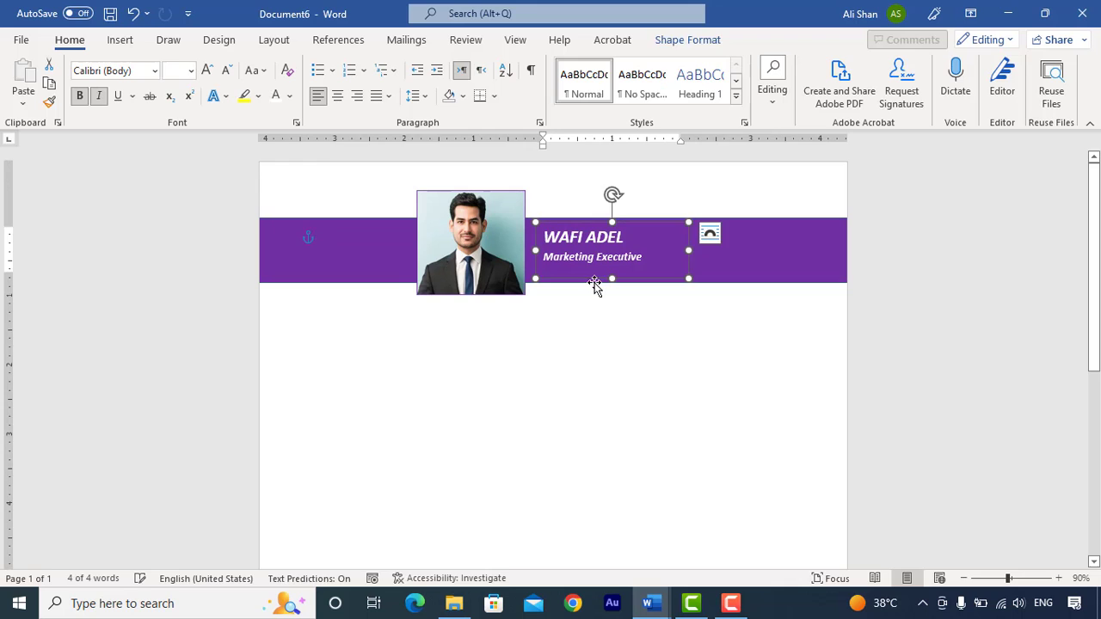
Draw a vertical divider line down the page from below the photo.
left_click(617, 309)
left_click(119, 40)
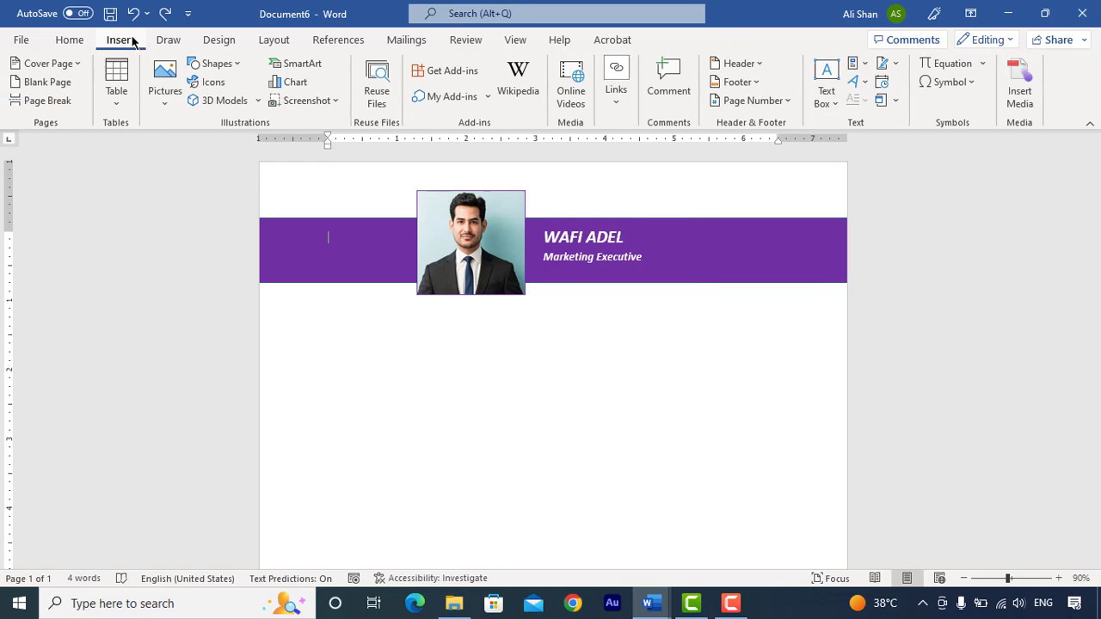
left_click(233, 66)
left_click(209, 104)
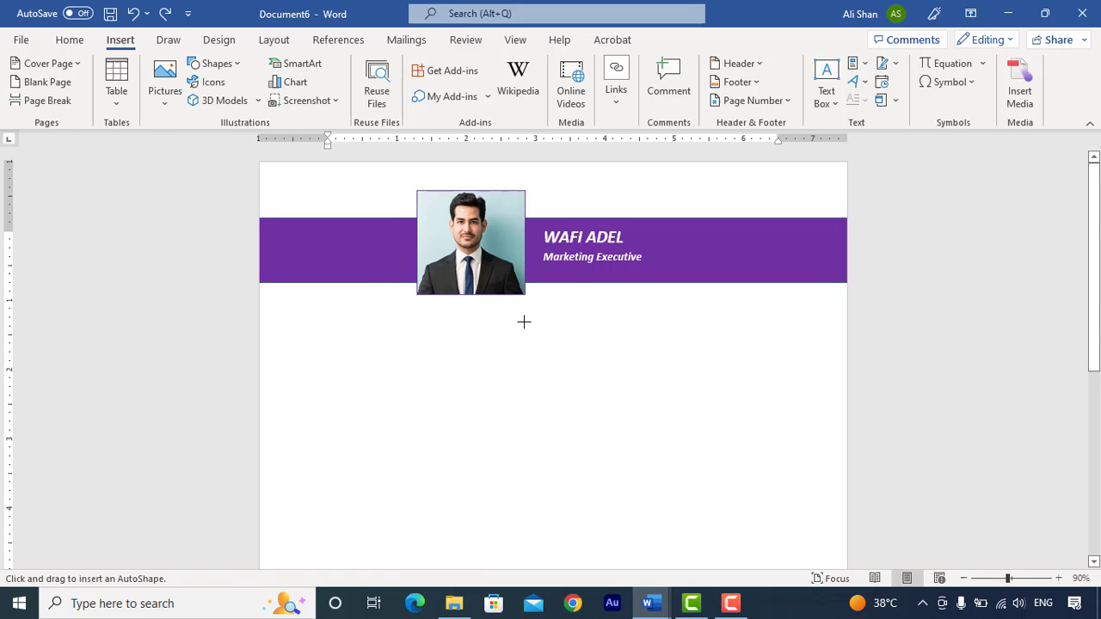
left_click_drag(524, 322, 526, 348)
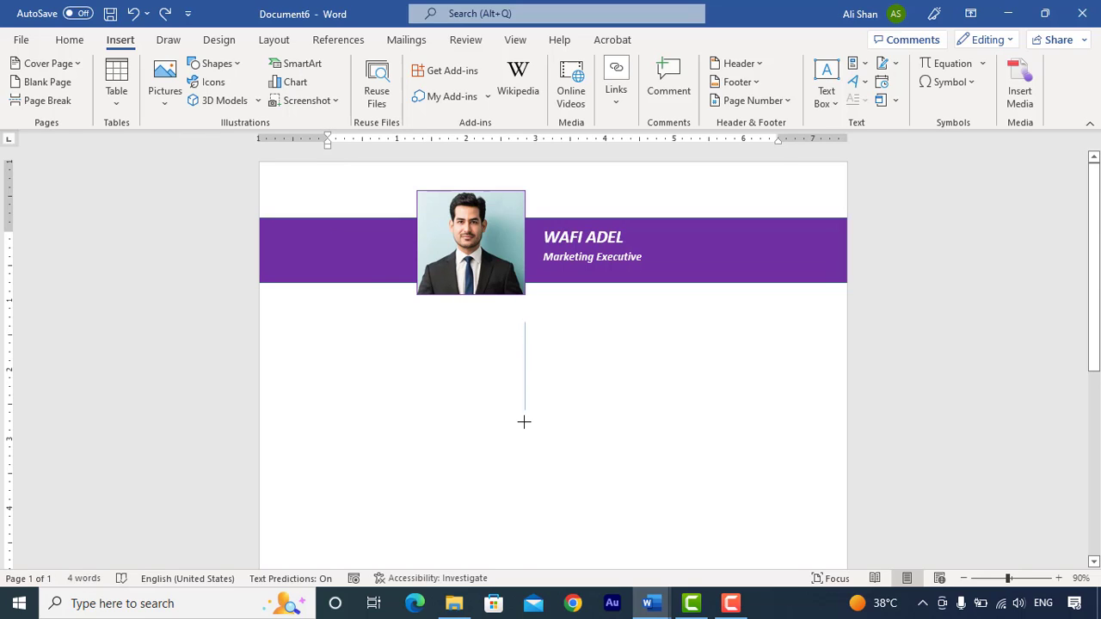
mouse_move(523, 421)
left_mouse_down()
mouse_move(522, 578)
mouse_move(531, 515)
left_mouse_up()
scroll(553, 378, "up", 5)
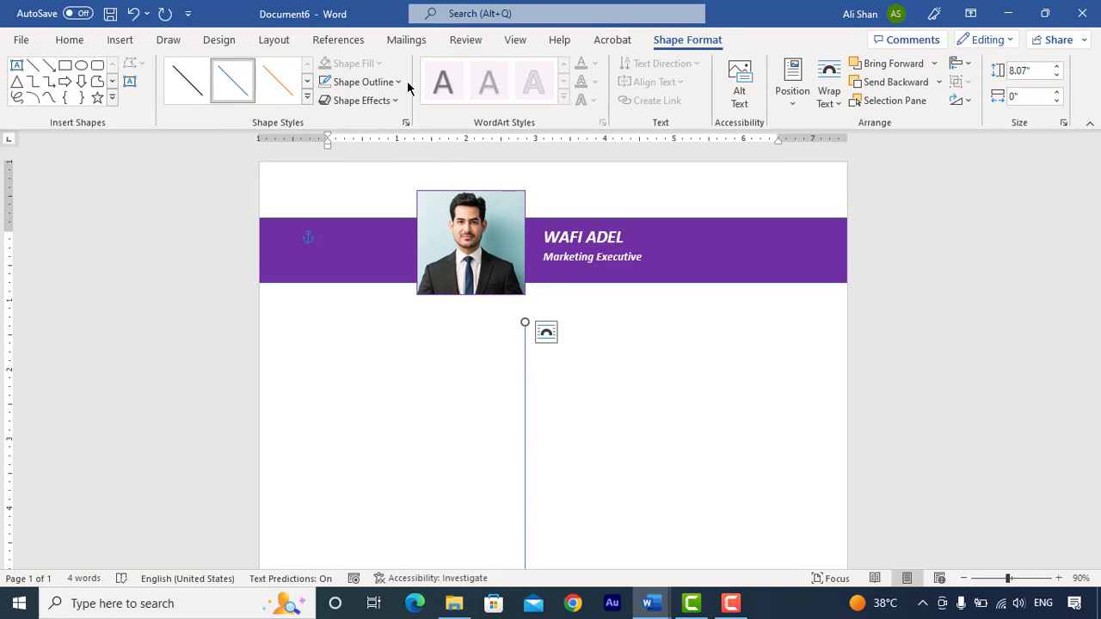
Colour the divider line grey and pick the Text Box shape.
left_click(363, 81)
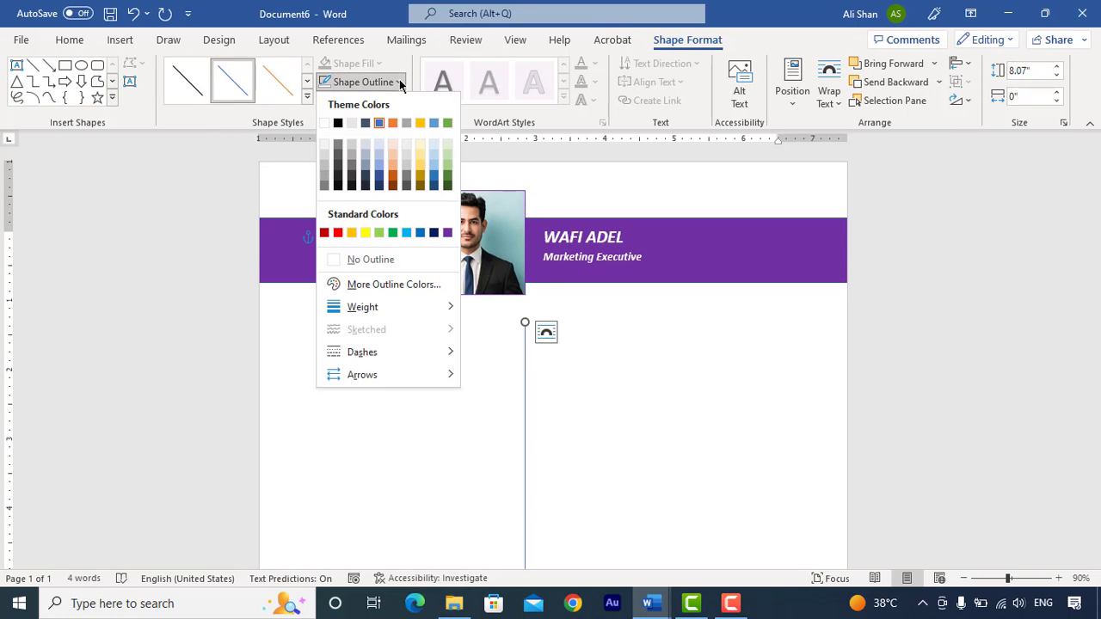
left_click(323, 178)
left_click(120, 40)
left_click(239, 69)
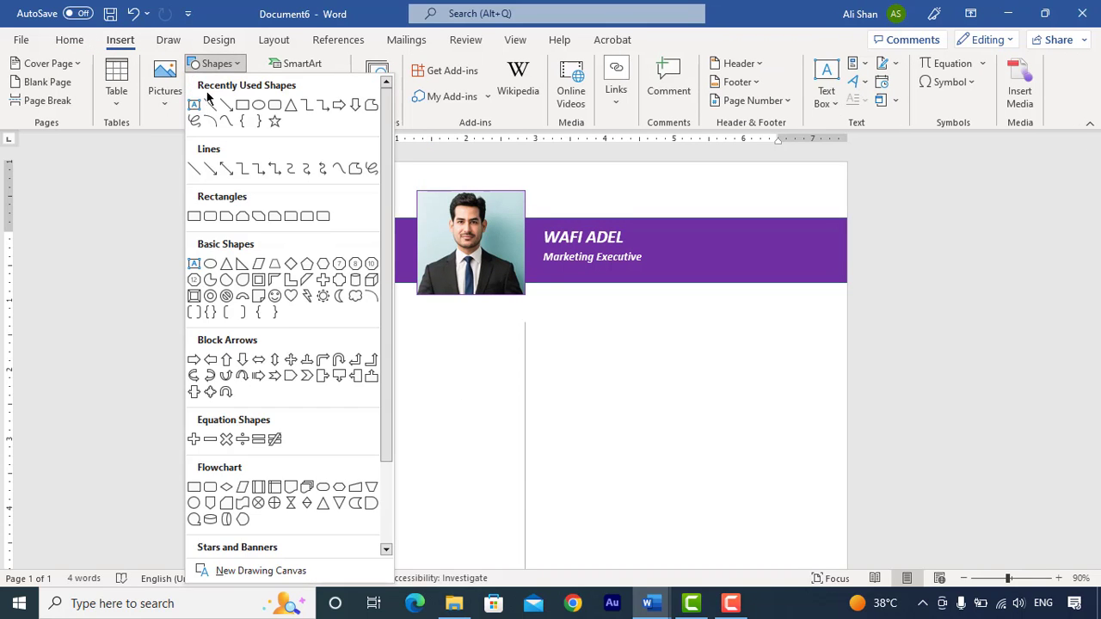
left_click(196, 108)
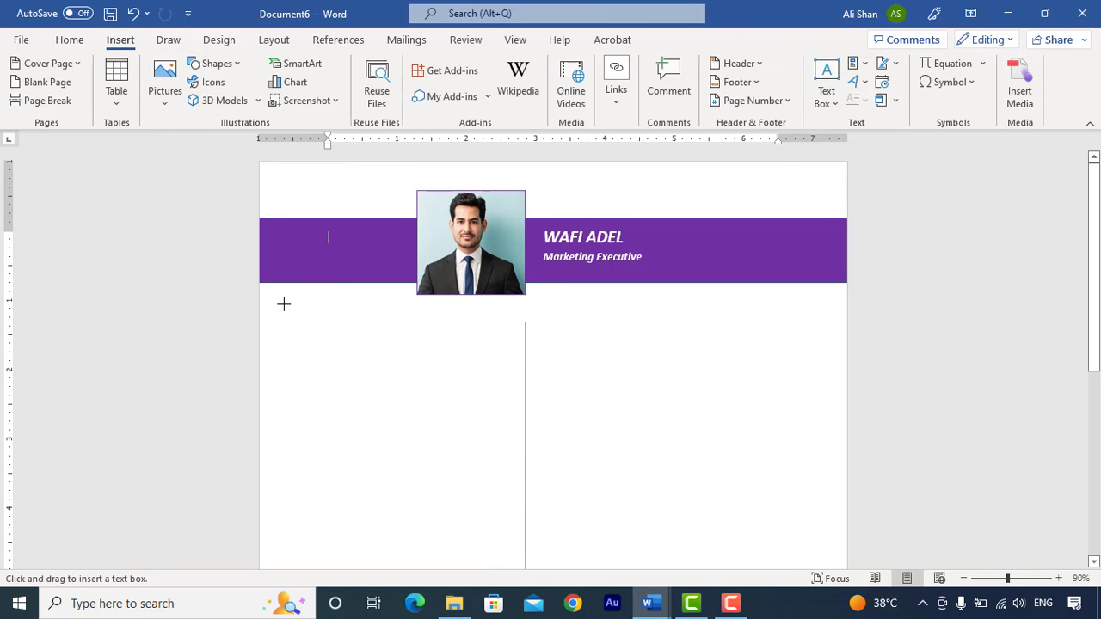
Draw a borderless, transparent text box at the top of the left column.
left_click_drag(287, 306, 398, 341)
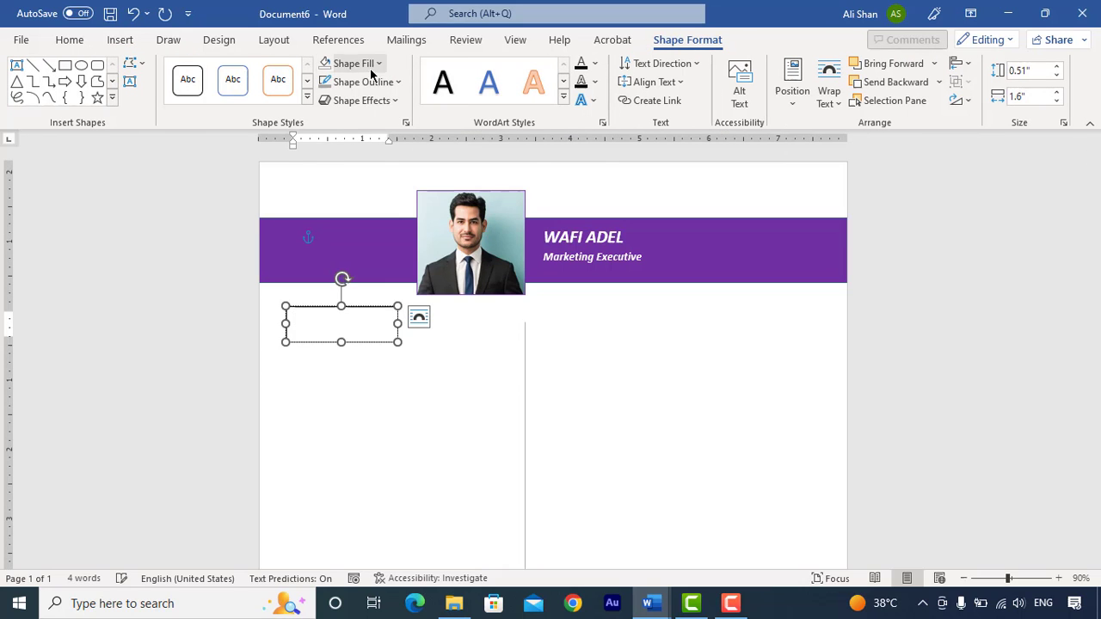
left_click(361, 82)
left_click(365, 261)
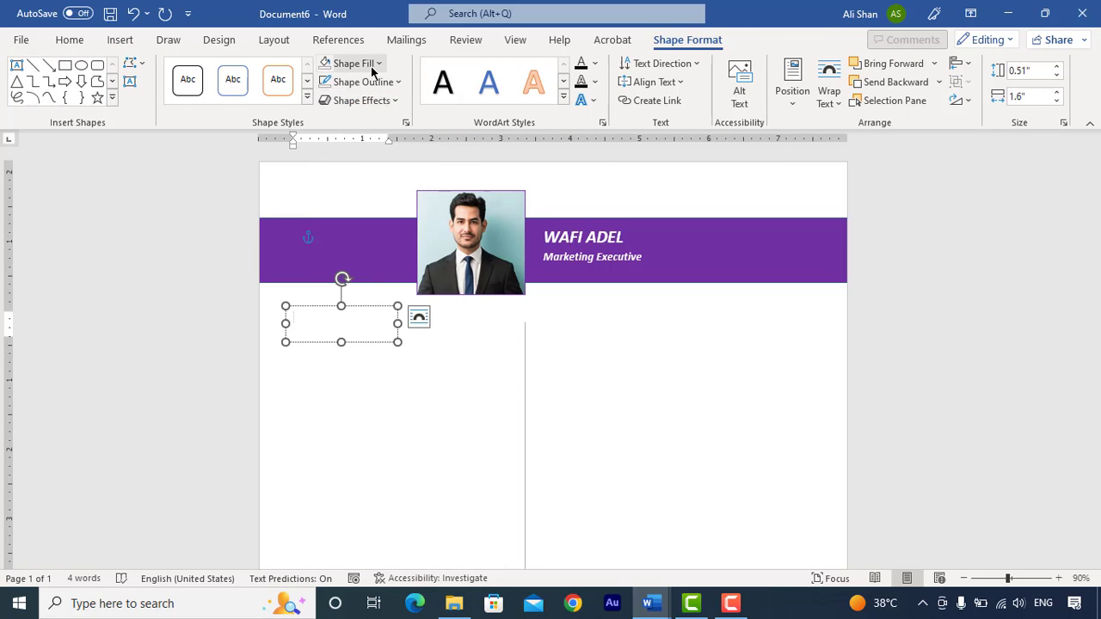
left_click(371, 67)
left_click(359, 241)
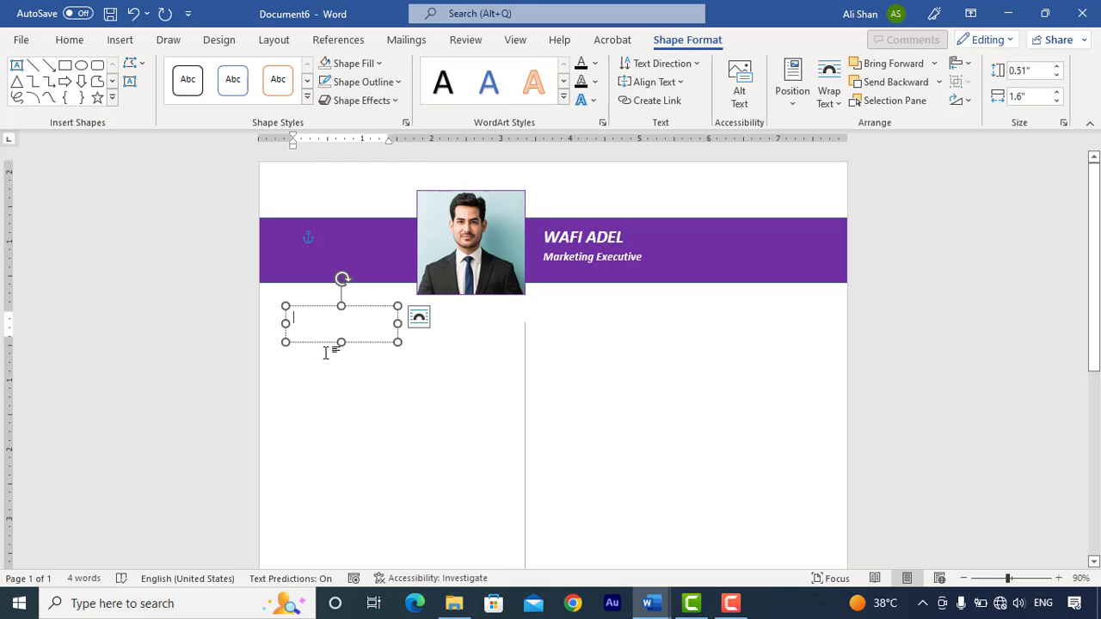
Type the heading CONTACT and make it 16 pt bold italic.
type("CONTACT")
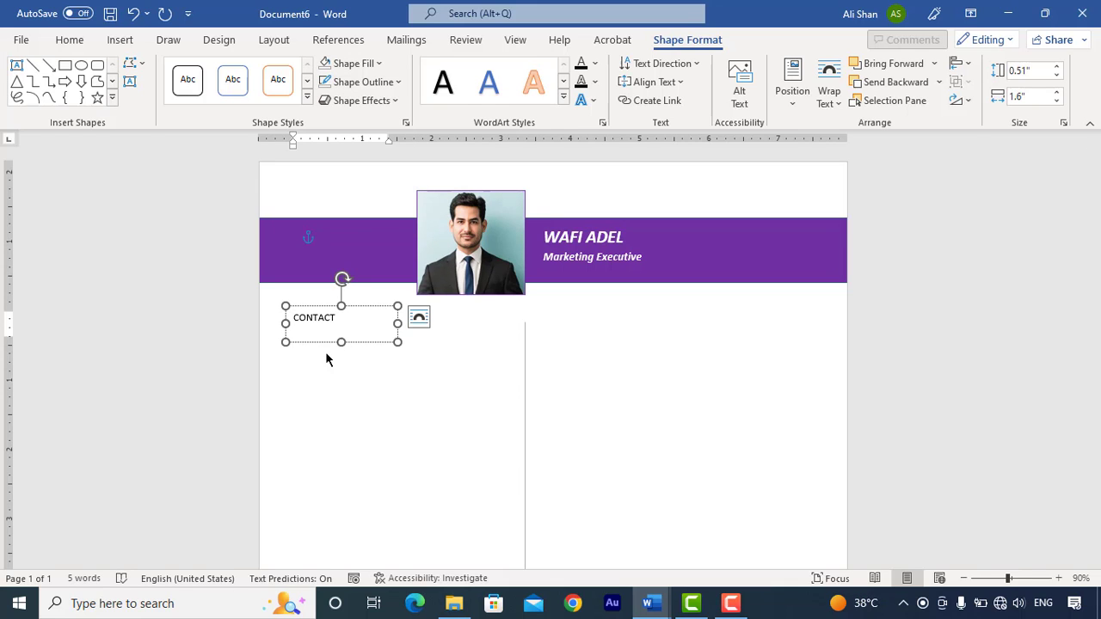
key("ctrl+a")
left_click(69, 40)
left_click(209, 71)
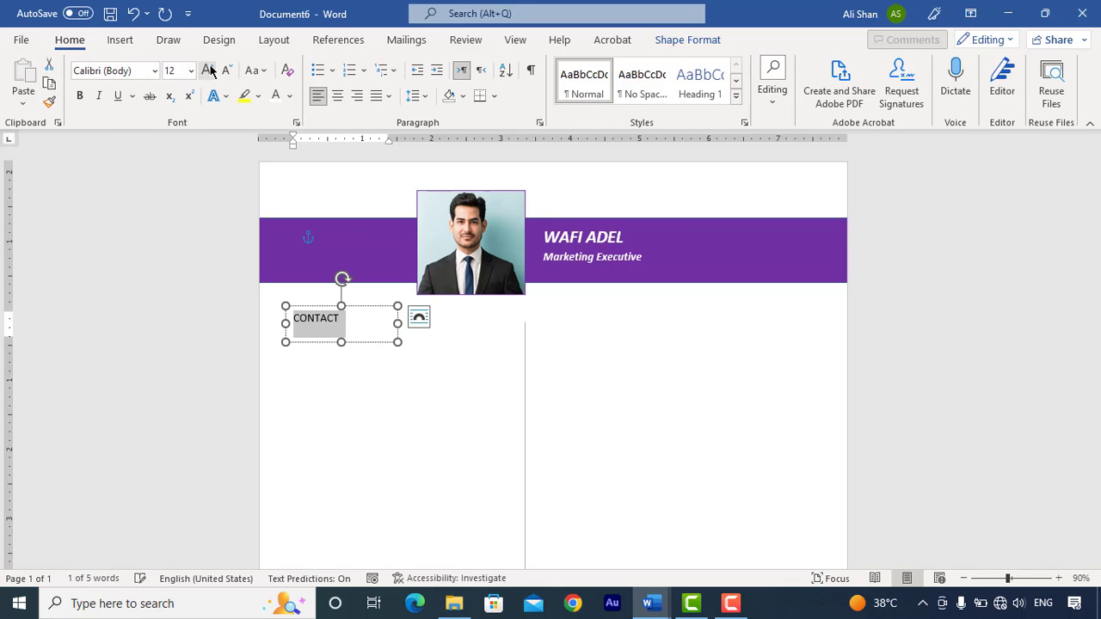
left_click(209, 70)
left_click(80, 96)
left_click(99, 96)
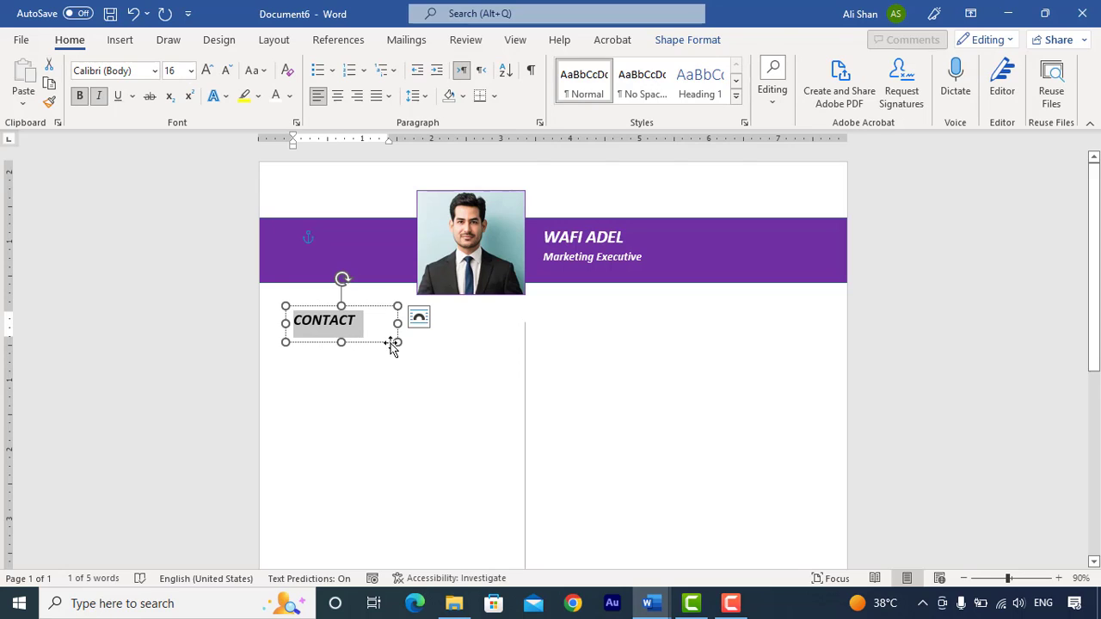
left_click(392, 370)
left_click(120, 43)
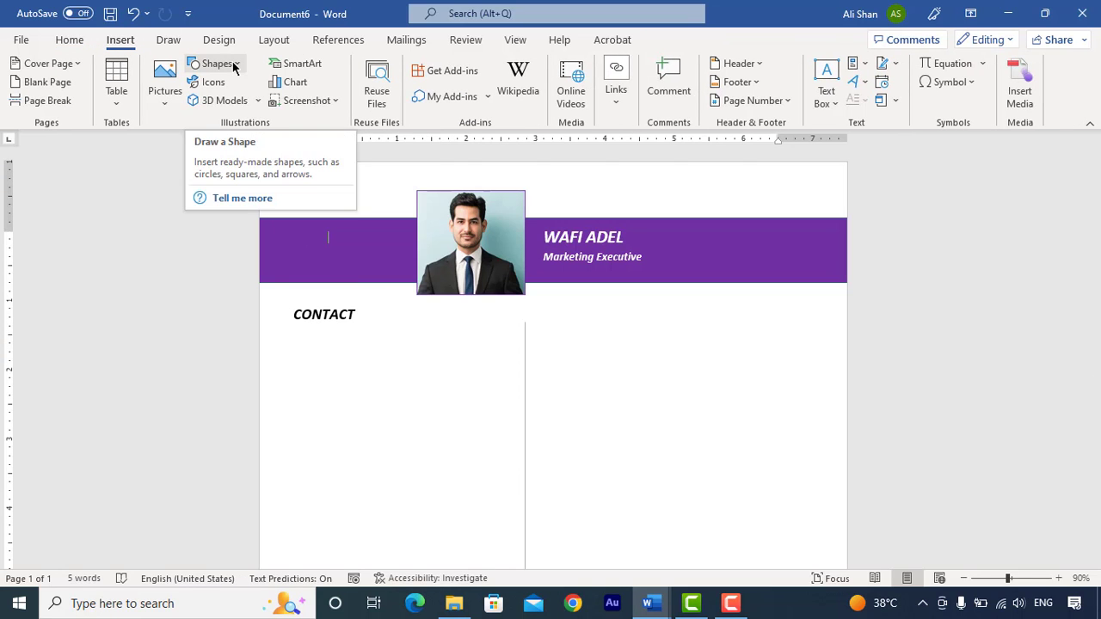
Insert a PHONE icon, float it in front of text, and shrink it below CONTACT.
left_click(212, 83)
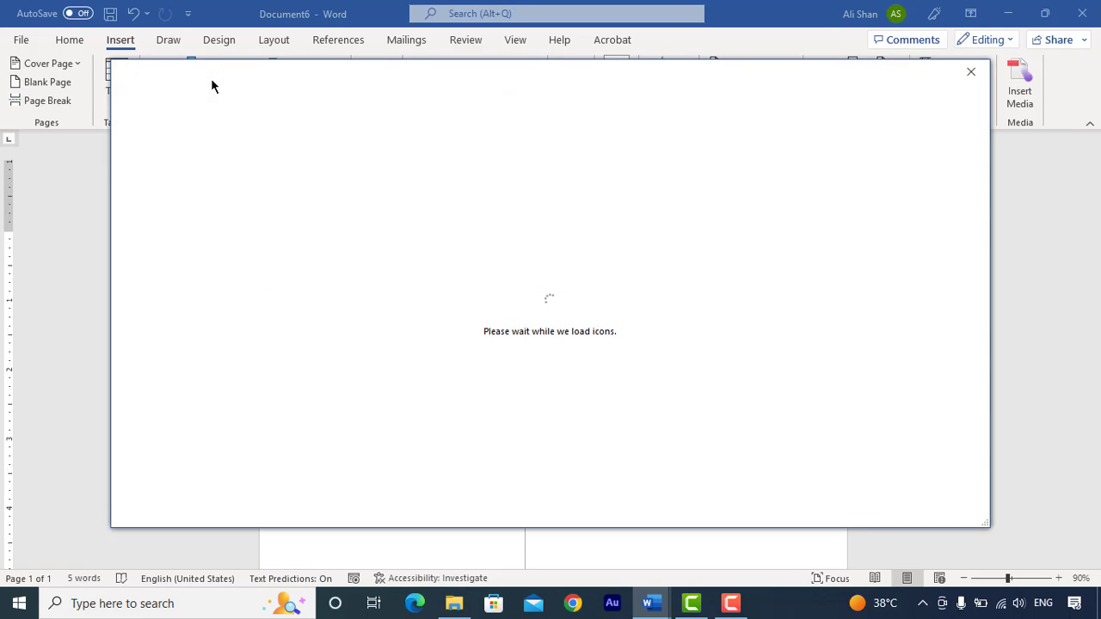
left_click(239, 153)
type("P")
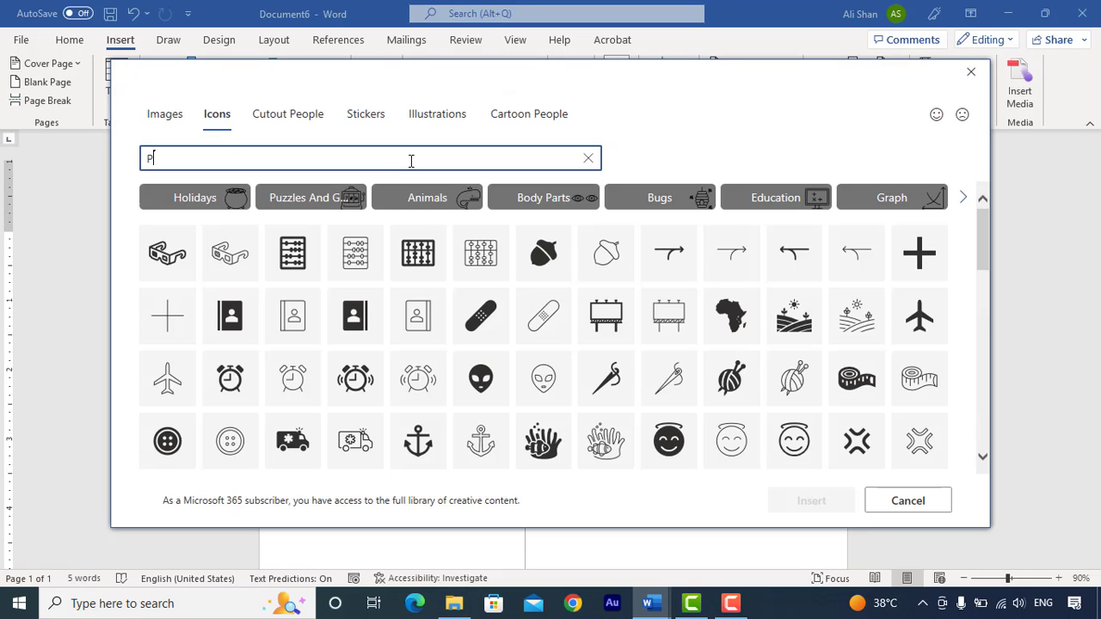
type("HONE")
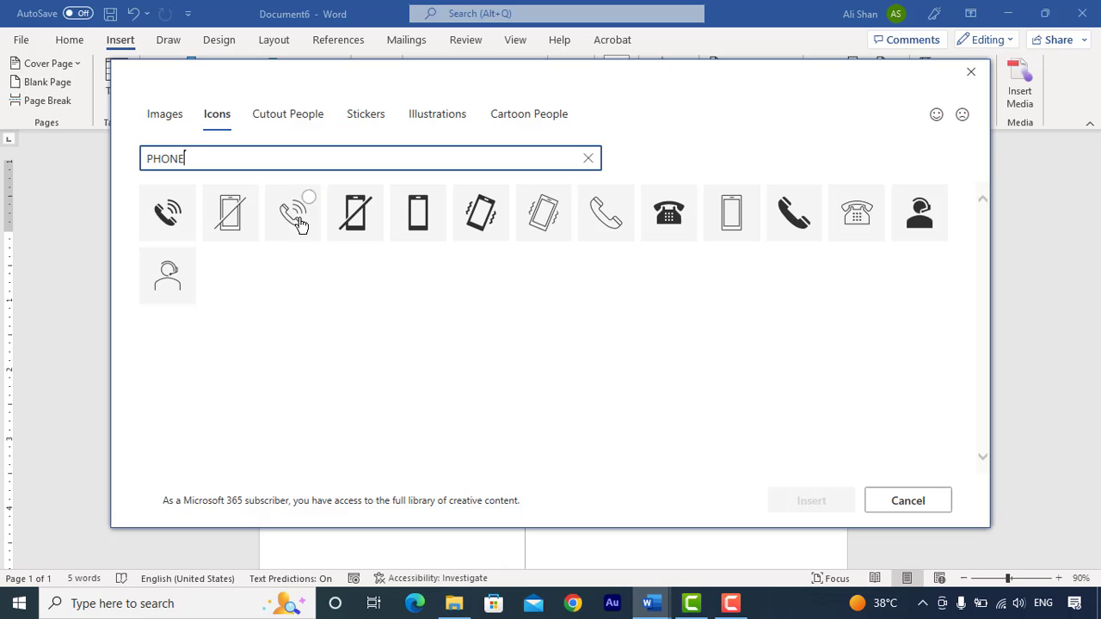
left_click(169, 210)
left_click(807, 501)
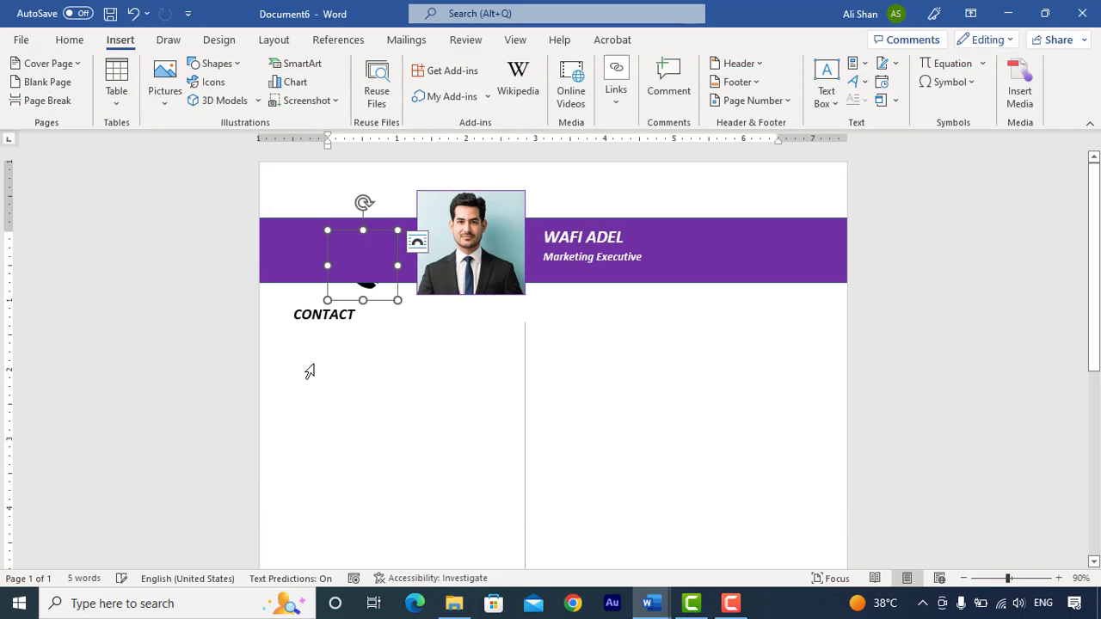
left_click(663, 104)
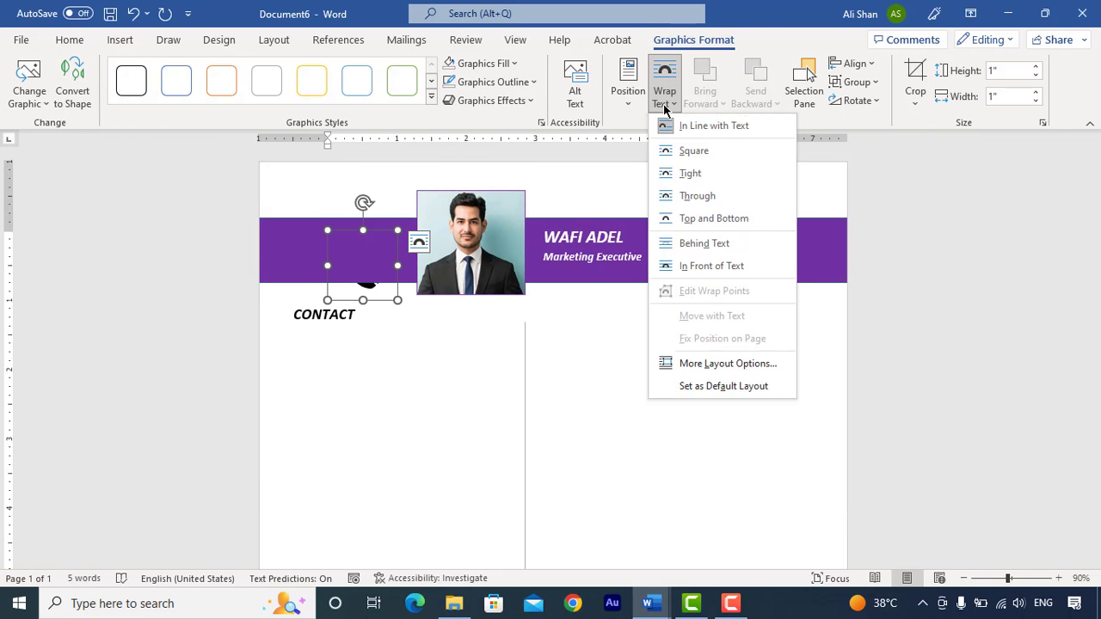
left_click(706, 266)
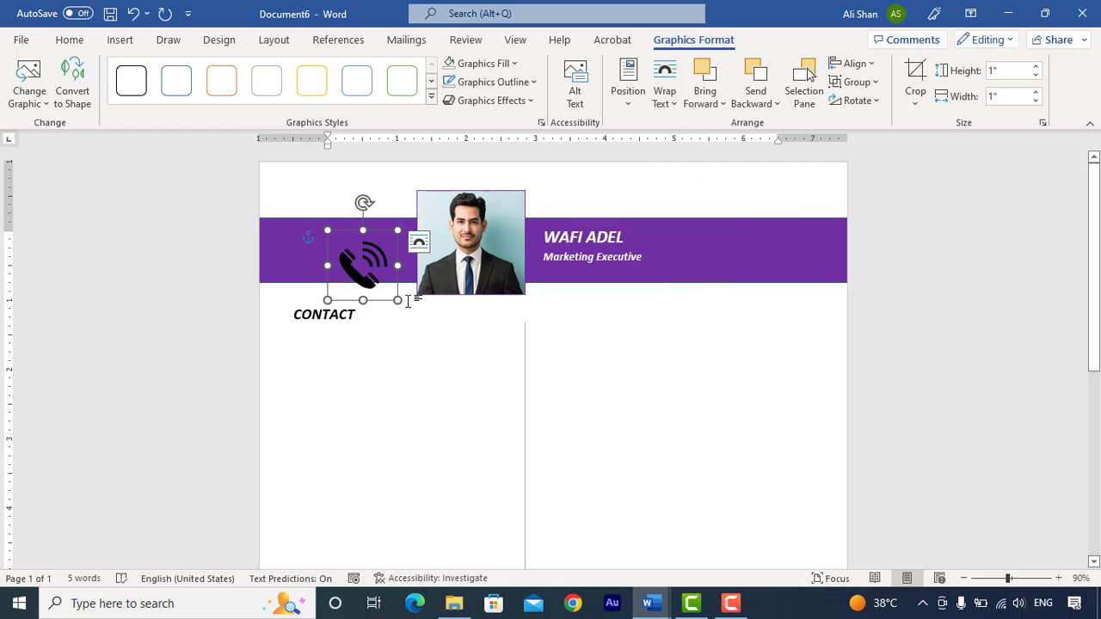
mouse_move(397, 300)
left_mouse_down()
mouse_move(366, 270)
mouse_move(303, 392)
mouse_move(306, 349)
mouse_move(271, 342)
left_mouse_up()
scroll(413, 335, "up", 1, "ctrl")
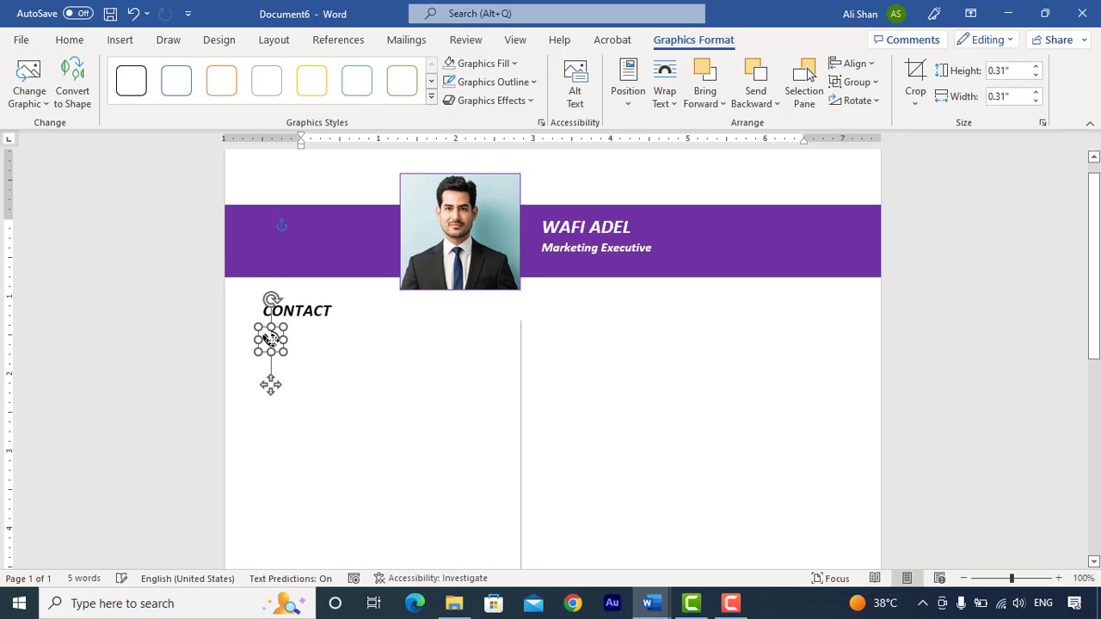
left_click(319, 366)
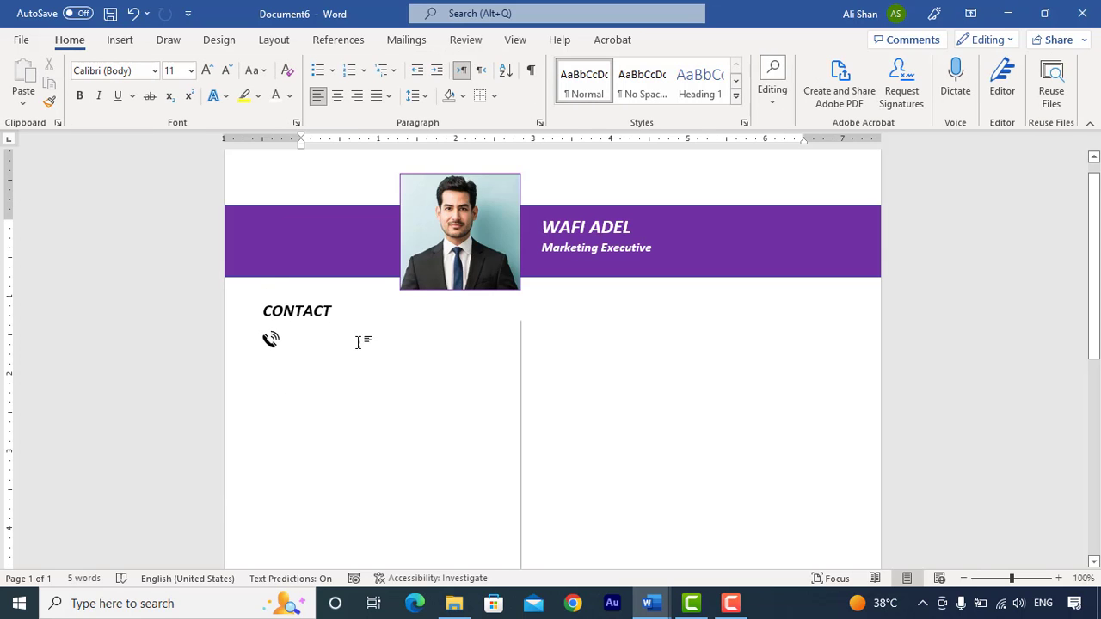
Draw a text box beside the phone icon with no outline and no fill.
left_click(117, 45)
left_click(219, 68)
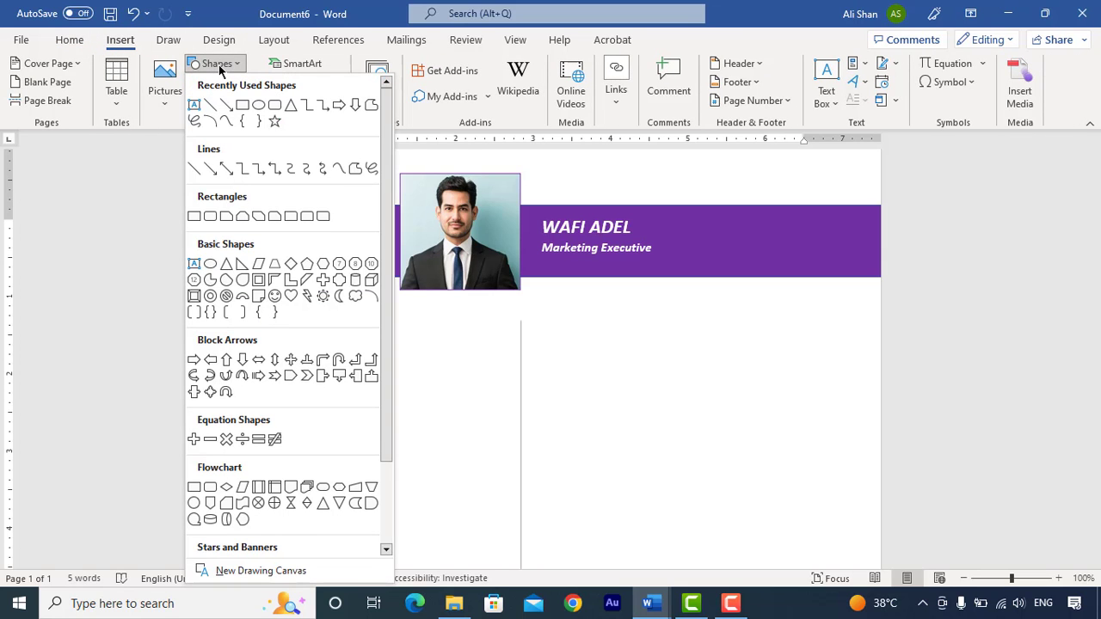
left_click(194, 104)
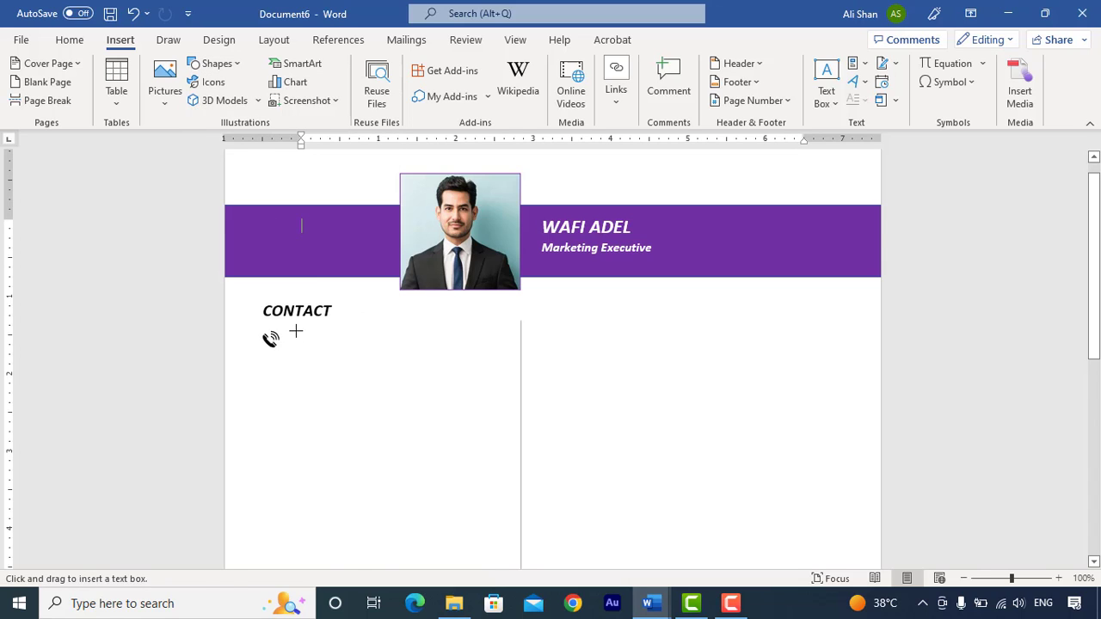
left_click_drag(295, 332, 434, 356)
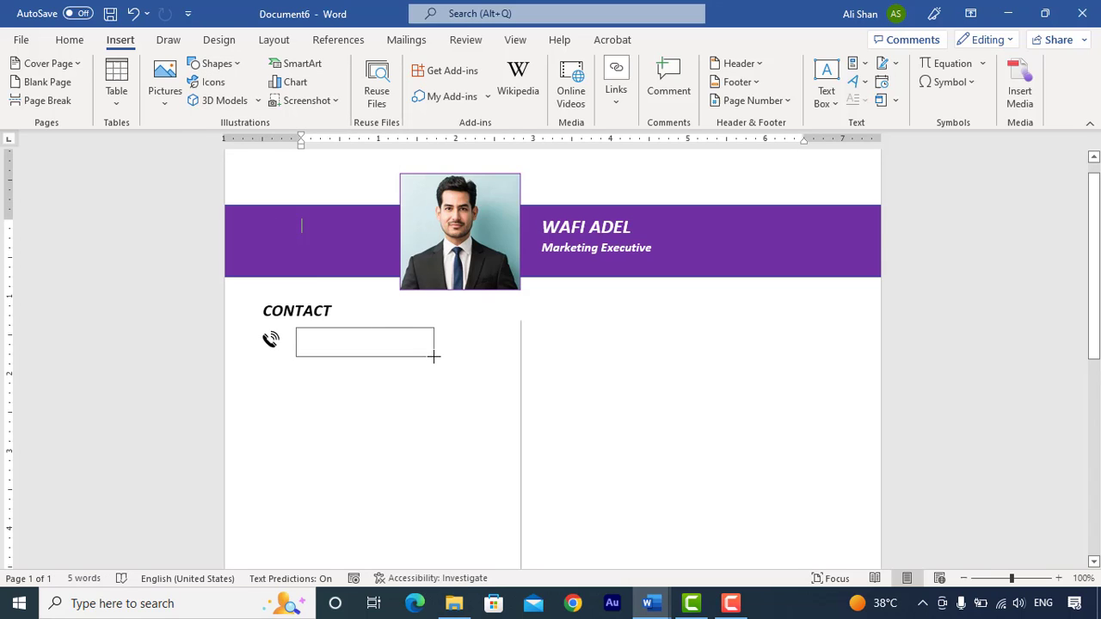
left_click(359, 82)
left_click(366, 257)
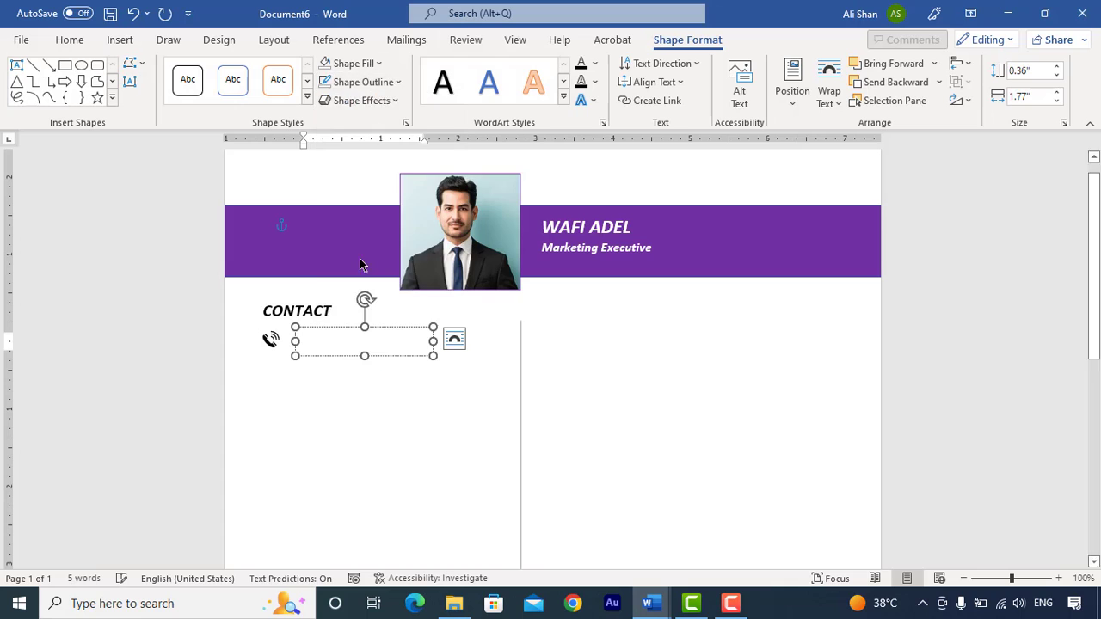
left_click(353, 62)
left_click(357, 239)
left_click(336, 347)
type("+44 123456789")
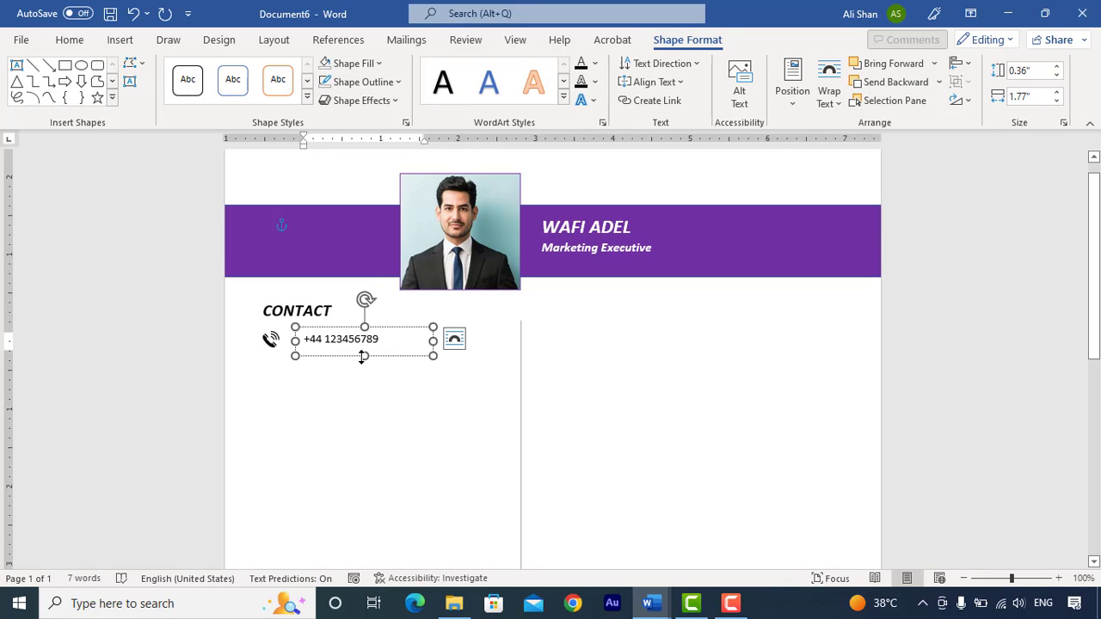
left_click_drag(365, 355, 344, 332)
left_click(348, 328)
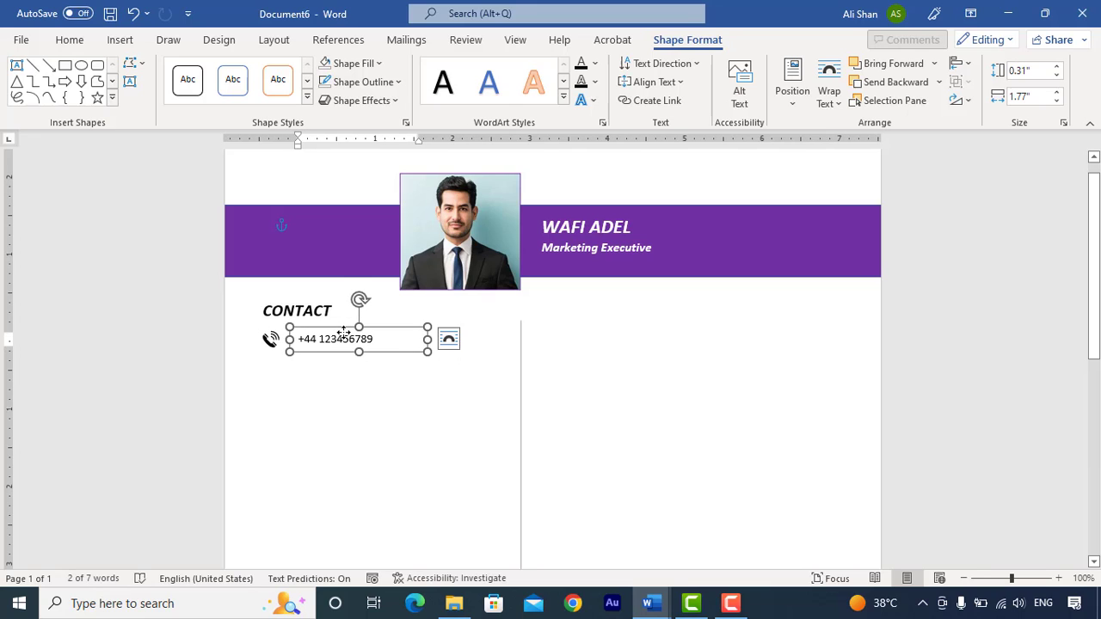
left_click_drag(427, 339, 410, 342)
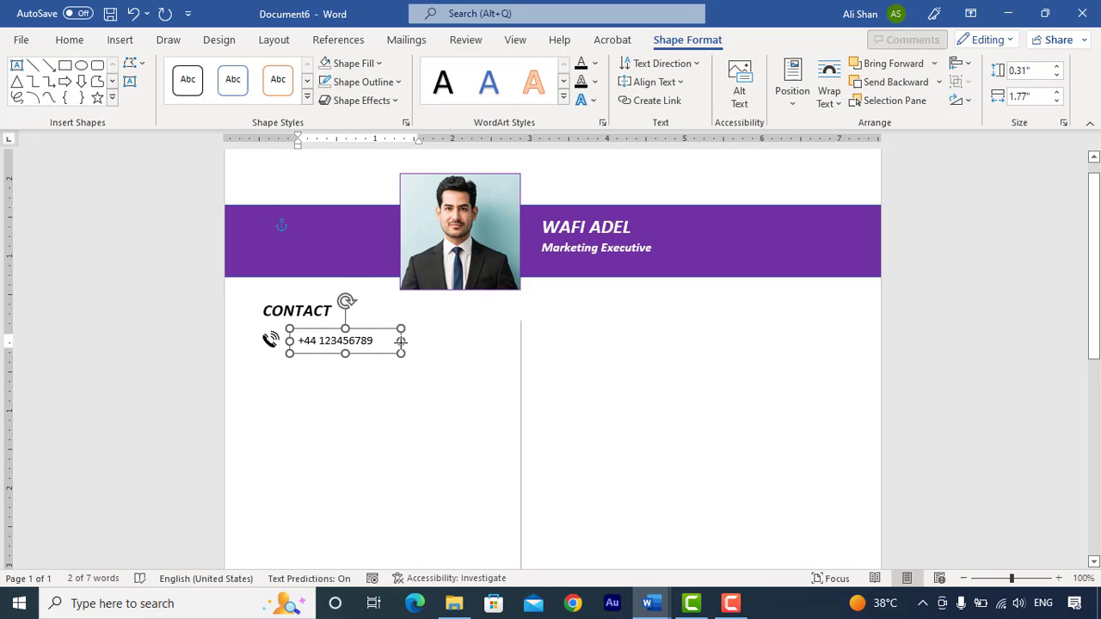
key("ctrl+z")
left_click(268, 340, "shift")
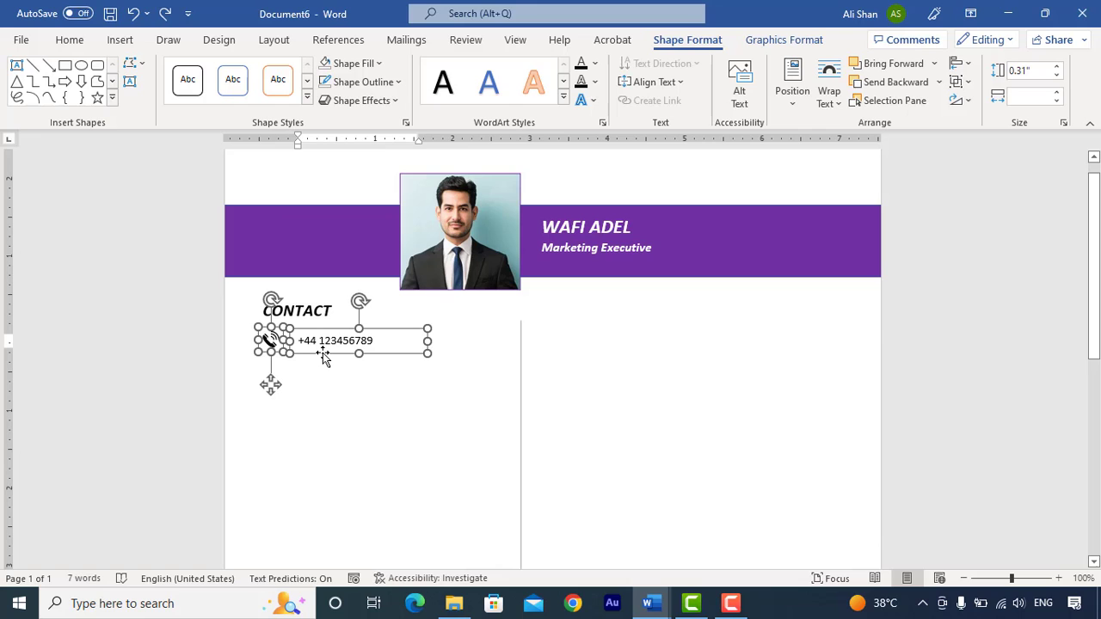
left_click_drag(323, 353, 324, 376, "ctrl")
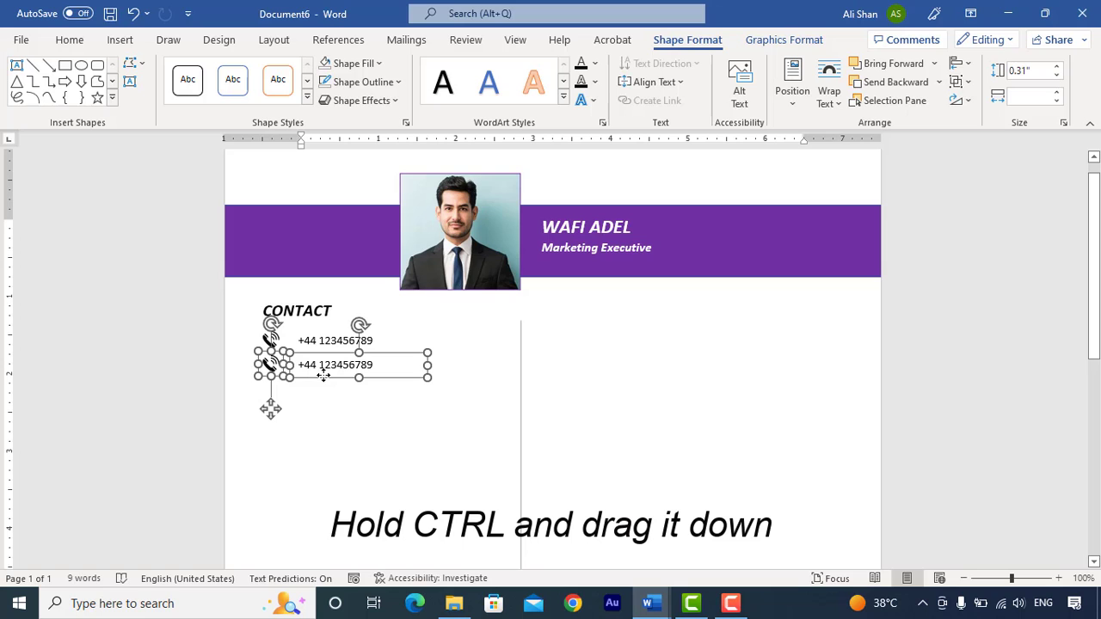
left_click(337, 366)
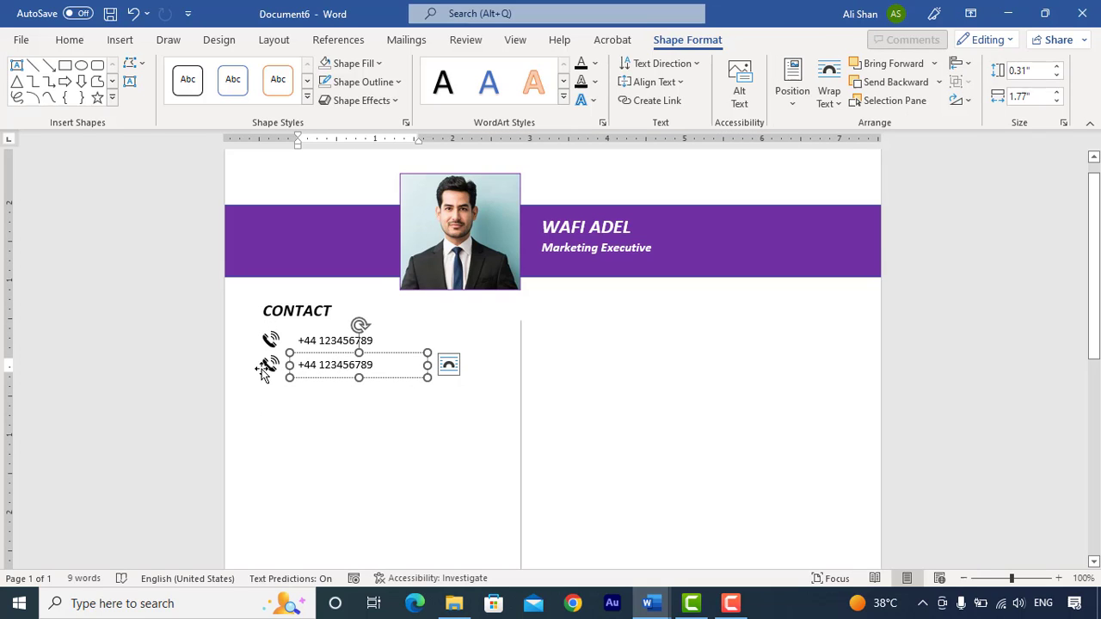
left_click(264, 368)
right_click(277, 363)
mouse_move(341, 333)
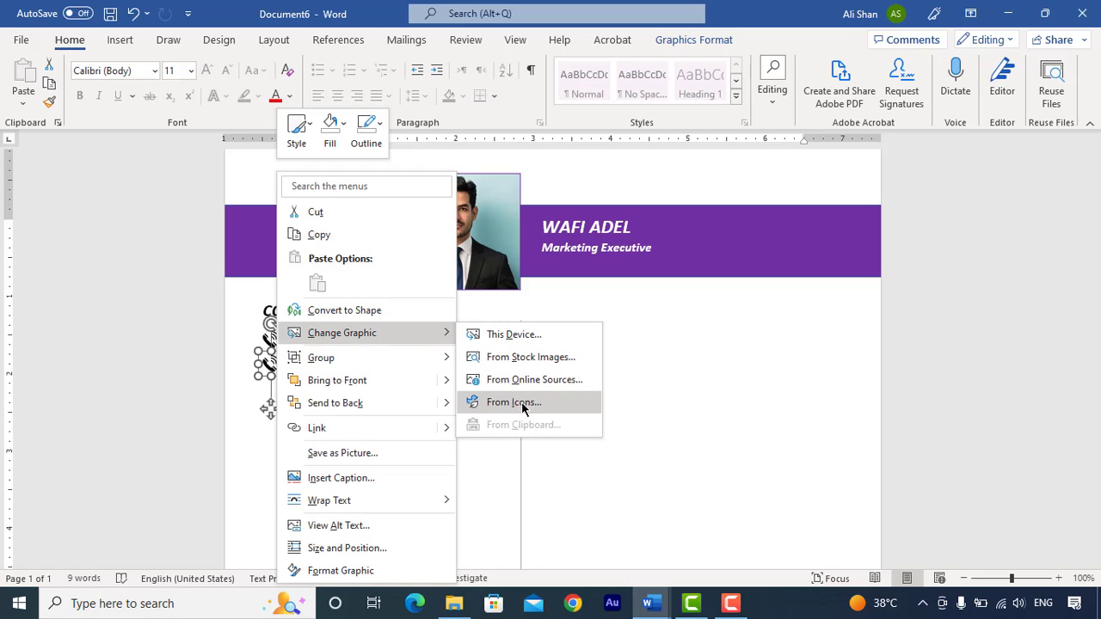
left_click(516, 402)
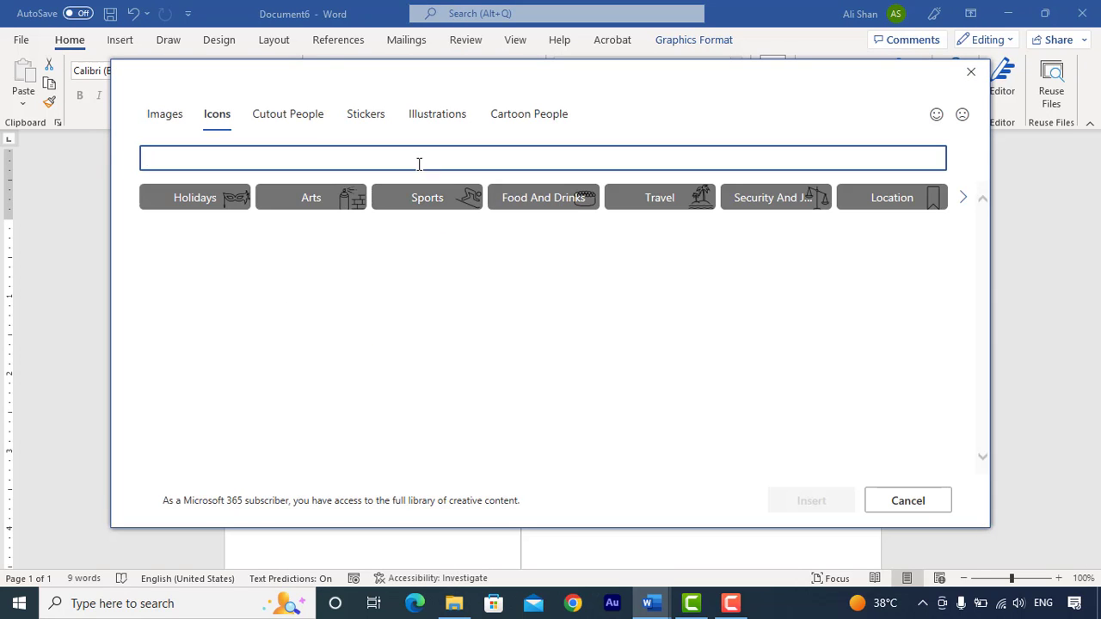
type("EMAIL")
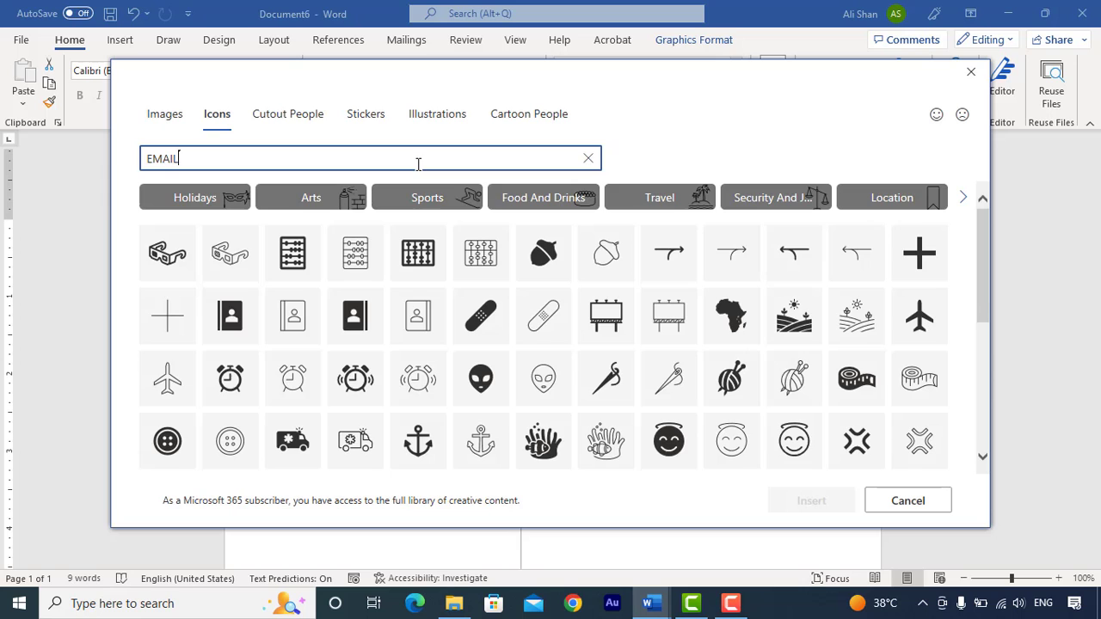
left_click(555, 213)
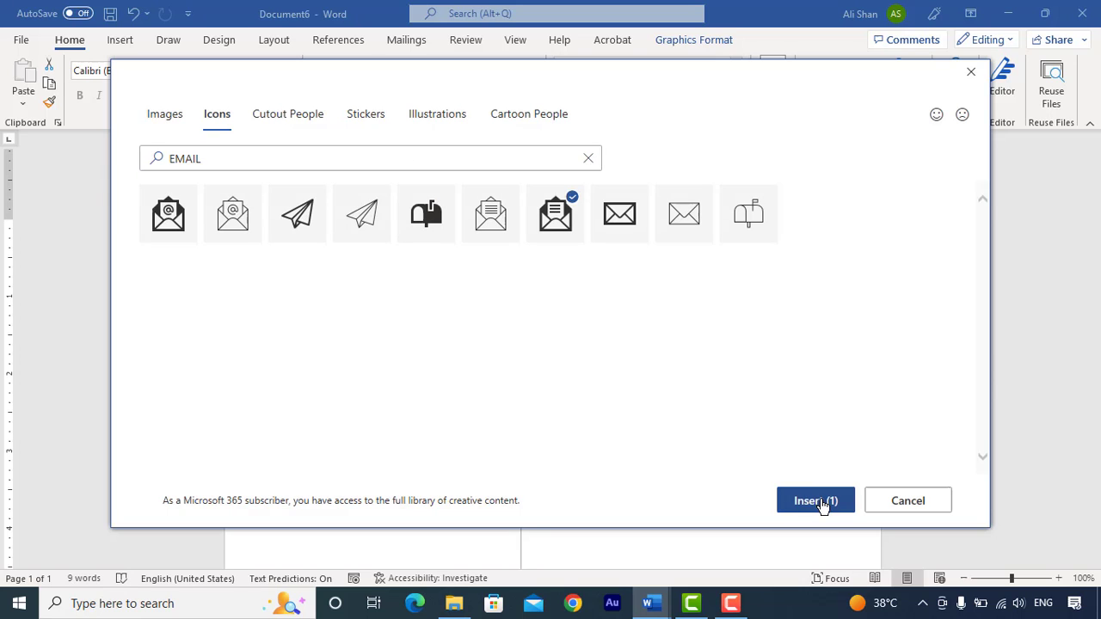
left_click(821, 502)
left_click(418, 398)
left_click_drag(298, 364, 373, 365)
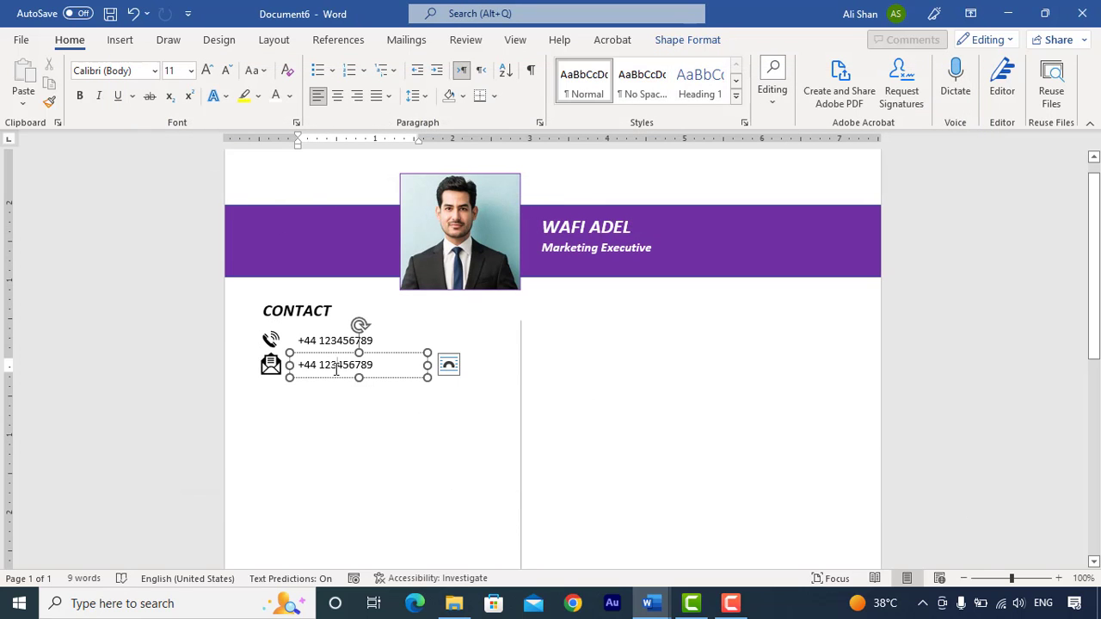
type("Abc@gmail.com")
Duplicate the email line below and replace its icon with a location pin.
left_click(270, 365, "shift")
left_click_drag(270, 401, 267, 424)
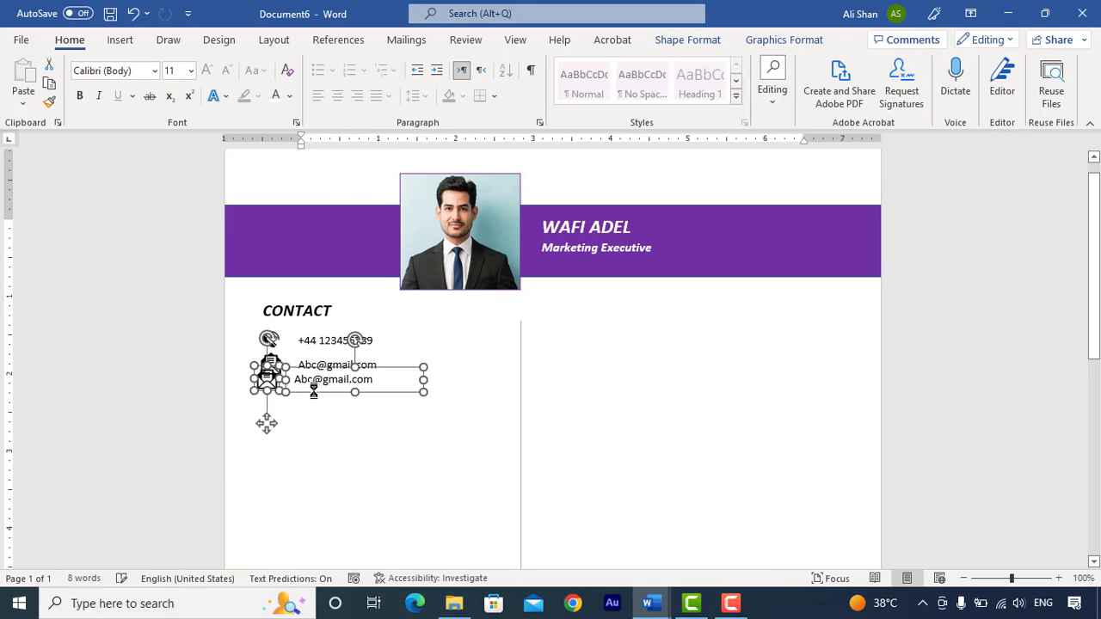
left_click_drag(314, 392, 320, 406)
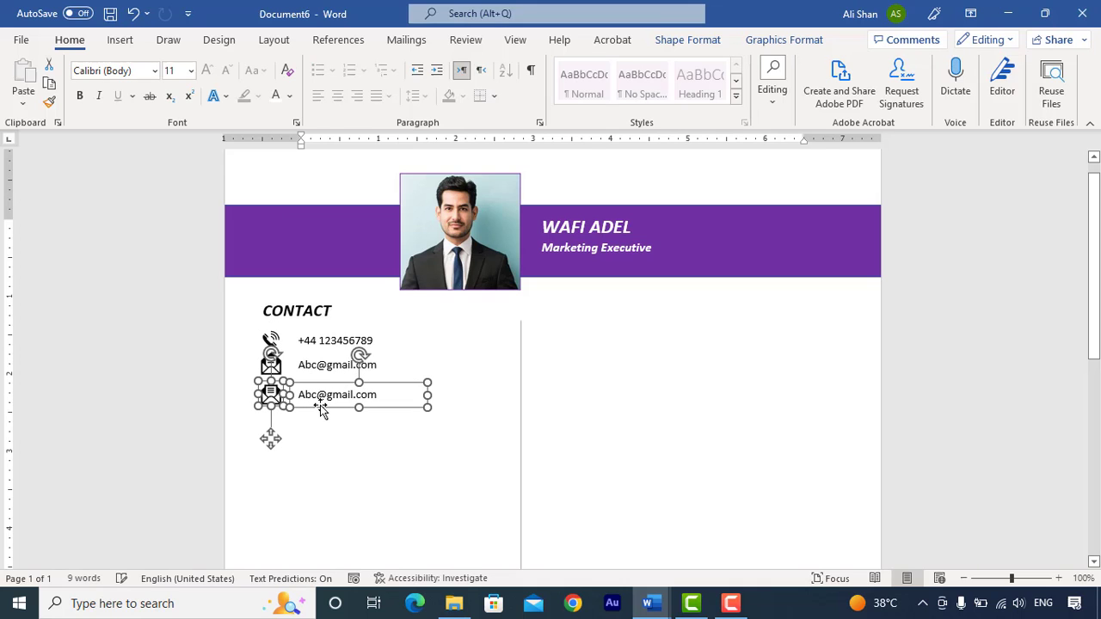
left_click(320, 404)
left_click(268, 394)
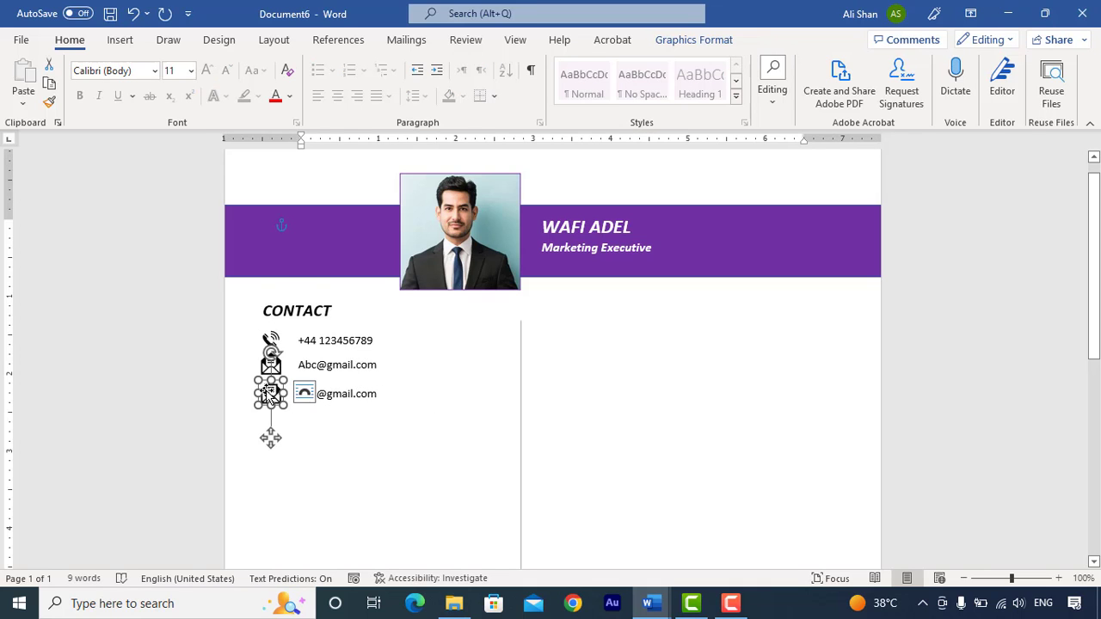
right_click(268, 394)
left_click(486, 401)
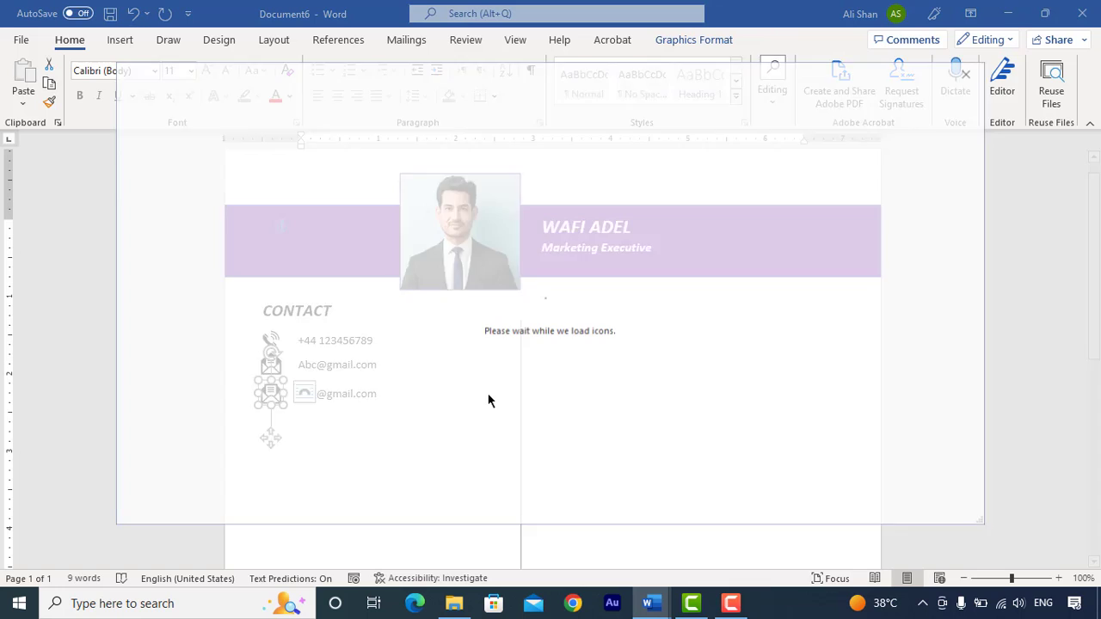
type("location")
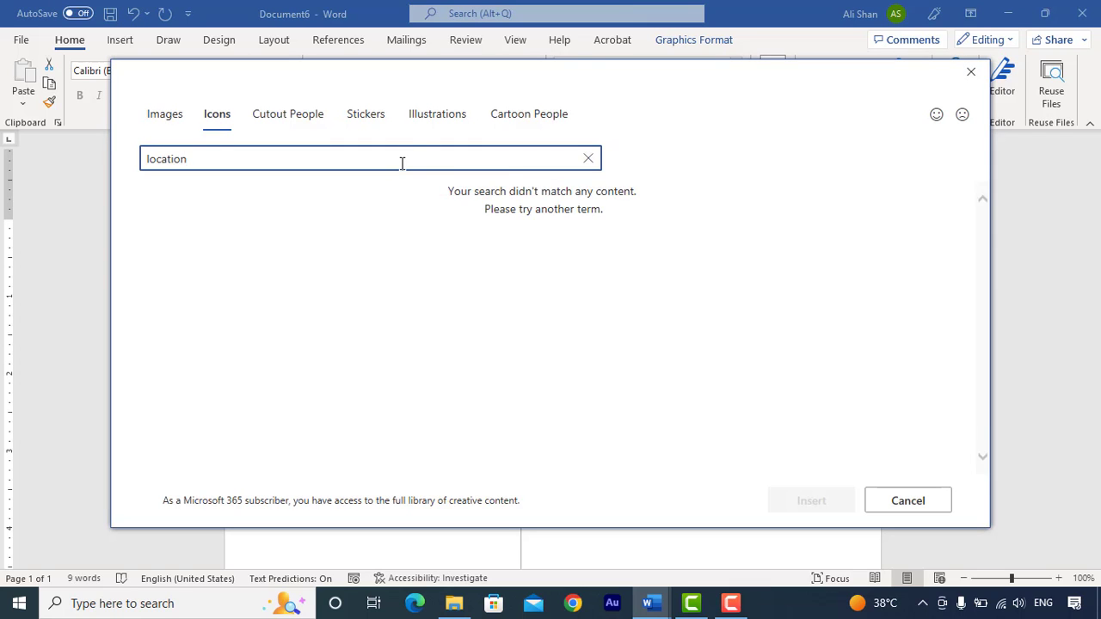
left_click(165, 217)
left_click(811, 501)
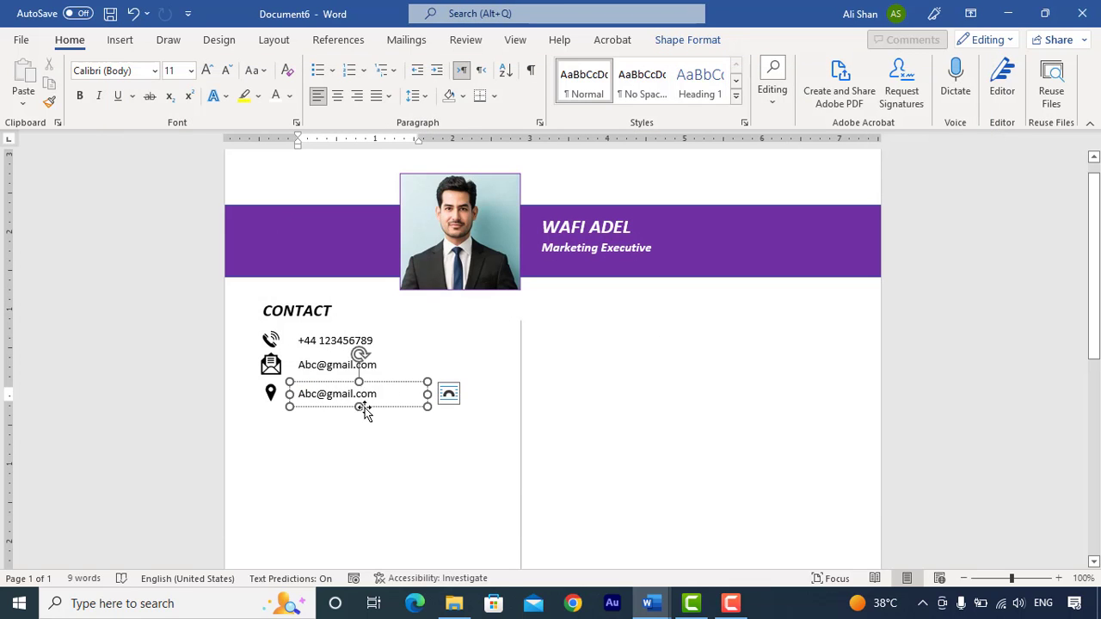
Replace the copied text with the address 'Steet 1, London - UK'.
key("ctrl+a")
type("Steet 1,")
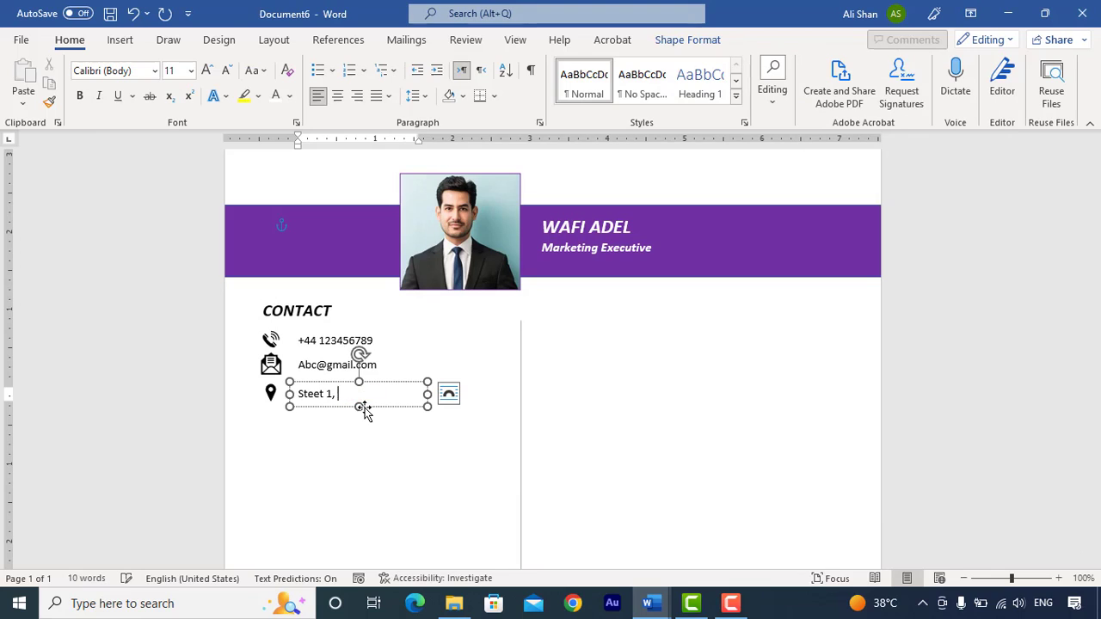
left_click(346, 426)
left_click(295, 311)
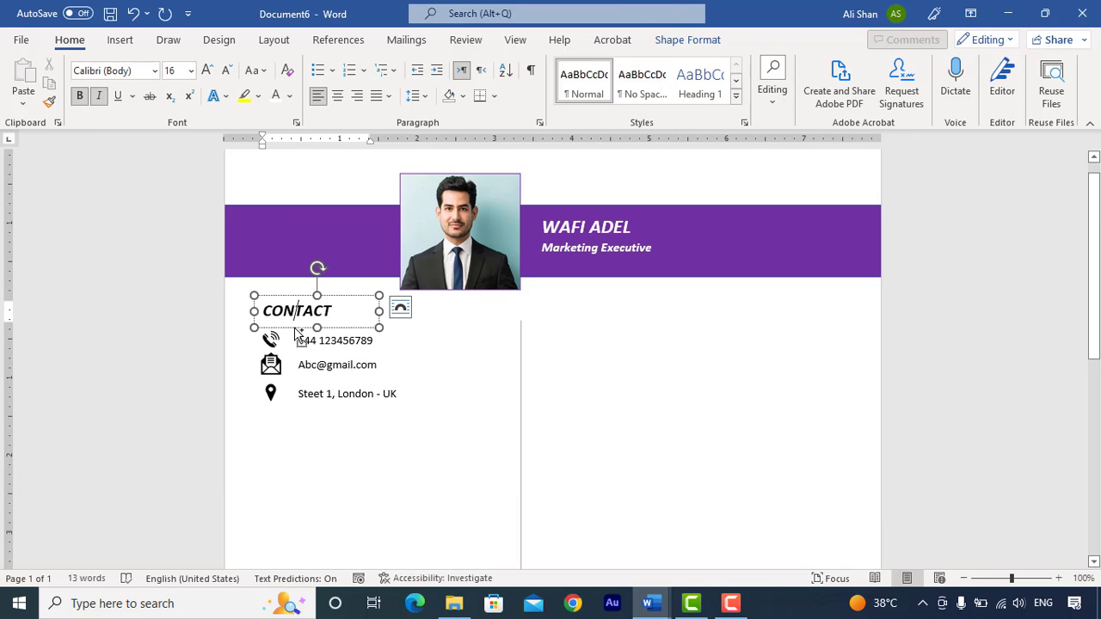
Copy the CONTACT heading below the address and begin retyping it as AREAS OF EXPERTISE.
left_click_drag(294, 327, 294, 450, "ctrl")
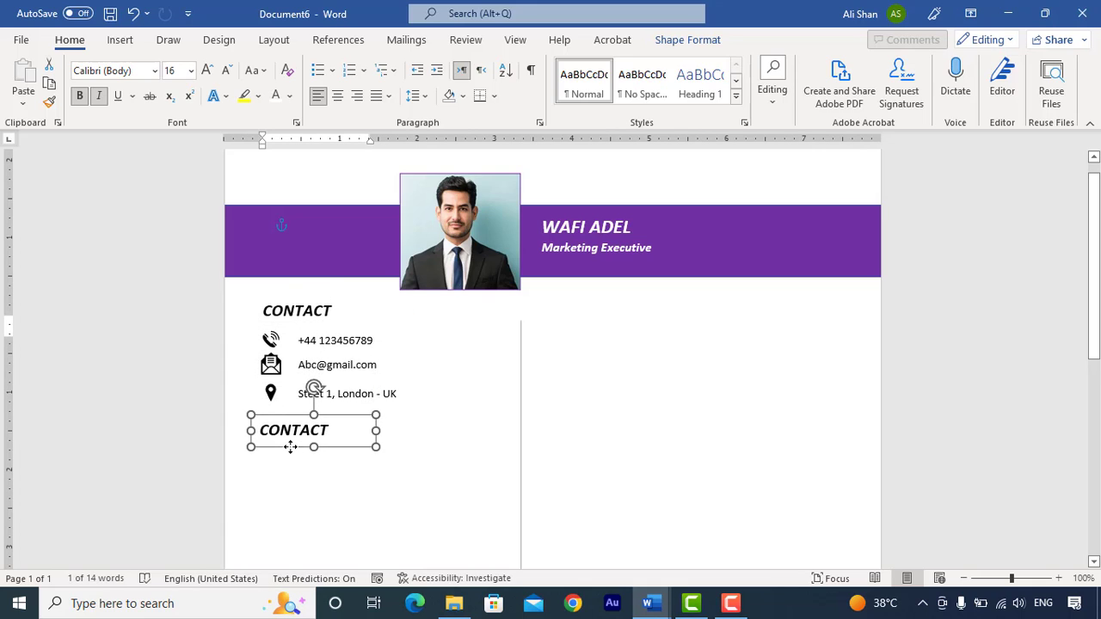
type("A")
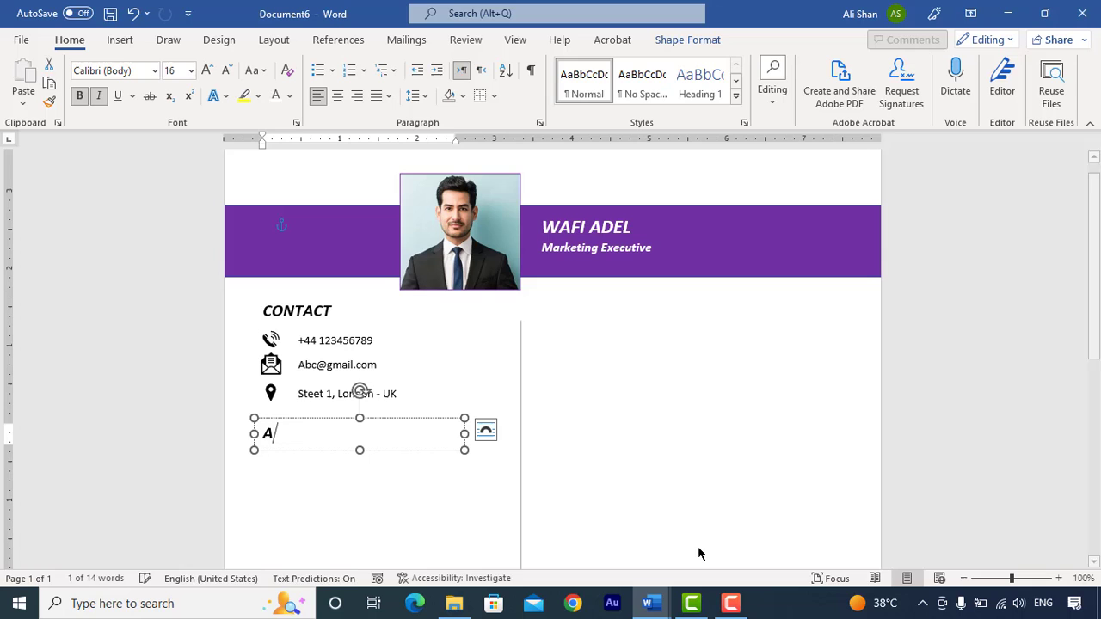
type("REAS /")
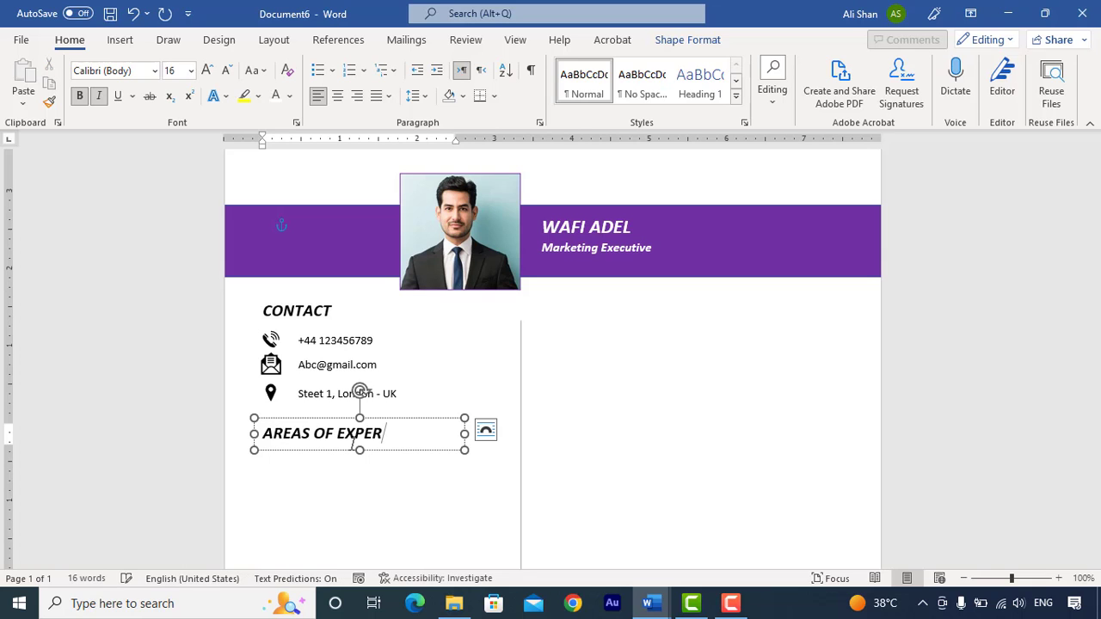
Draw a tall text box beneath the AREAS OF EXPERTISE heading.
left_click(386, 474)
scroll(387, 474, "down", 2)
left_click(120, 40)
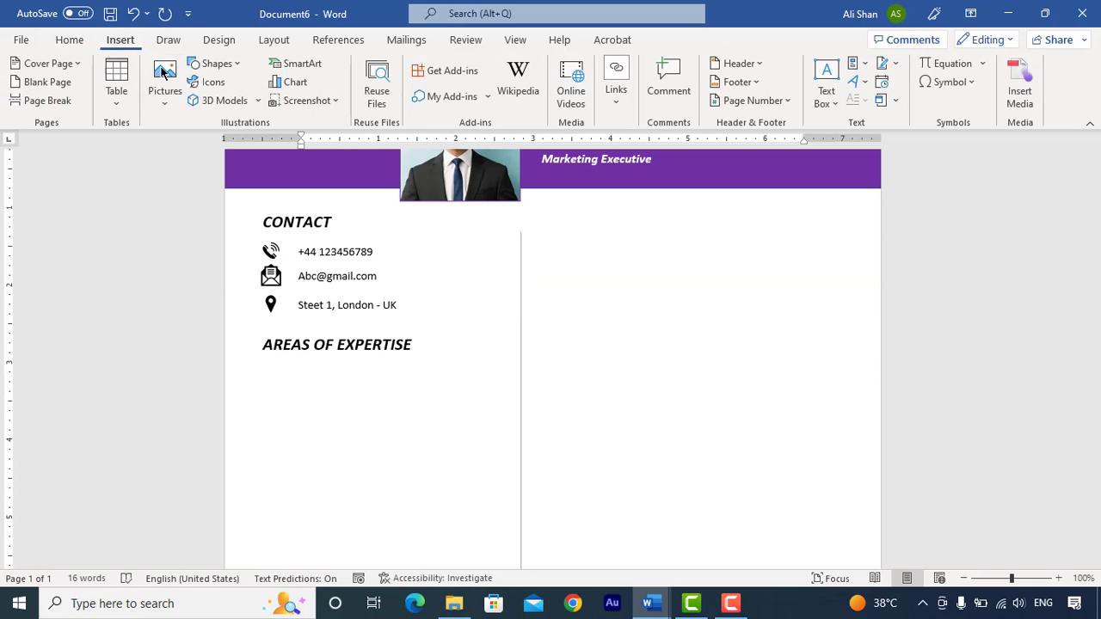
left_click(228, 66)
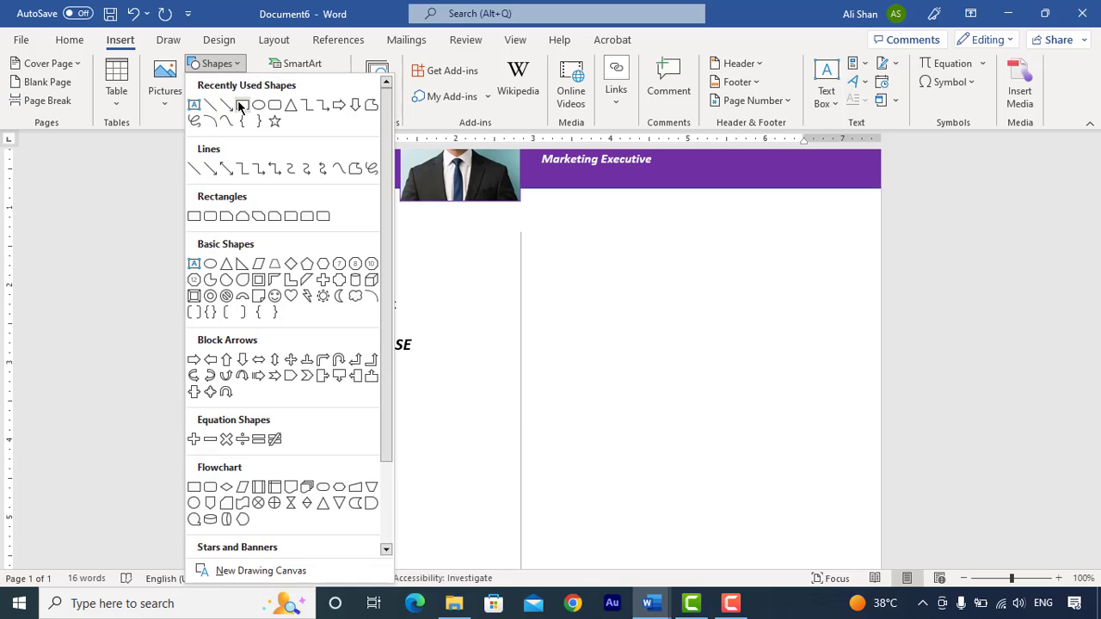
left_click(193, 104)
left_click_drag(269, 289, 505, 554)
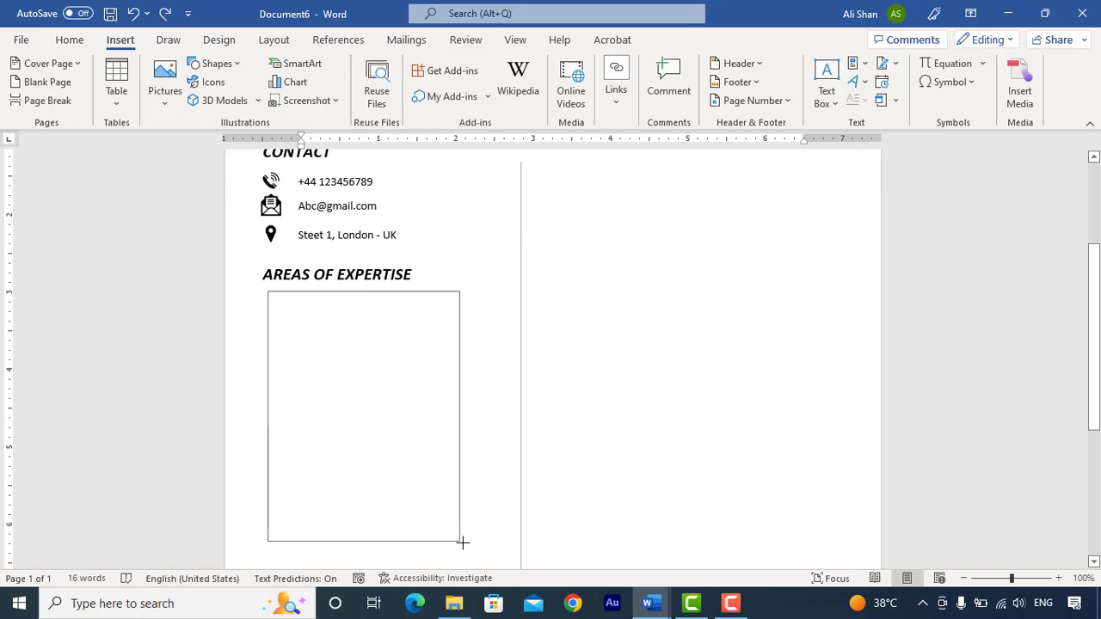
Remove the new text box's outline and fill.
left_click(355, 82)
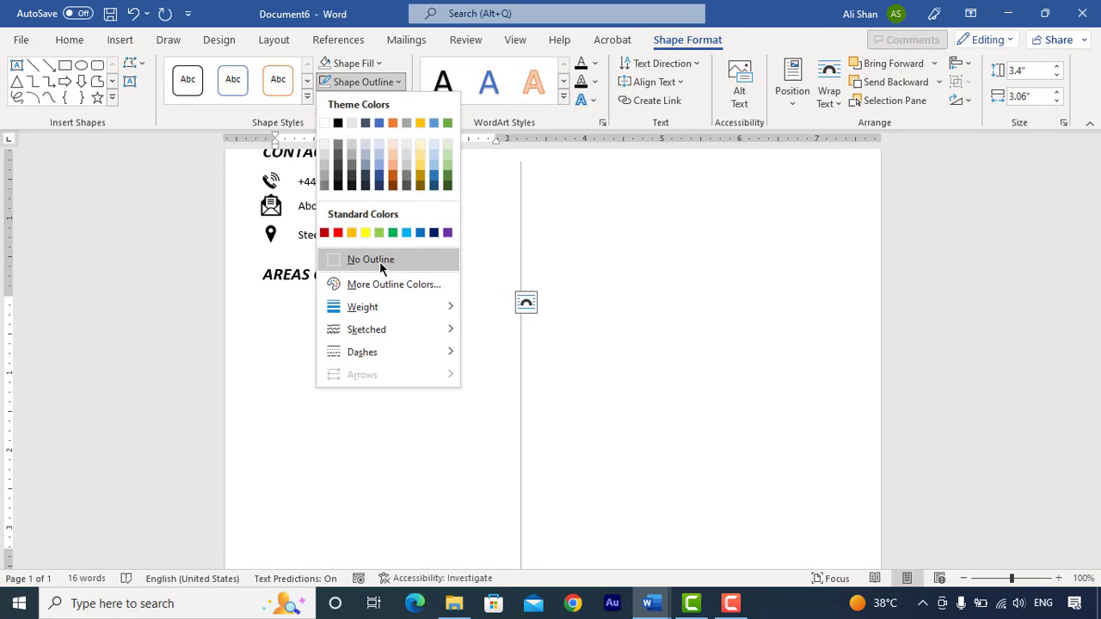
left_click(352, 258)
left_click(352, 63)
left_click(358, 241)
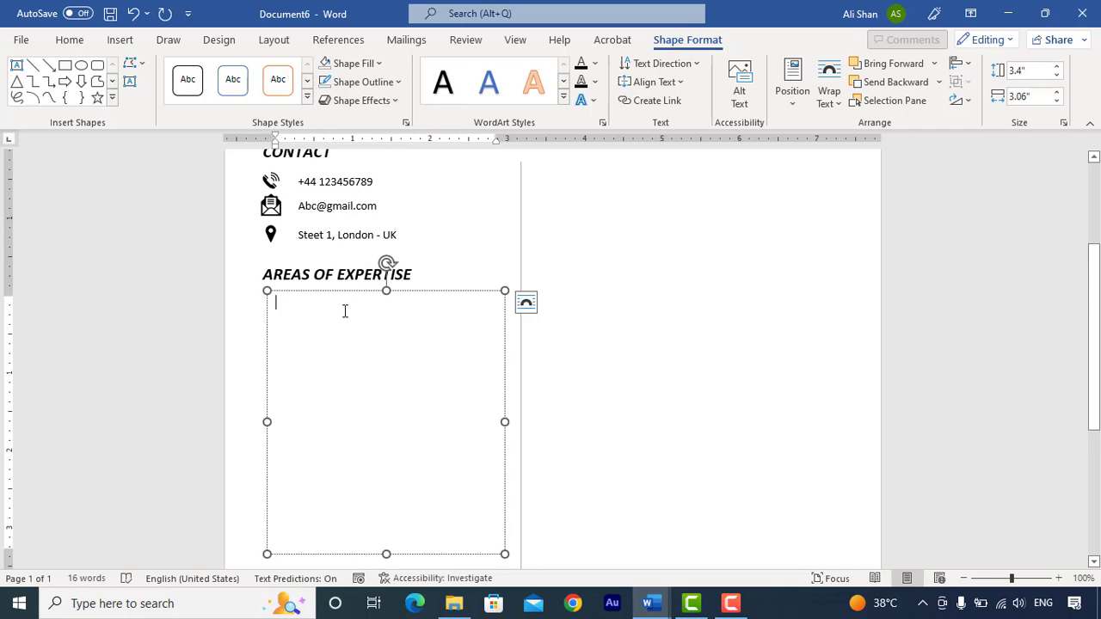
Type expertise areas one per line, from Business Process Improvement through Social Media Marketing onward.
type("B")
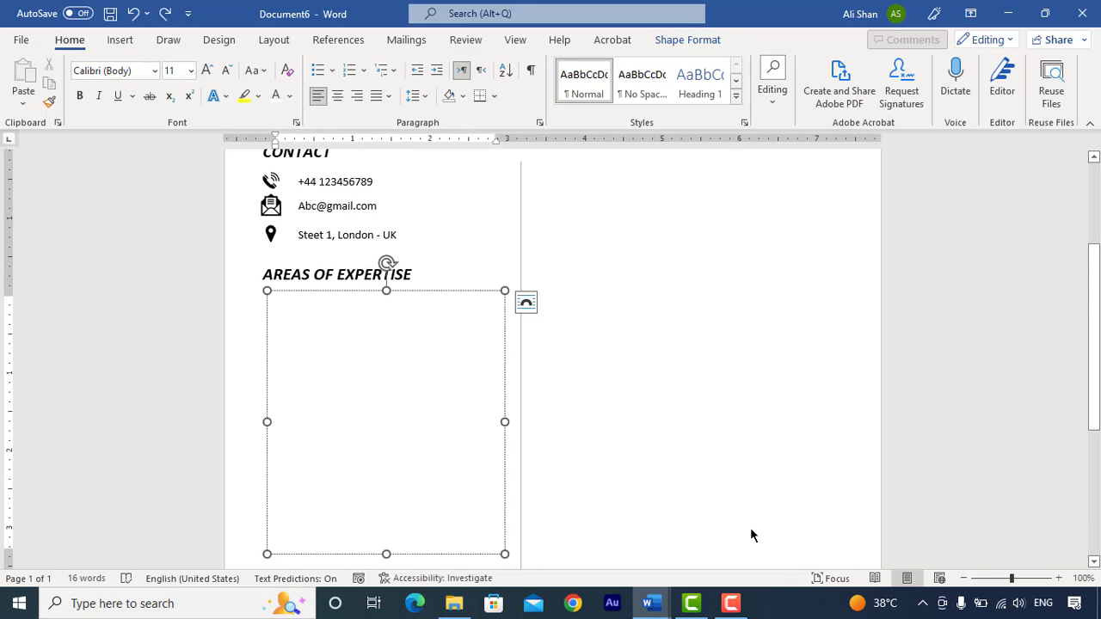
type("usiness Process Improvement")
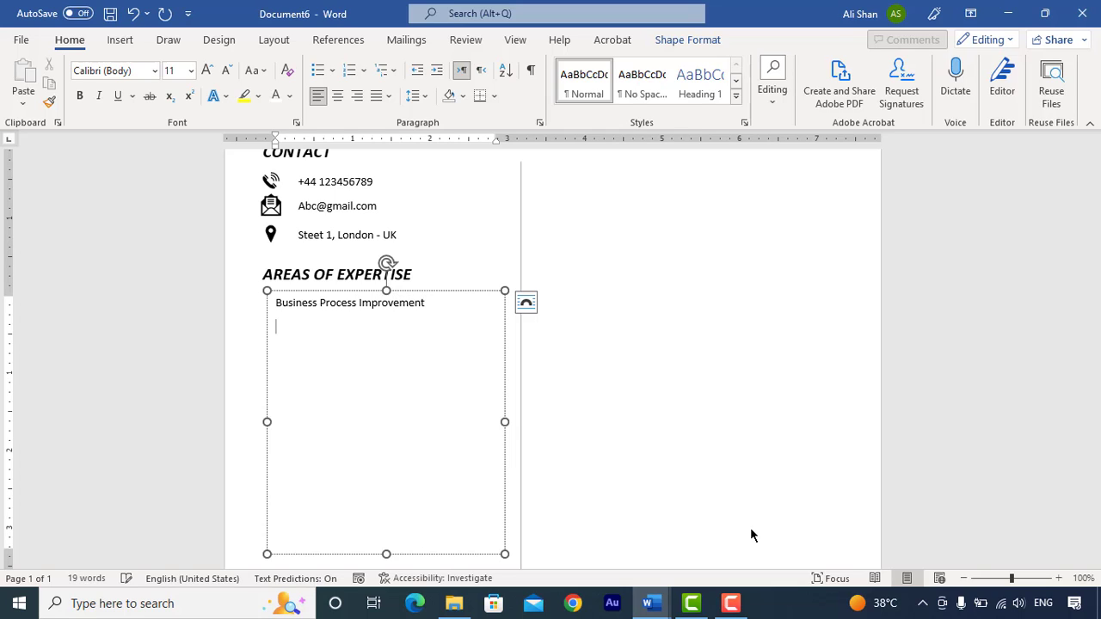
type("Lead Generation")
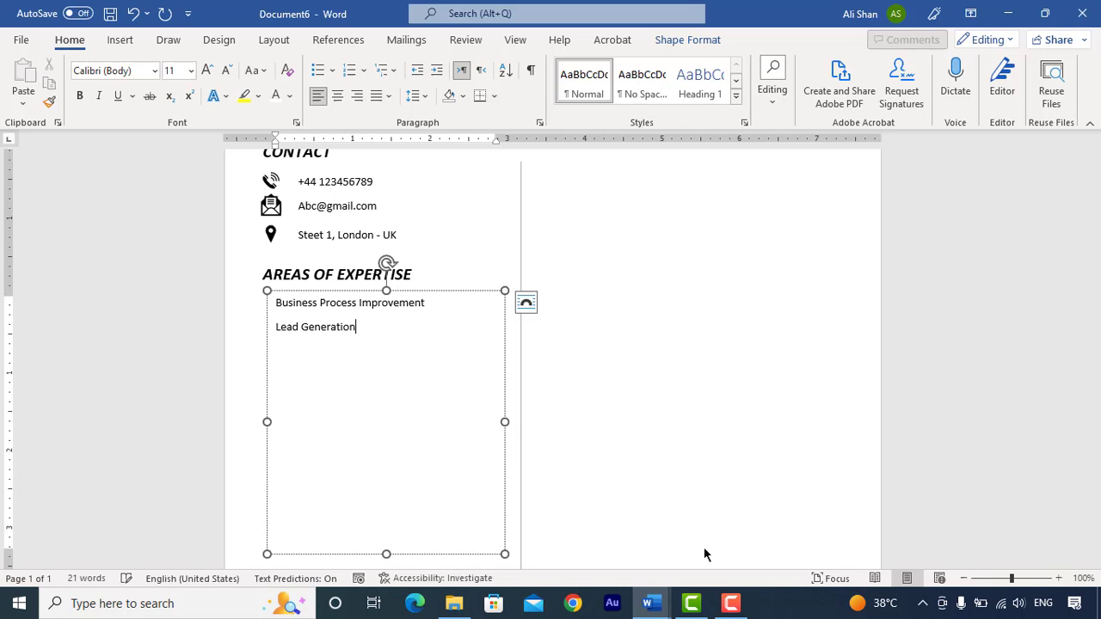
key("Return")
type("Social Media Marke")
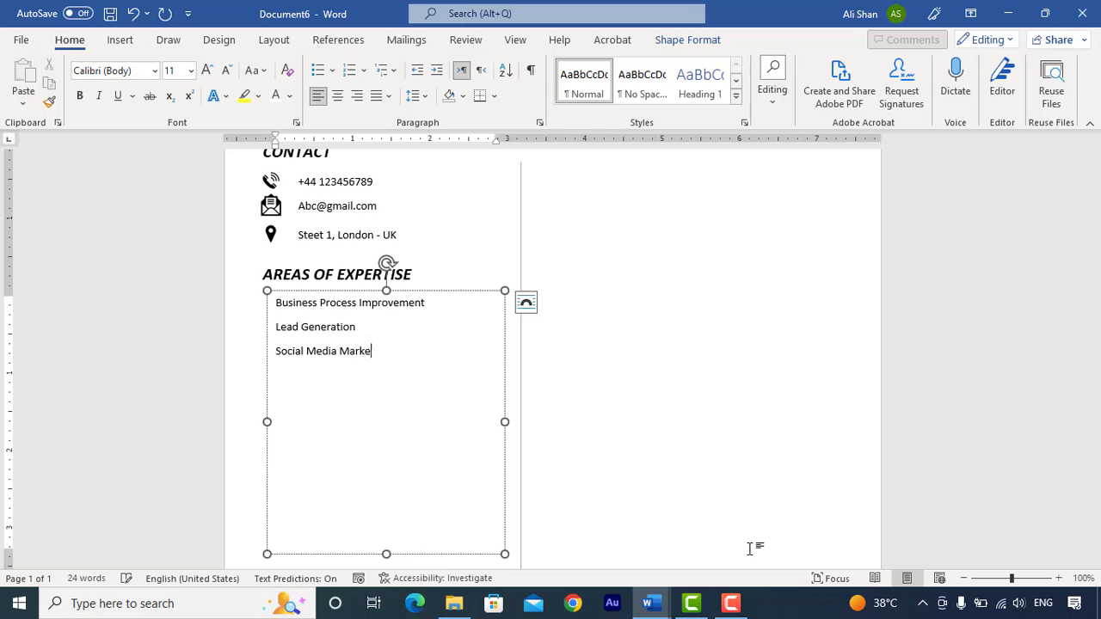
type("ail Marketing")
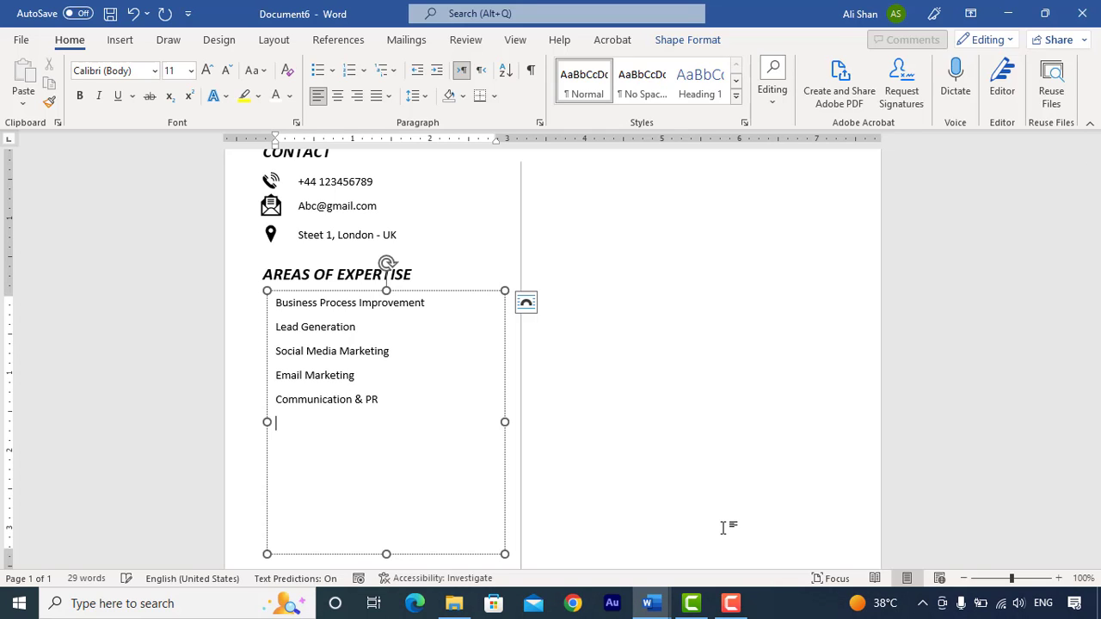
type("Supervision & Leadership")
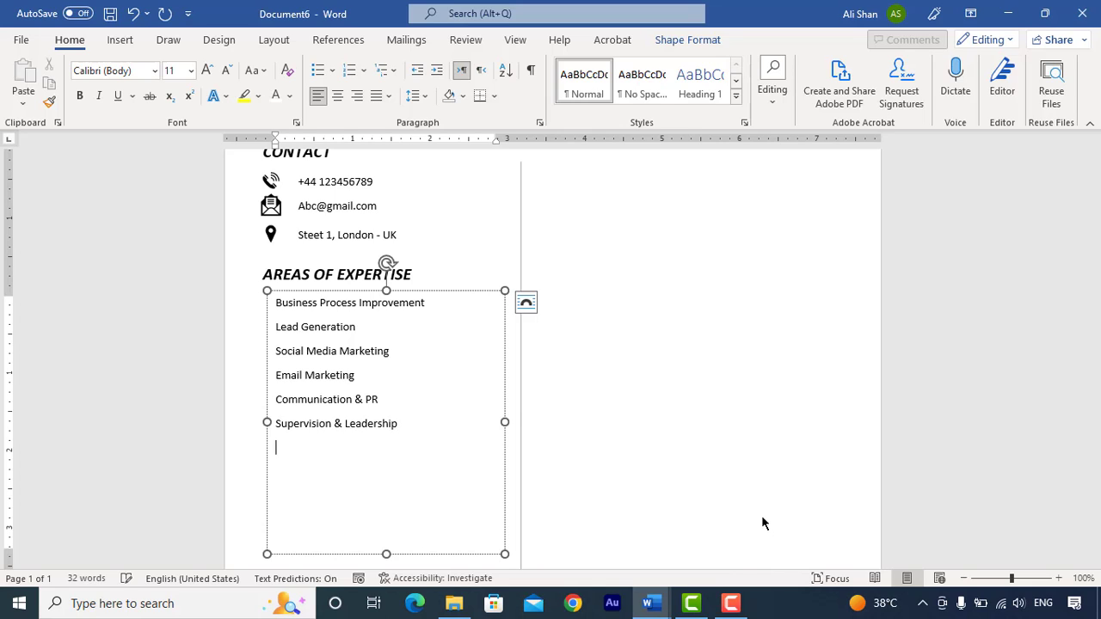
type("Project Management")
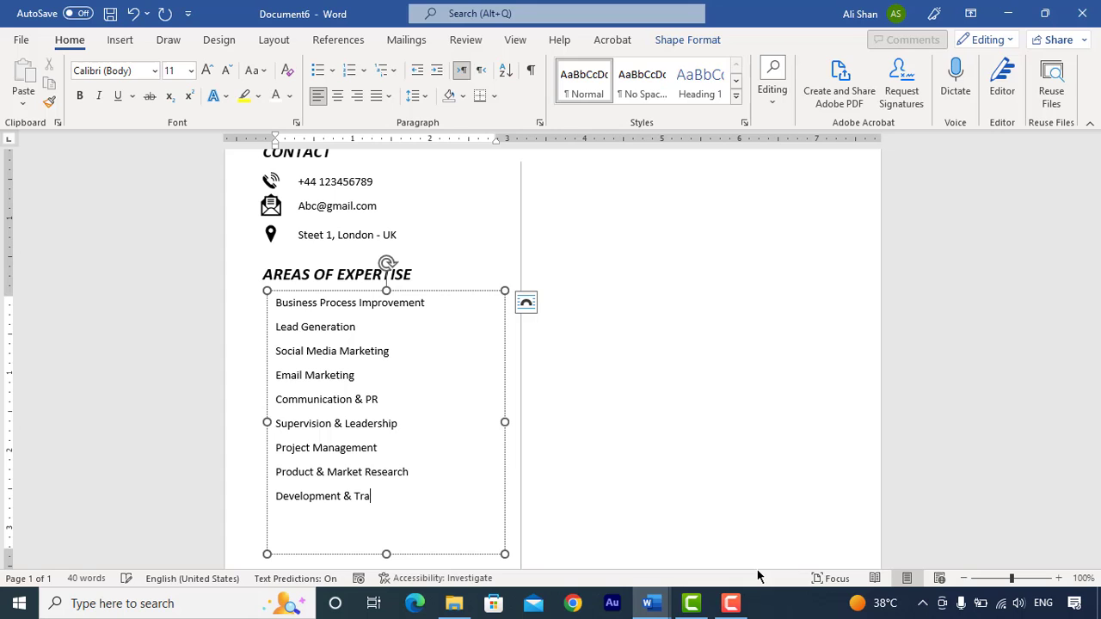
Give the expertise lines square bullets and 1.5 line spacing.
left_click_drag(275, 302, 413, 496)
left_click(331, 70)
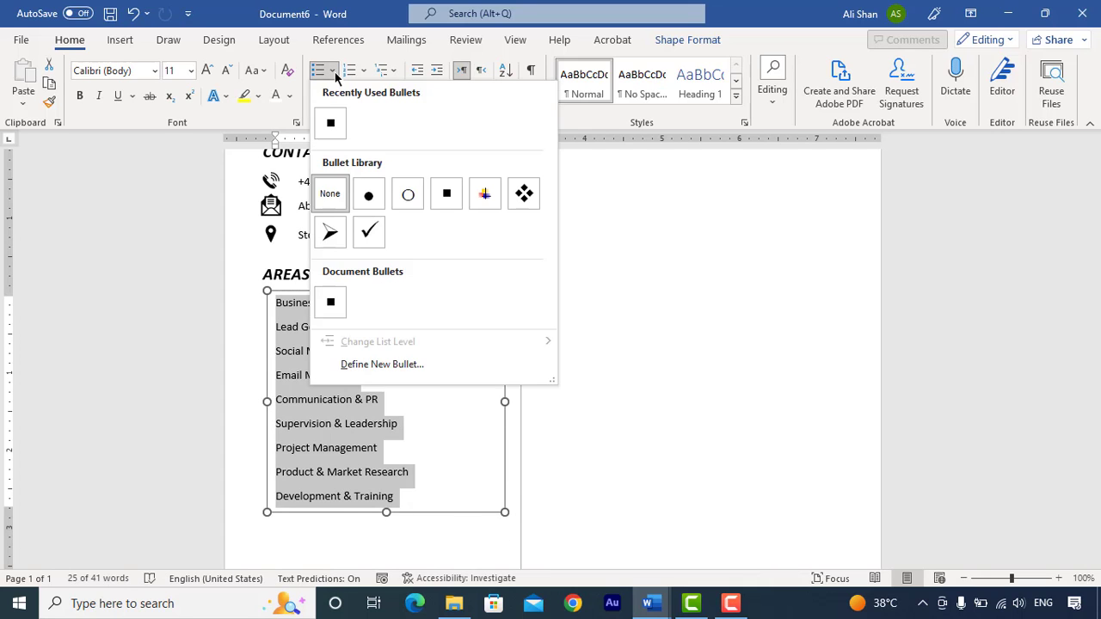
left_click(329, 300)
left_click(364, 413)
key("ctrl+a")
left_click(417, 96)
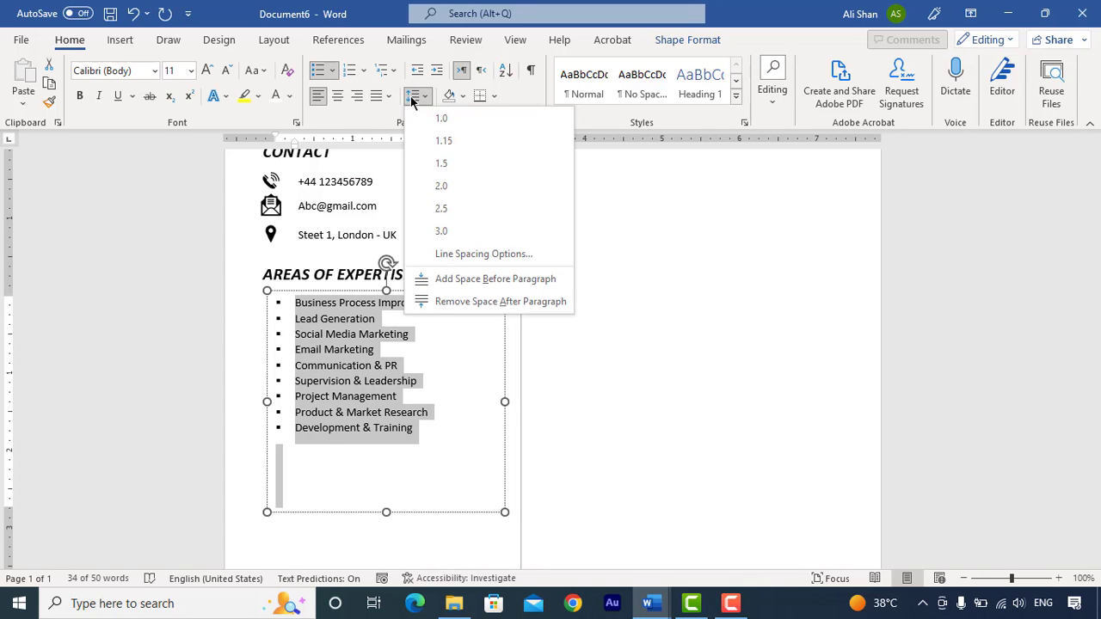
left_click(439, 165)
Shorten the expertise list box to fit its content.
left_click(360, 344)
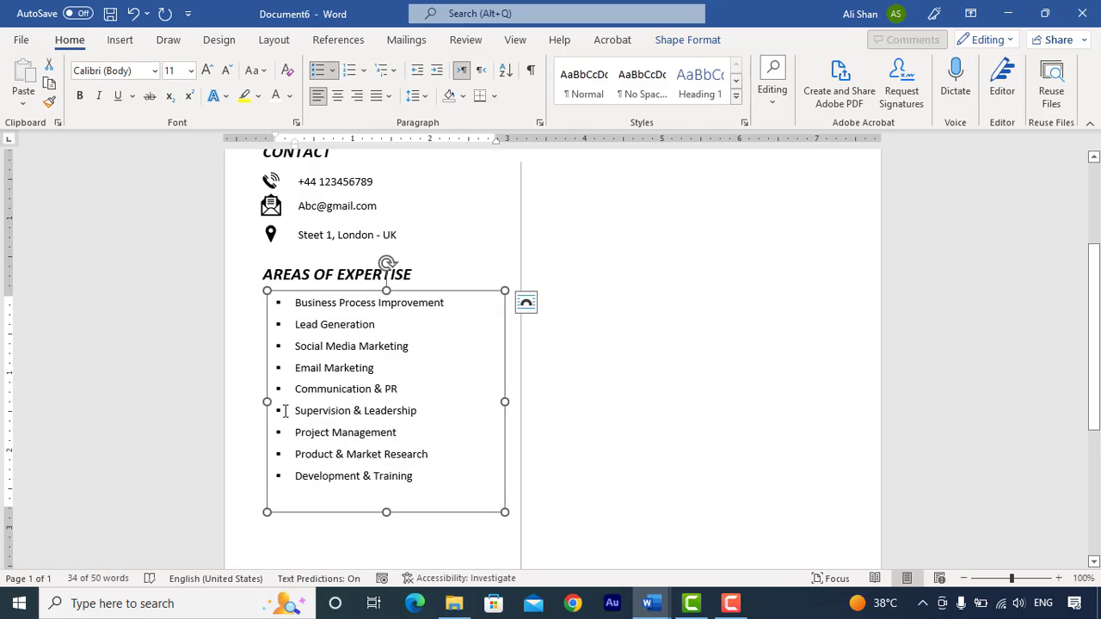
scroll(362, 345, "down", 2)
left_click_drag(386, 422, 378, 406)
left_click(370, 430)
scroll(314, 331, "down", 4)
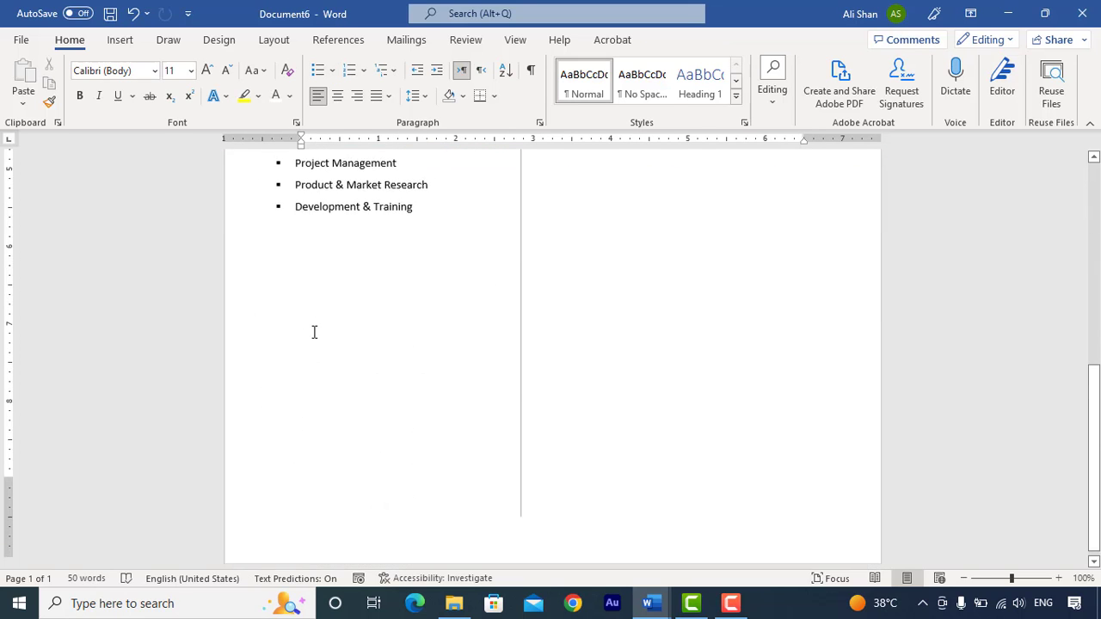
scroll(314, 331, "up", 4)
left_click(314, 176)
left_click(318, 198)
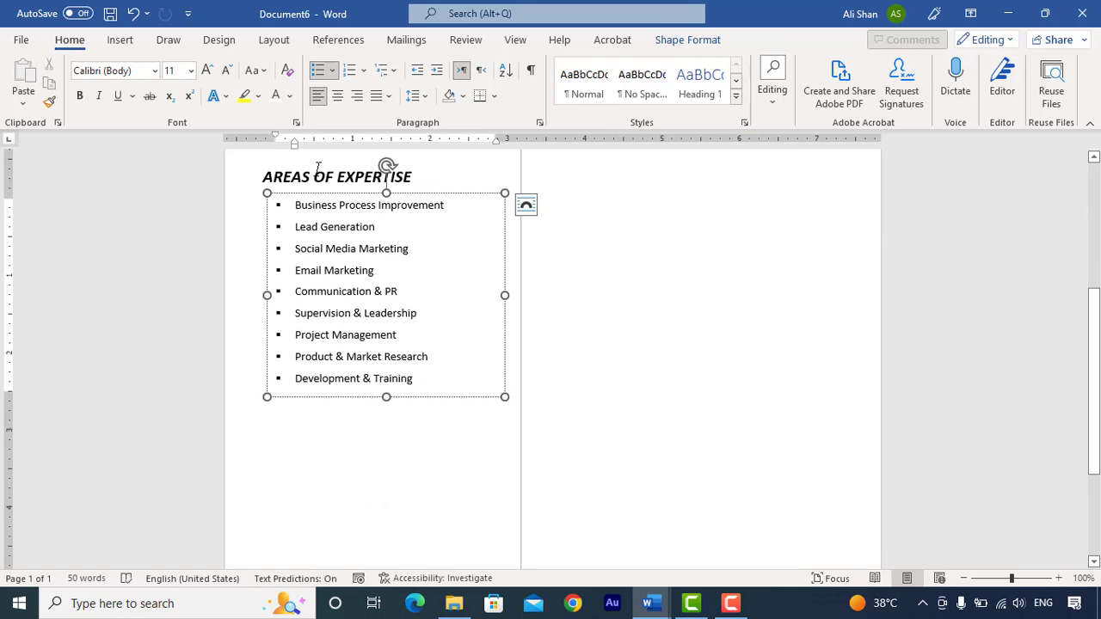
Duplicate the expertise heading and list below it and rename the heading LANGUAGES.
left_click(386, 167, "shift")
left_click_drag(386, 166, 397, 197)
key("Left")
key("Left")
key("Down")
key("Down")
key("Down")
key("Down")
key("Down")
key("Down")
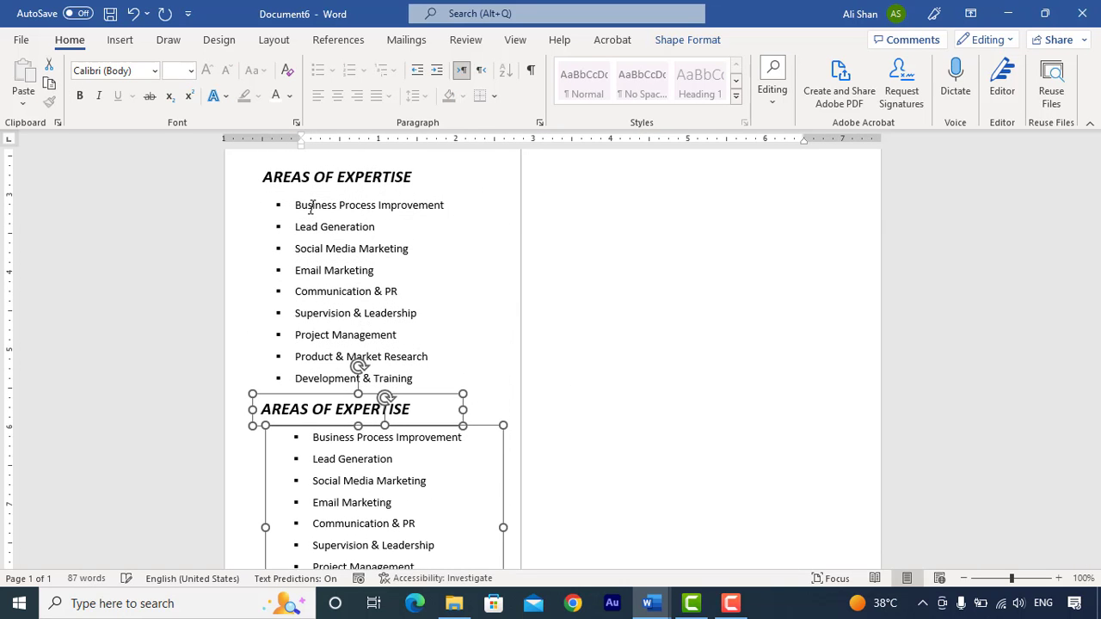
scroll(318, 258, "down", 2)
triple_click(324, 320)
type("L")
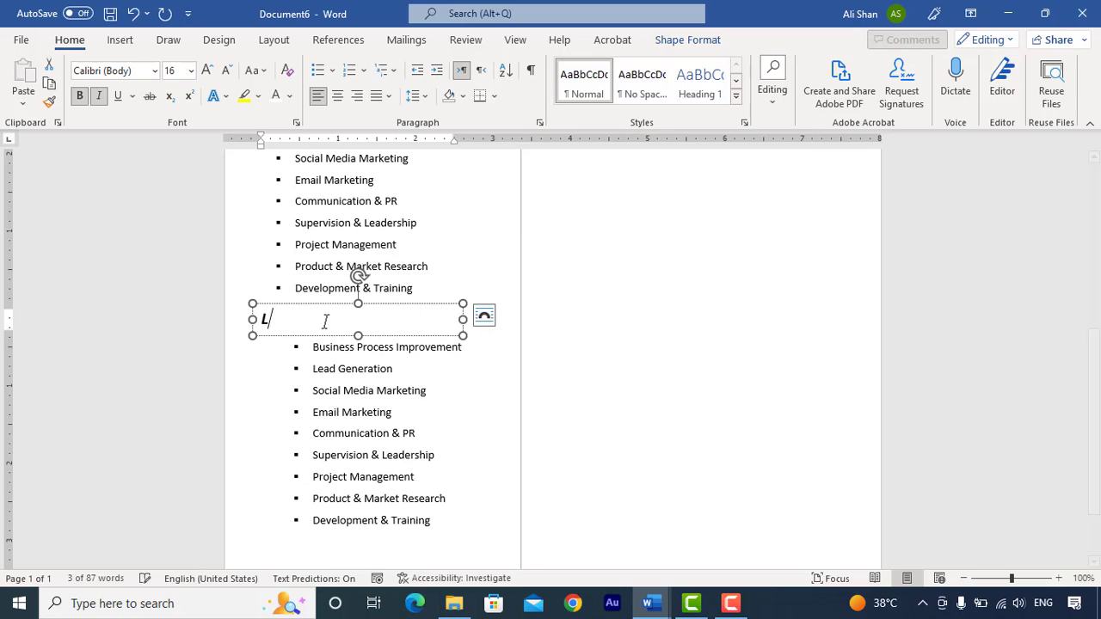
type("ANGUAGES")
Replace the copied list with bulleted ENGLISH, ARABIC, SPAINSH and shrink its box.
left_click(357, 405)
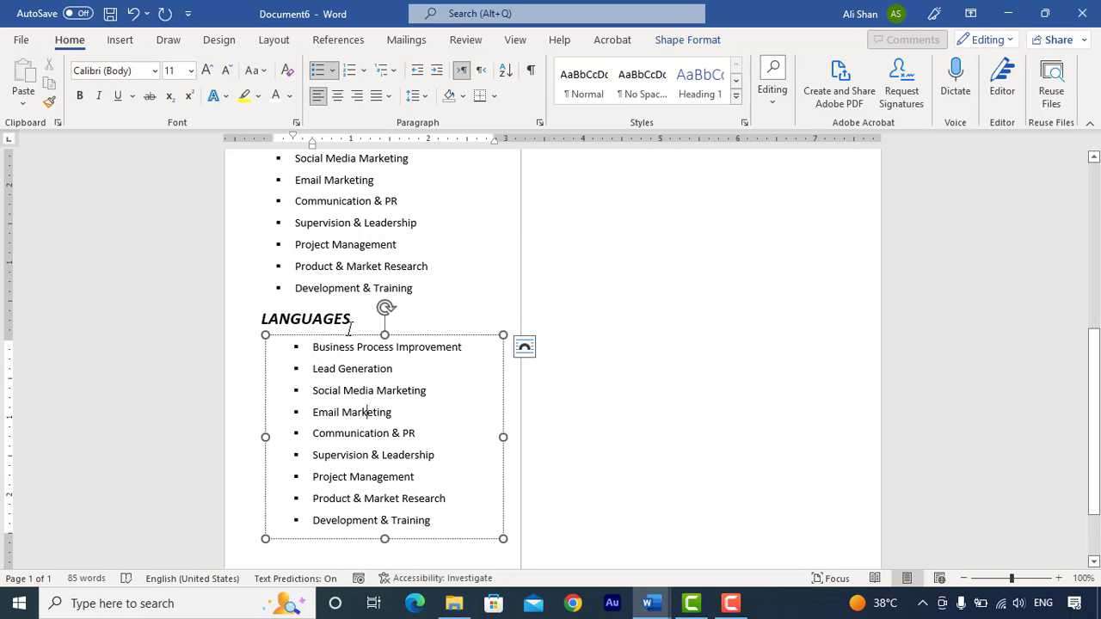
key("Left")
key("Left")
key("ctrl+a")
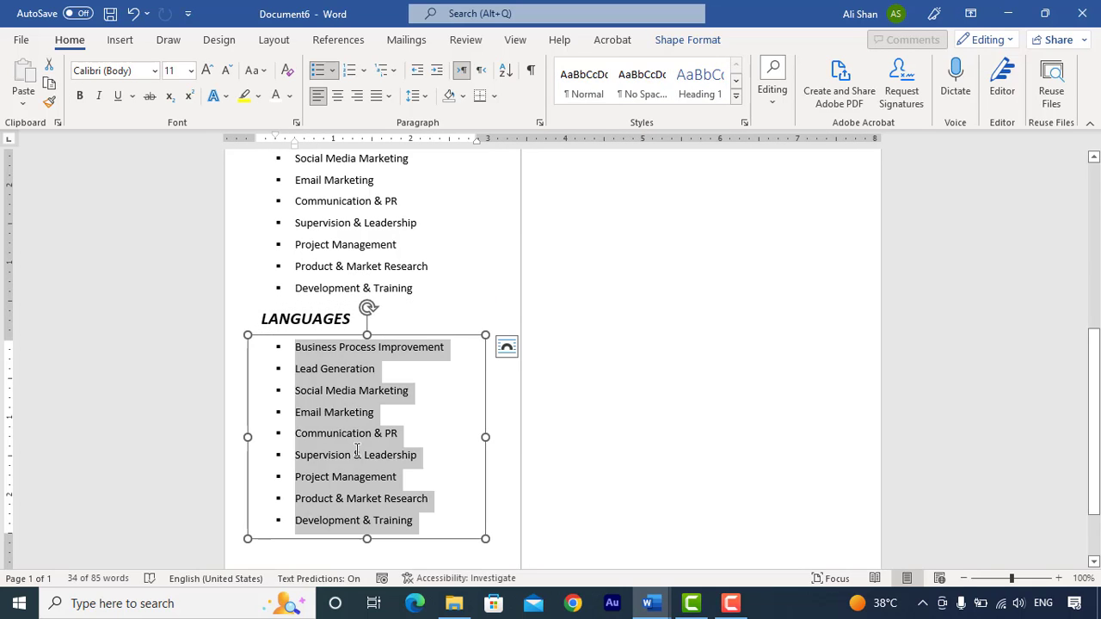
key("Delete")
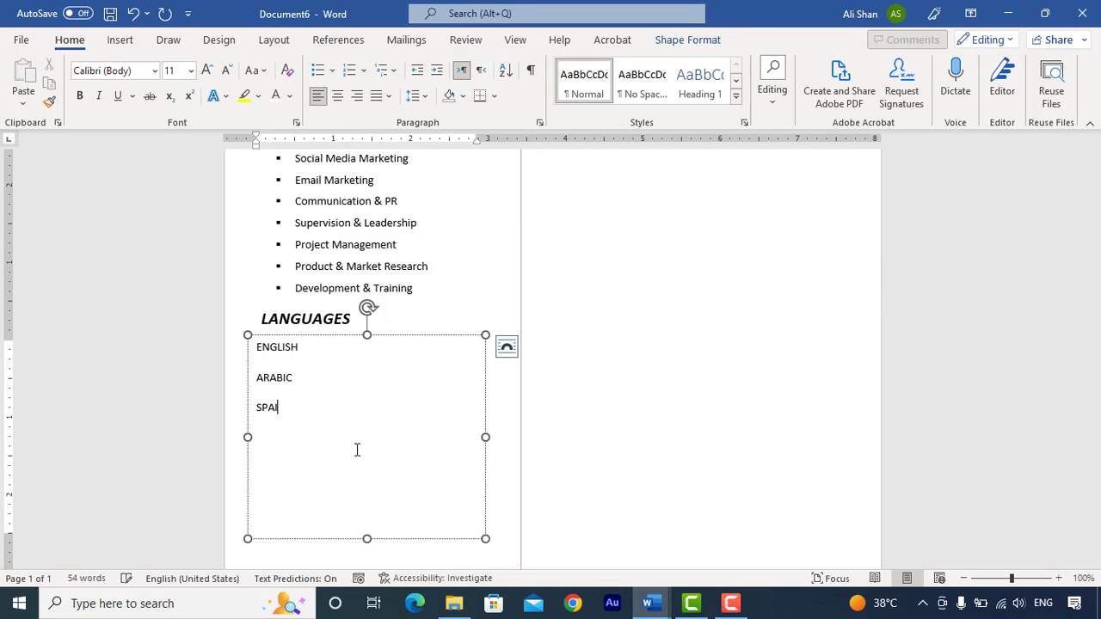
key("ctrl+a")
left_click(317, 70)
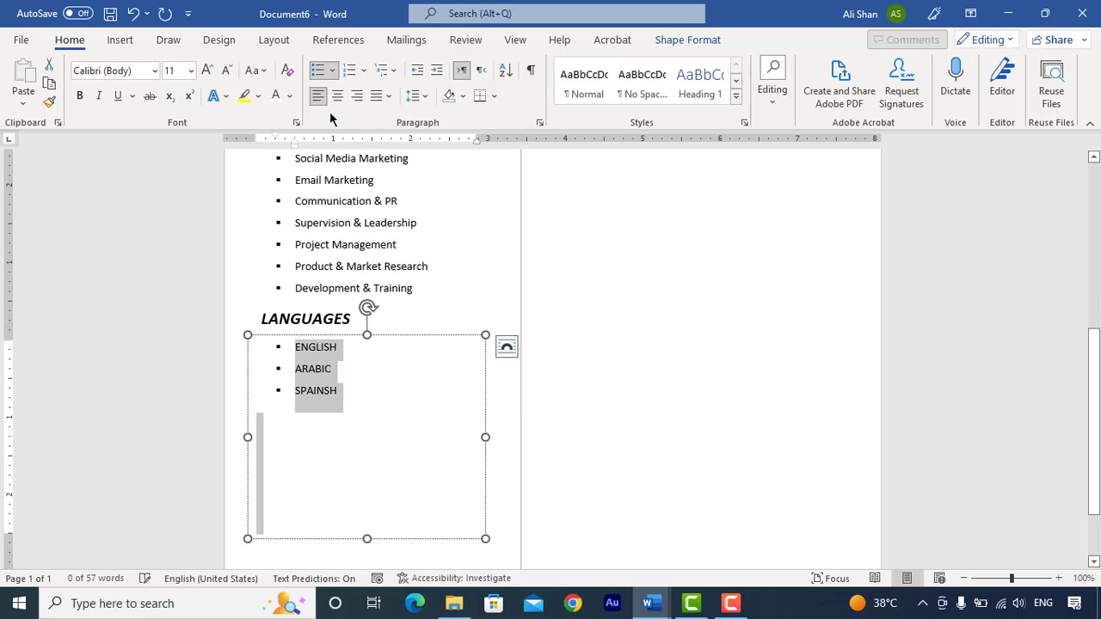
key("Right")
left_click_drag(366, 539, 384, 405)
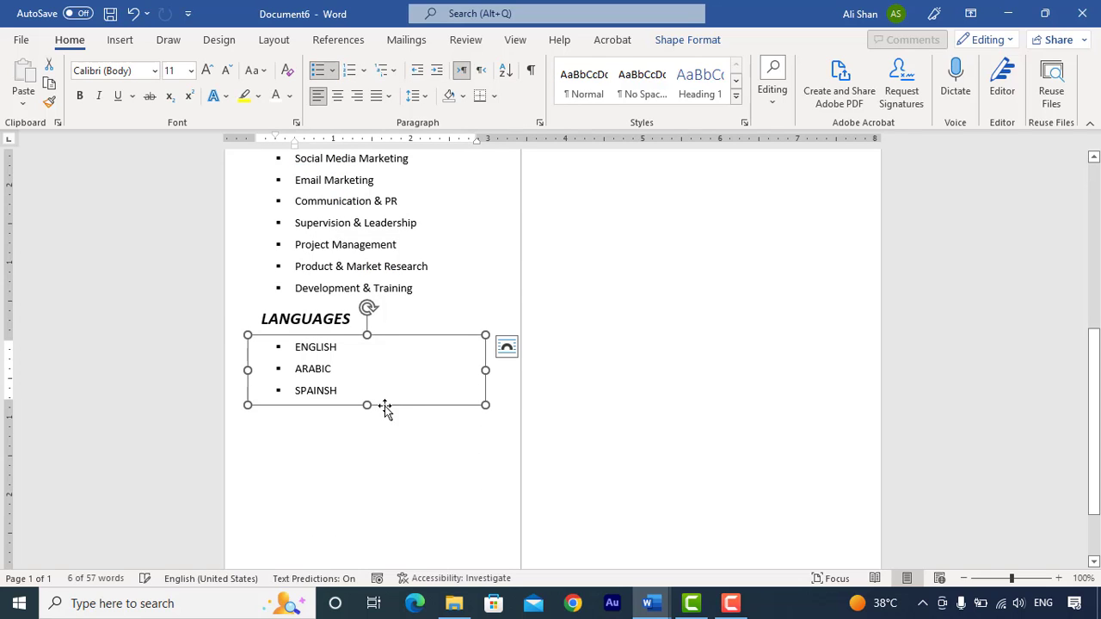
scroll(318, 310, "down", 2)
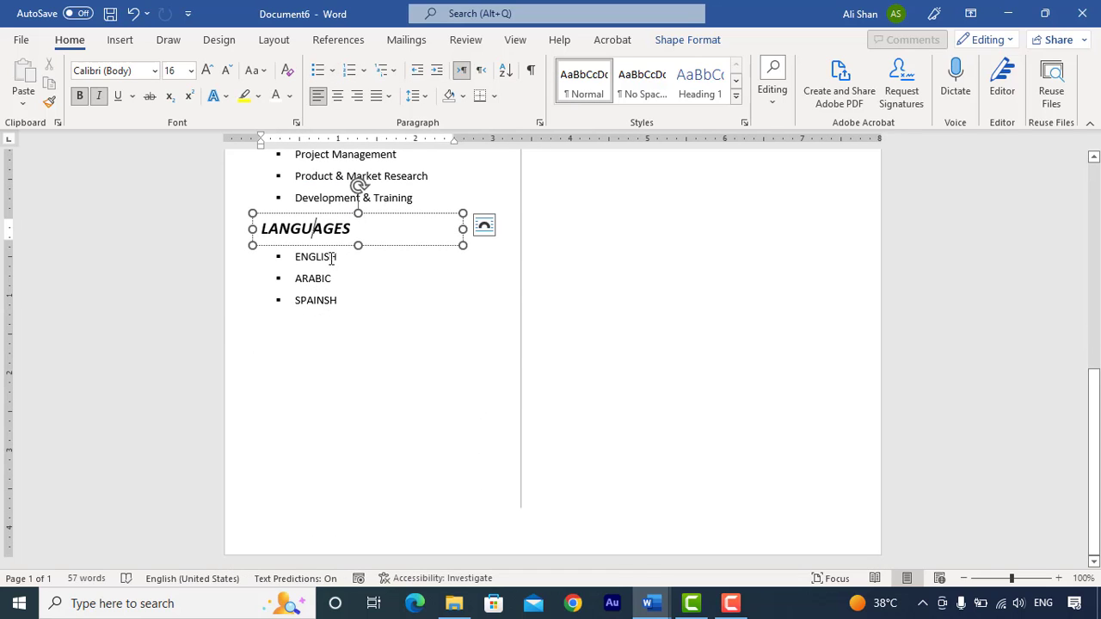
left_click(315, 258)
Duplicate the LANGUAGES group, delete the copied list, and rename the heading EDUCATION.
left_click(297, 219, "shift")
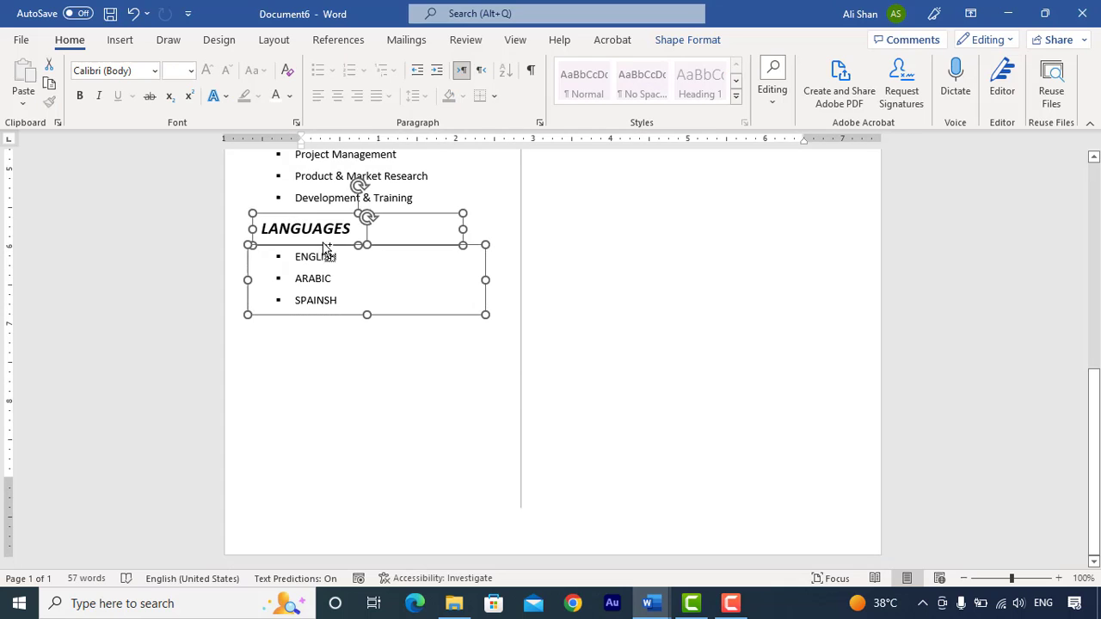
key("ctrl+d")
key("Down")
key("Down")
key("Down")
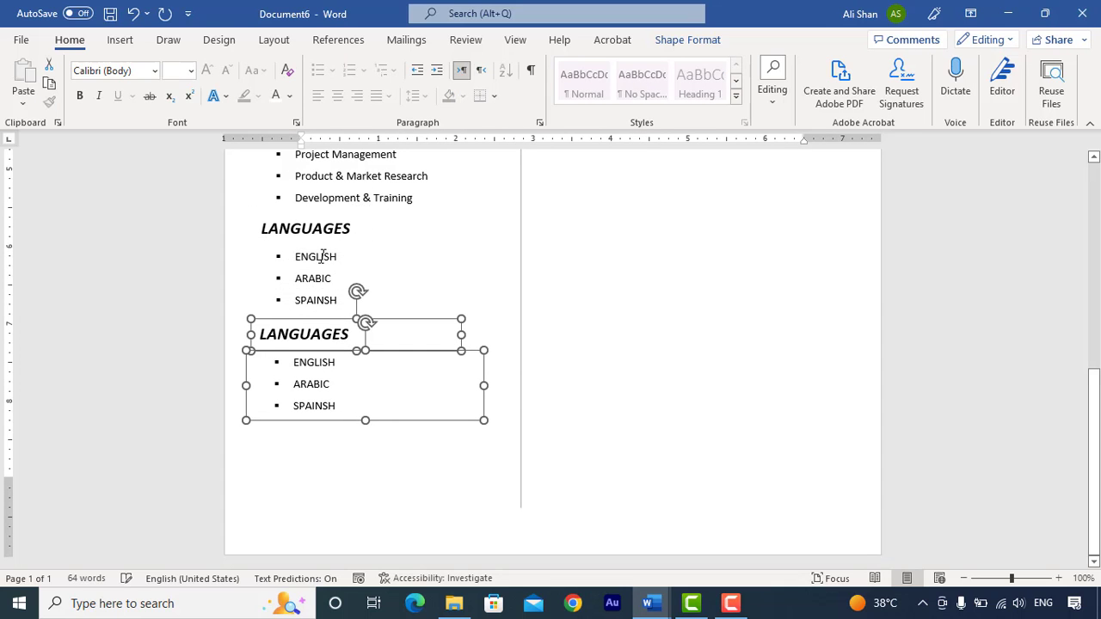
key("Up")
key("Up")
key("Up")
left_click(323, 331)
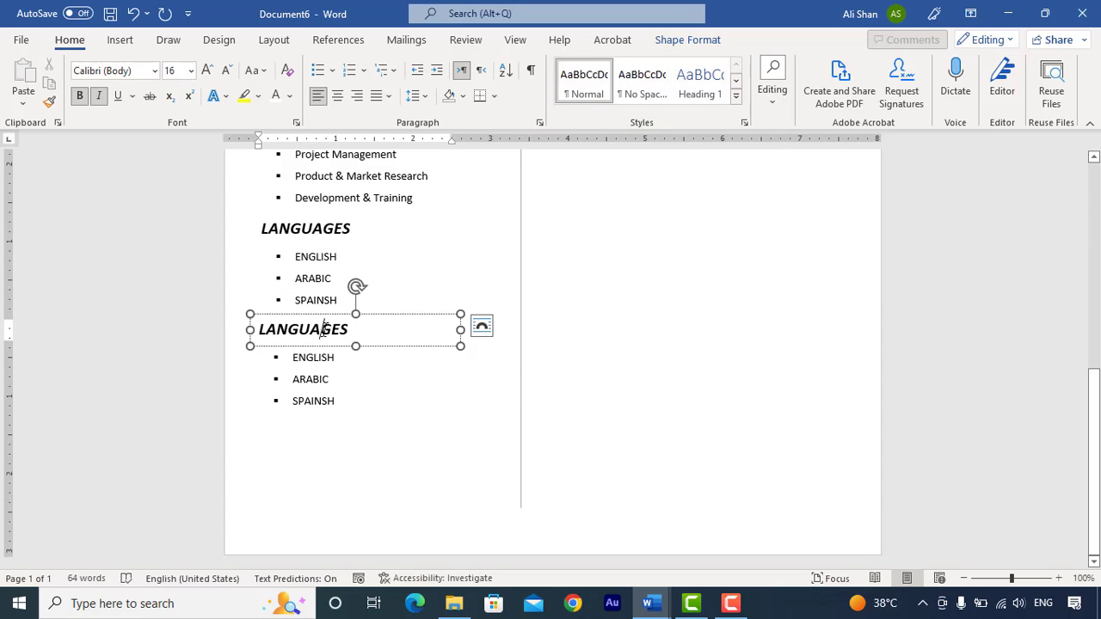
left_click(332, 381)
key("Delete")
left_click(320, 331)
double_click(323, 331)
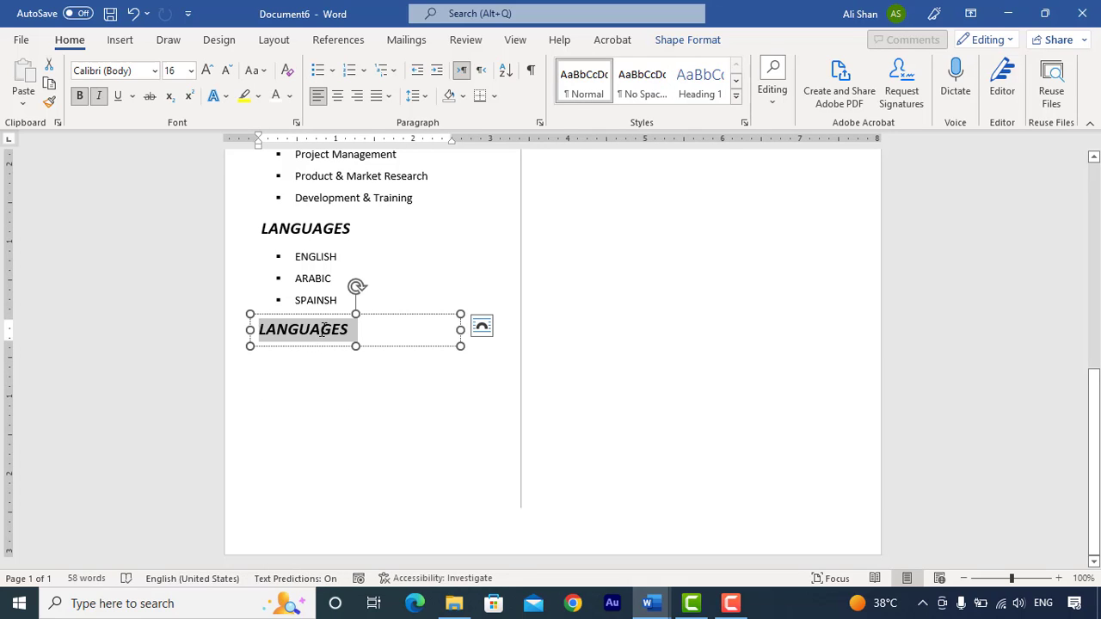
type("EDUCATION")
Paste the business administration degree and sales and marketing diploma into the enlarged box.
left_click(319, 387)
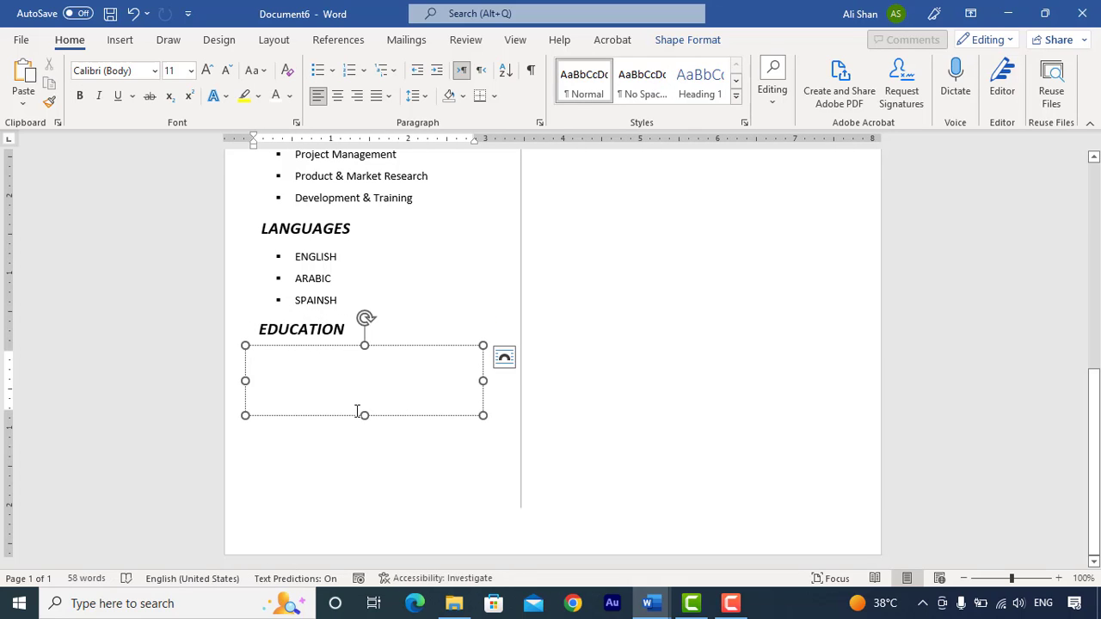
left_click_drag(364, 415, 364, 488)
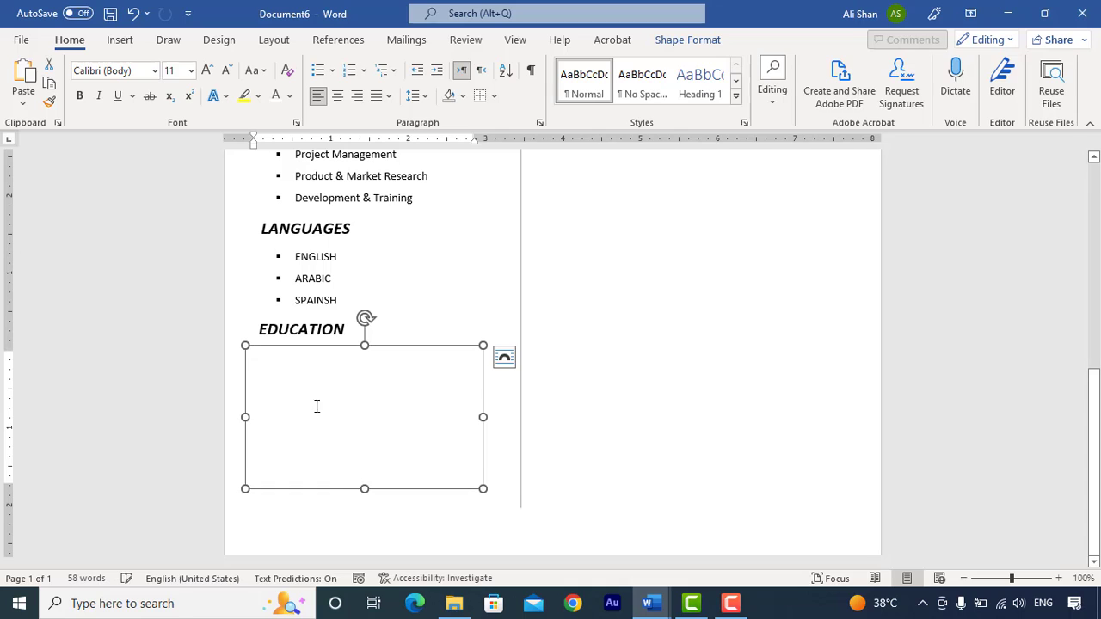
key("ctrl+v")
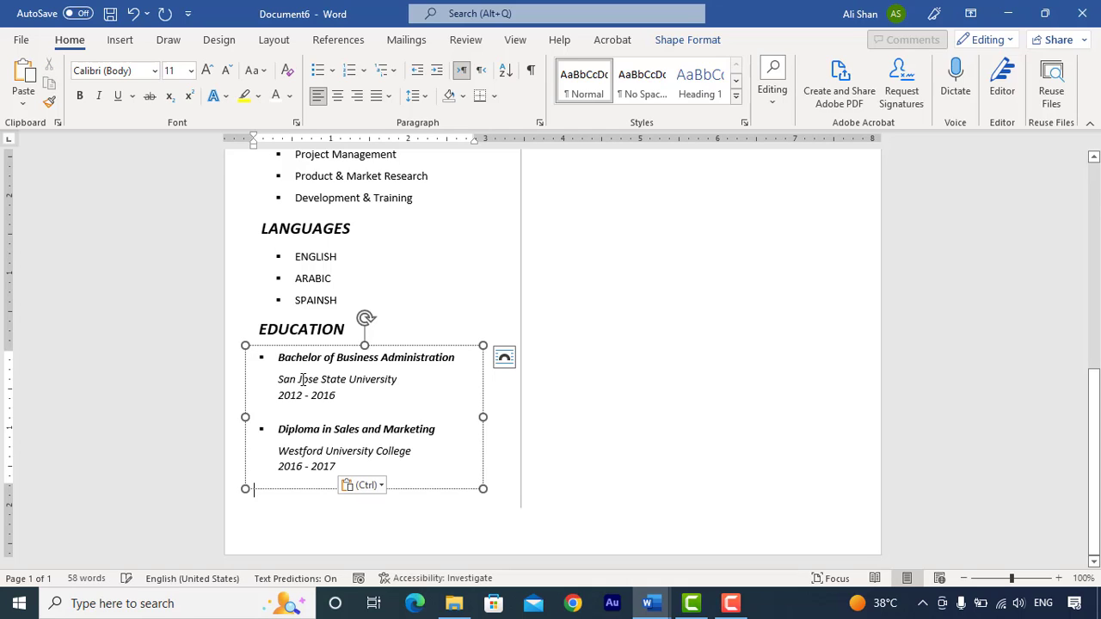
left_click_drag(481, 418, 504, 417)
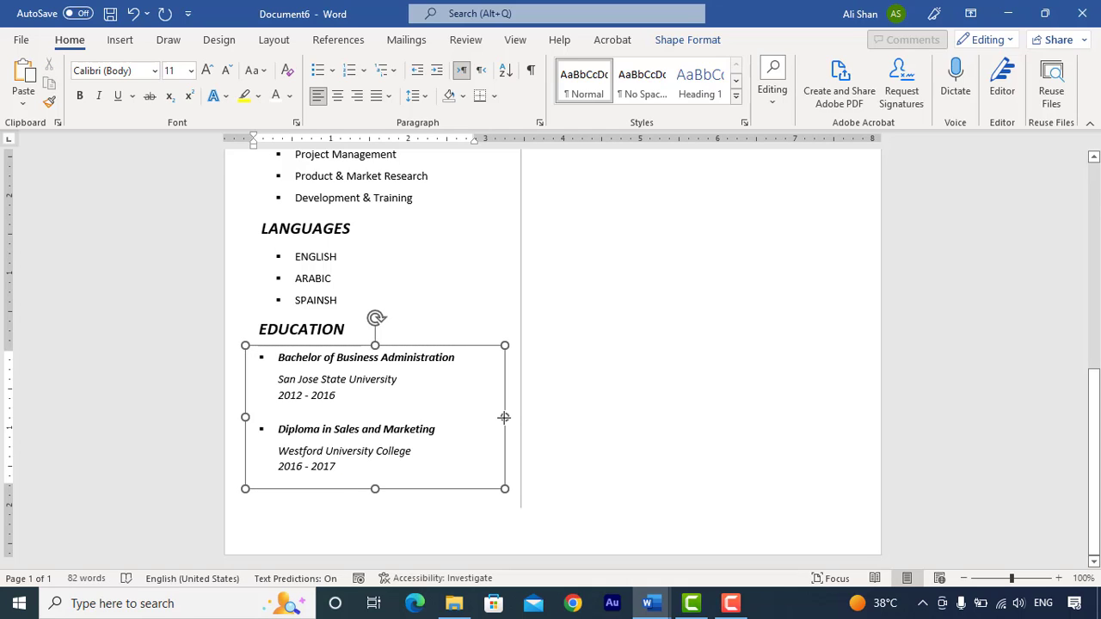
middle_click(552, 469)
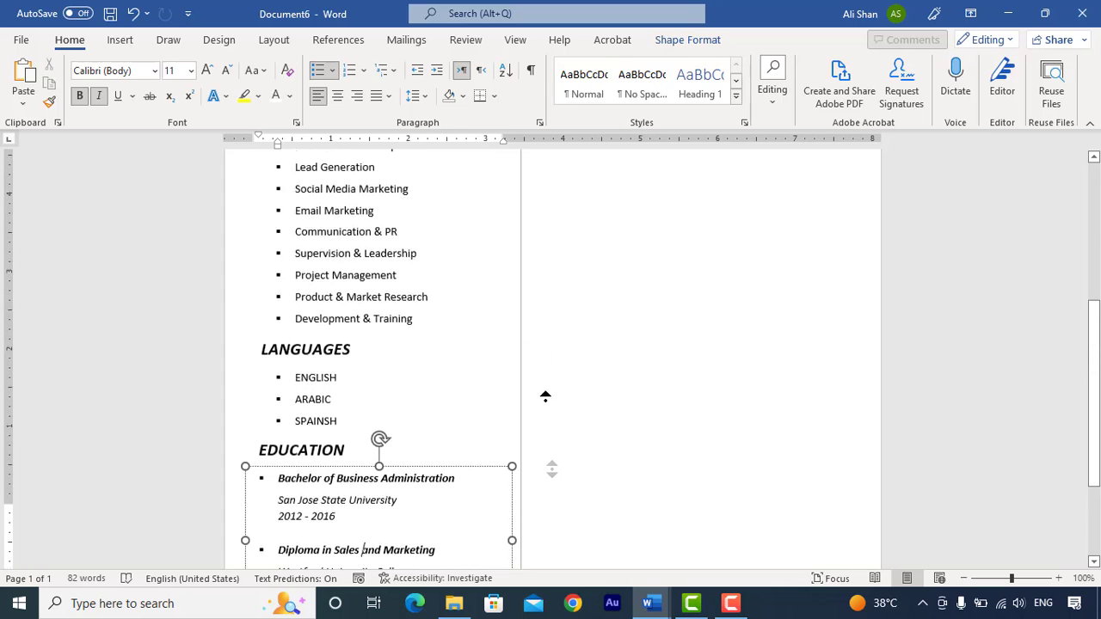
Copy the CONTACT heading into the right column and retype it as SUMMARY.
scroll(545, 404, "down", 2, "ctrl")
scroll(555, 412, "down", 3)
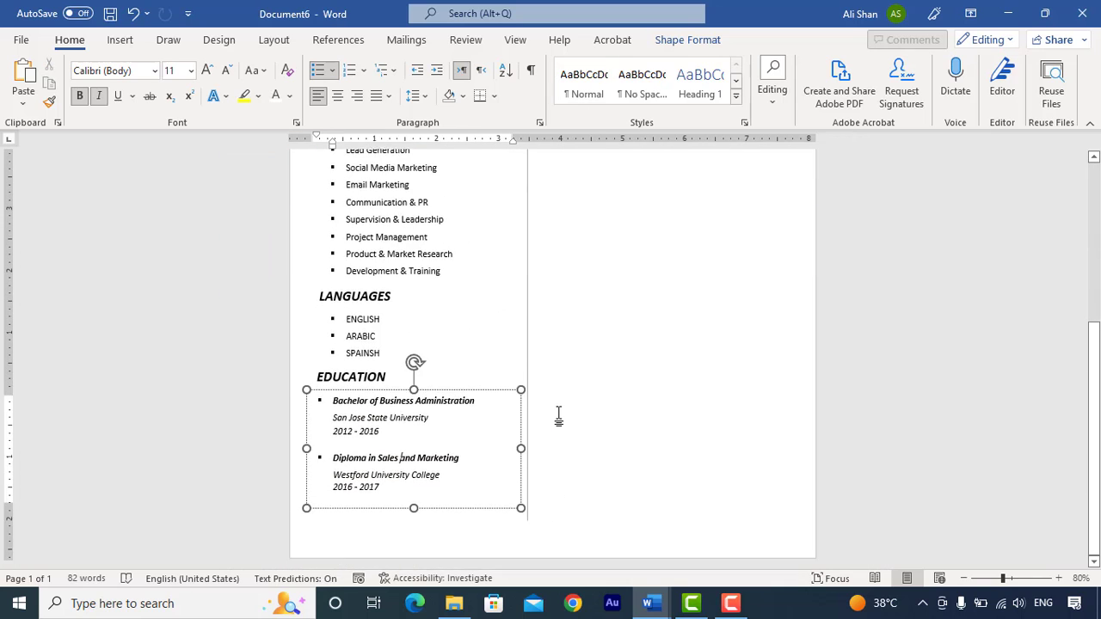
scroll(555, 422, "up", 1)
scroll(553, 430, "up", 1)
scroll(550, 431, "up", 2)
scroll(747, 336, "up", 1, "ctrl")
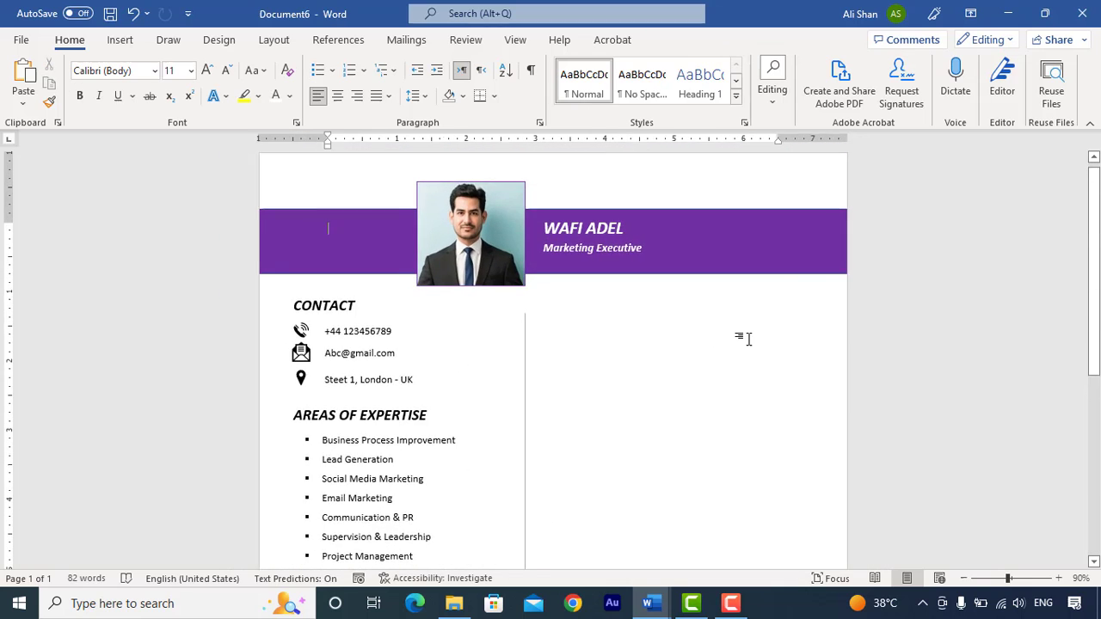
scroll(747, 338, "up", 1, "ctrl")
scroll(726, 387, "up", 2)
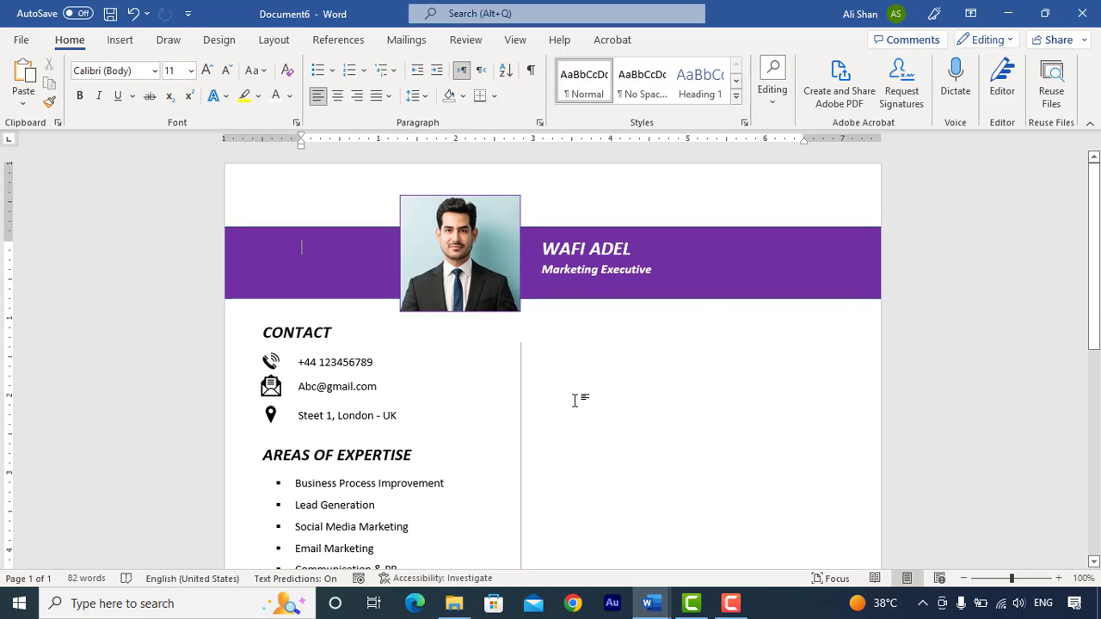
left_click(305, 335)
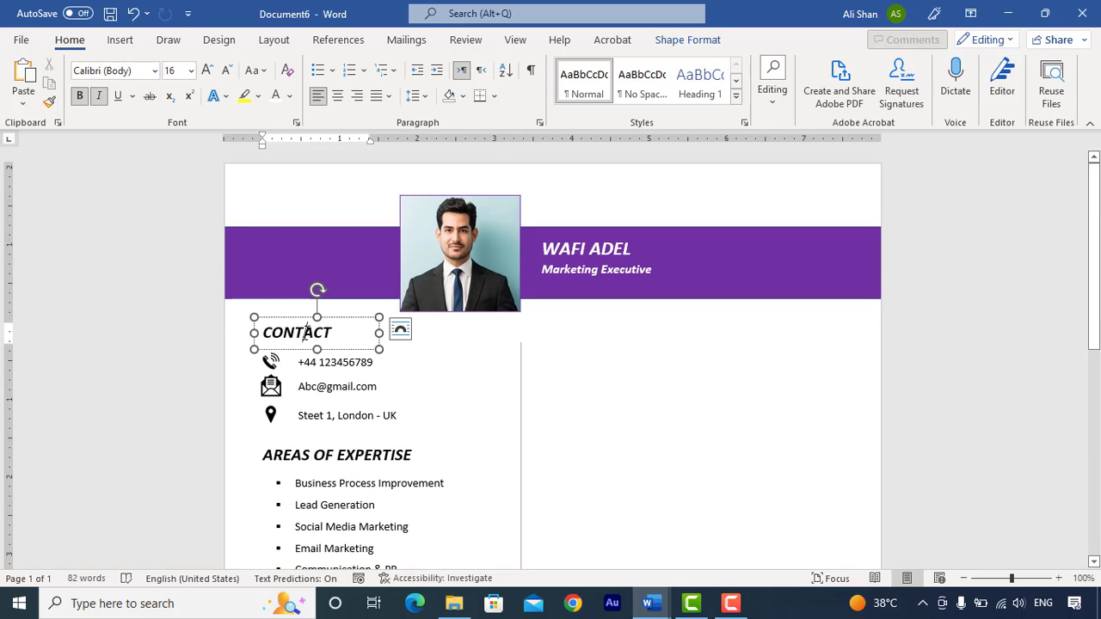
mouse_move(363, 351)
left_mouse_down()
mouse_move(587, 368)
mouse_move(629, 346)
left_mouse_up()
key("ctrl+a")
type("S")
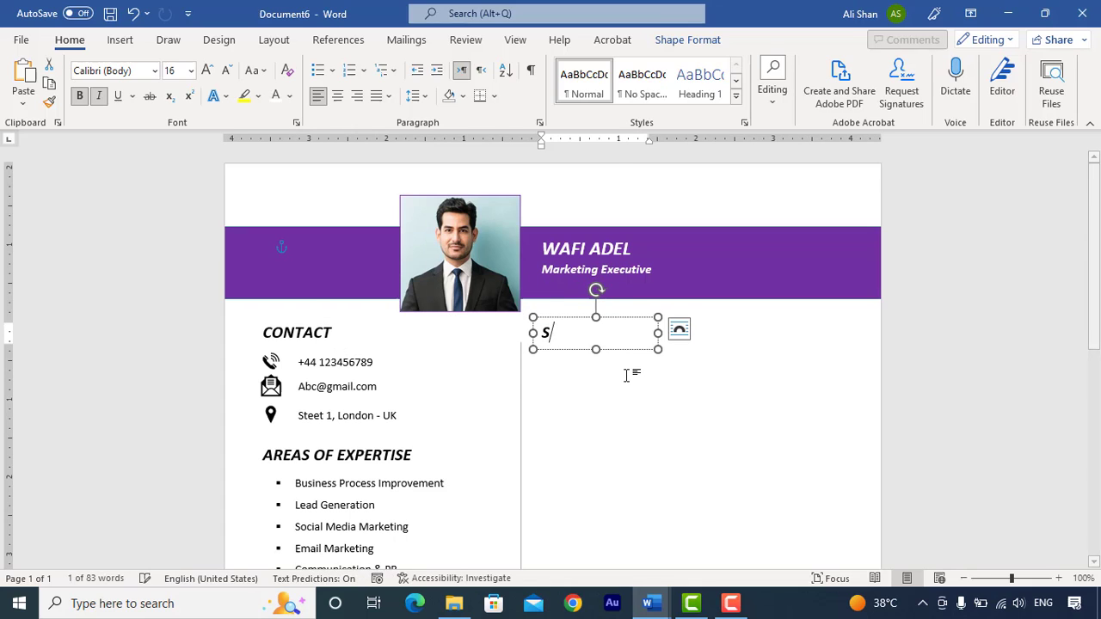
type("UMMARY")
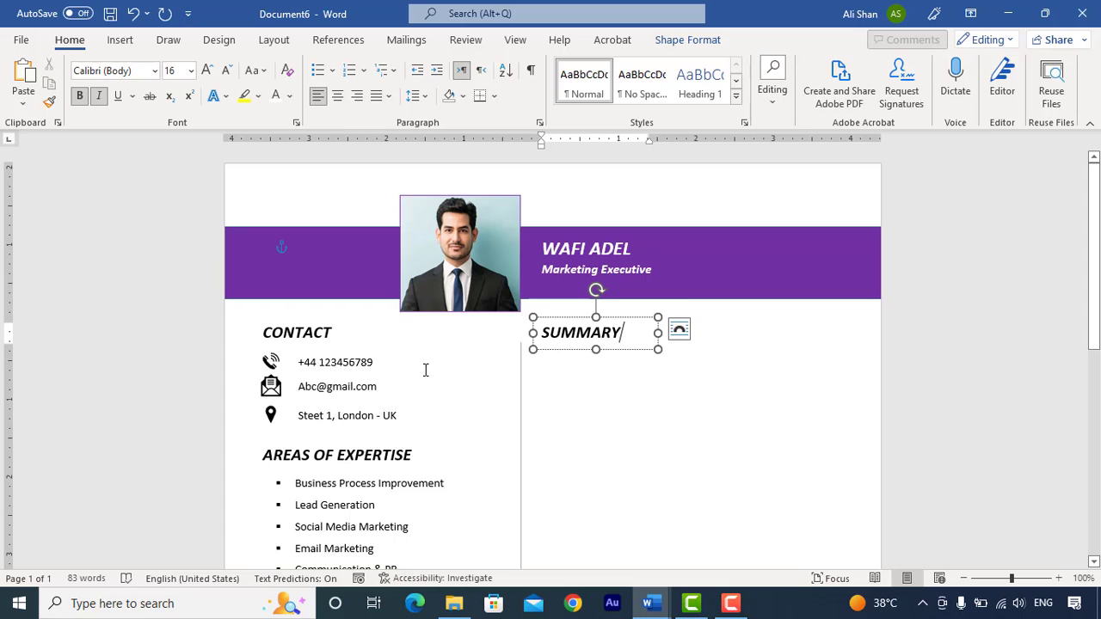
Copy the phone number box under SUMMARY, enlarge it, and clear its text.
left_click(347, 362)
left_click_drag(388, 375, 633, 379)
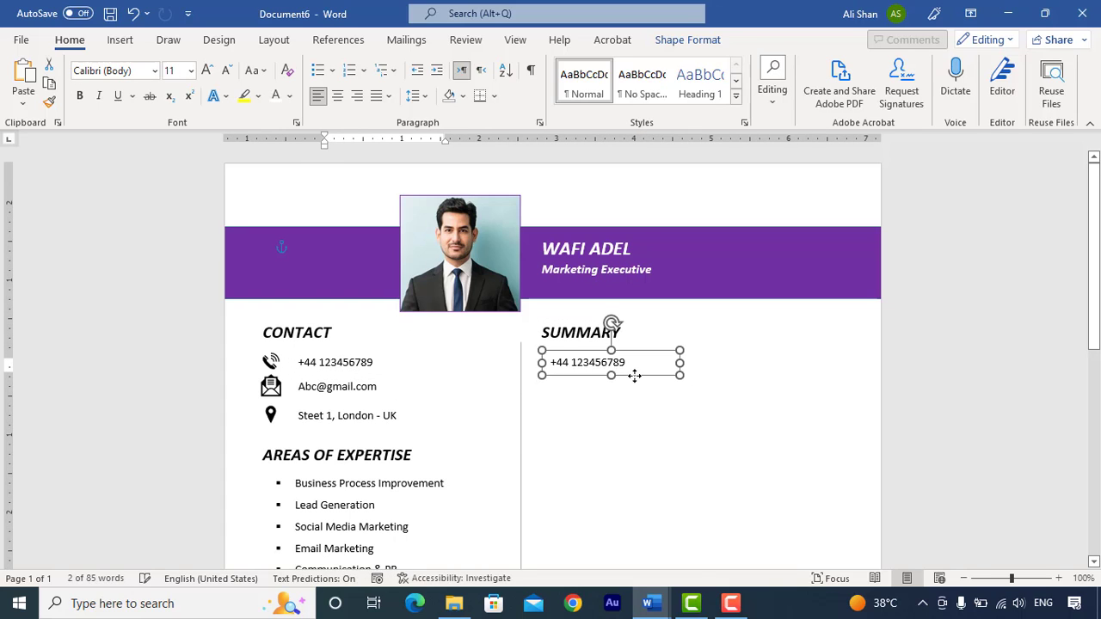
mouse_move(679, 377)
left_mouse_down()
mouse_move(831, 486)
mouse_move(867, 472)
left_mouse_up()
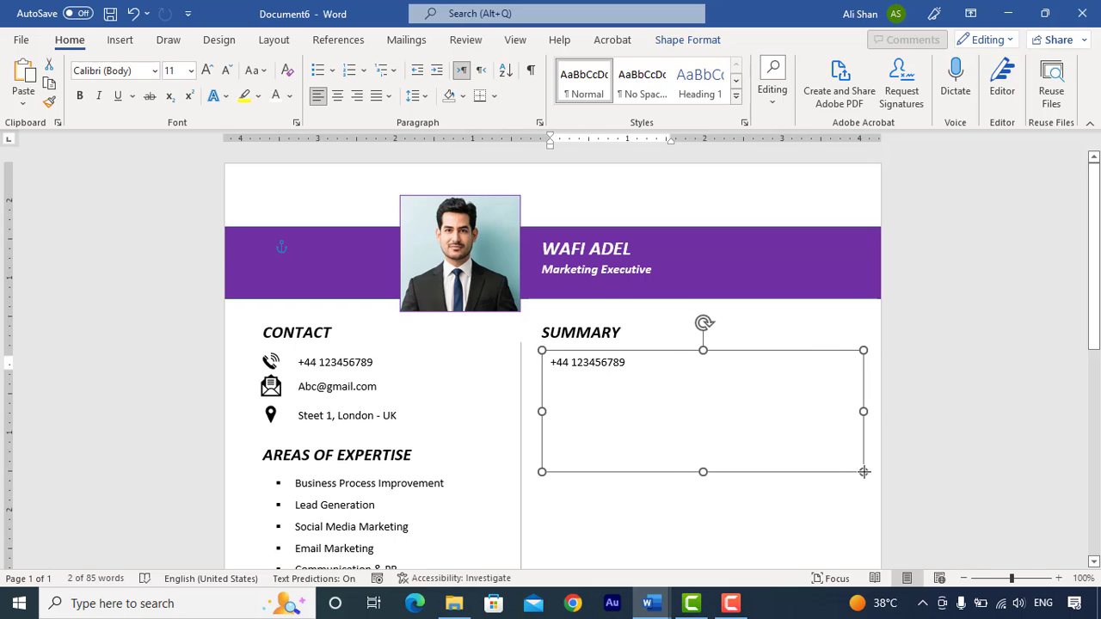
left_click(726, 398)
key("ctrl+a")
key("Delete")
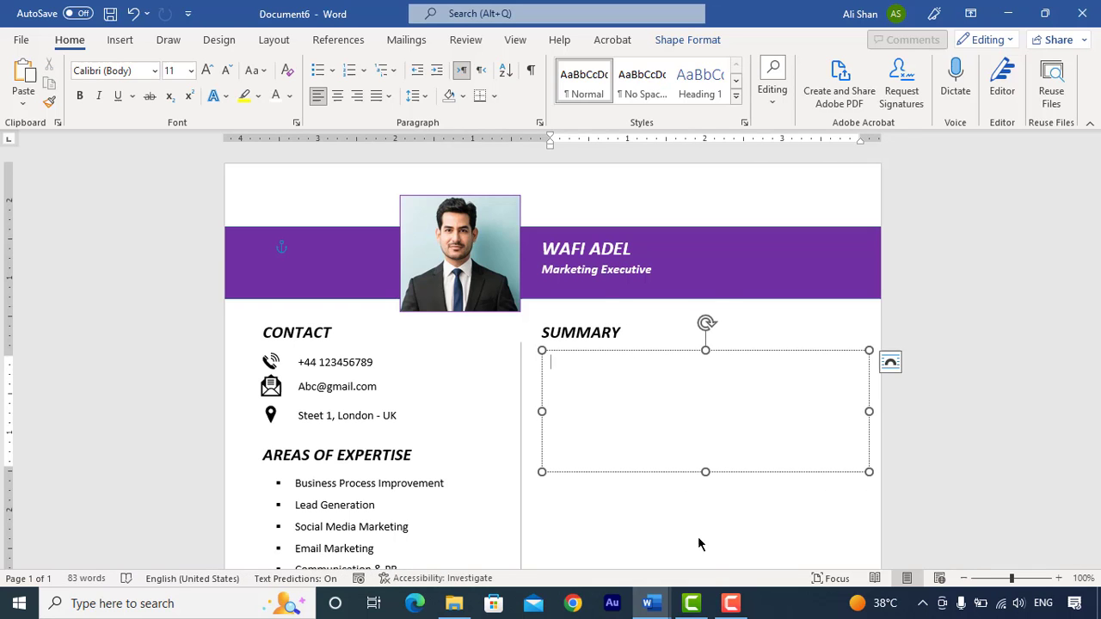
Paste the marketing management summary paragraph into the box and justify it.
scroll(701, 545, "down", 2)
right_click(565, 276)
left_click(649, 381)
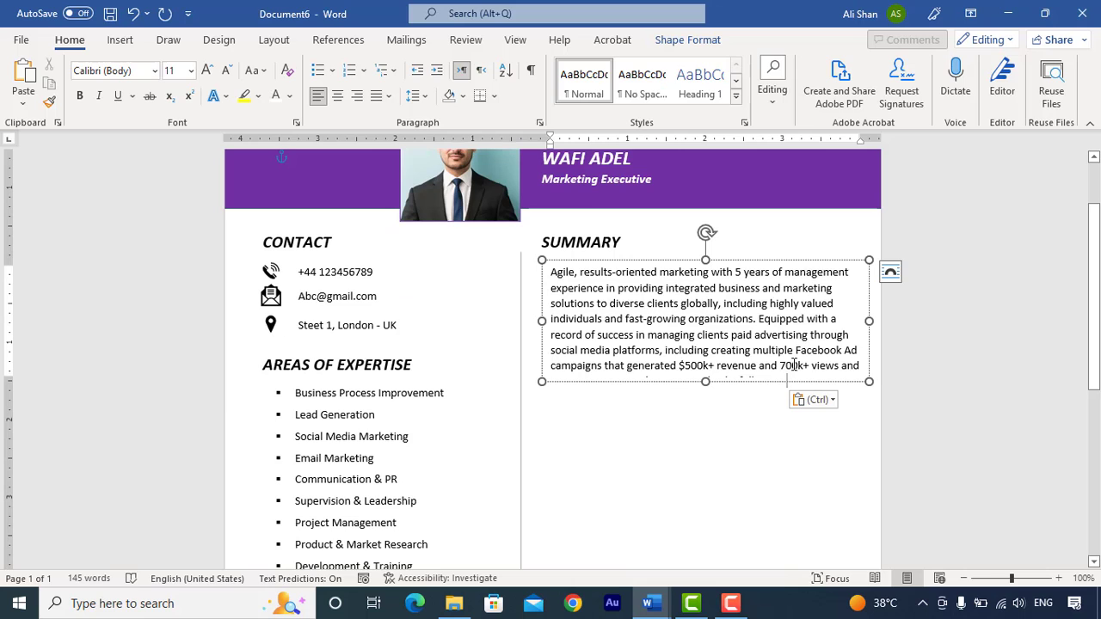
key("ctrl+a")
left_click(384, 95)
left_click(401, 115)
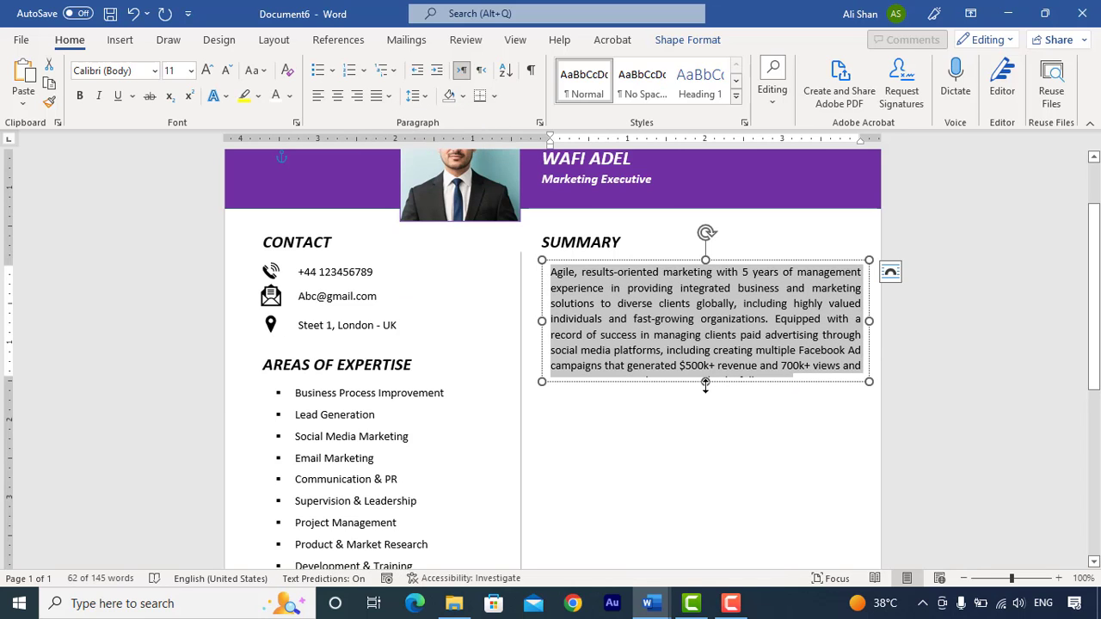
Lengthen and nudge the summary box so the final line shows.
left_click_drag(705, 383, 705, 404)
left_click_drag(645, 258, 645, 257)
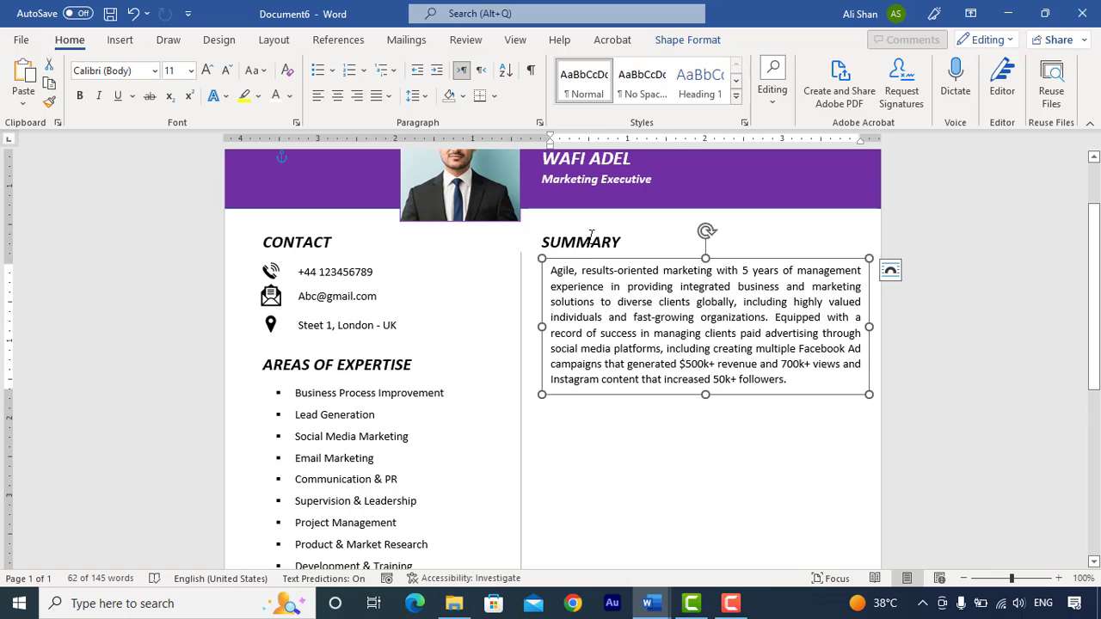
left_click(890, 271)
left_click(634, 437)
left_click(620, 299)
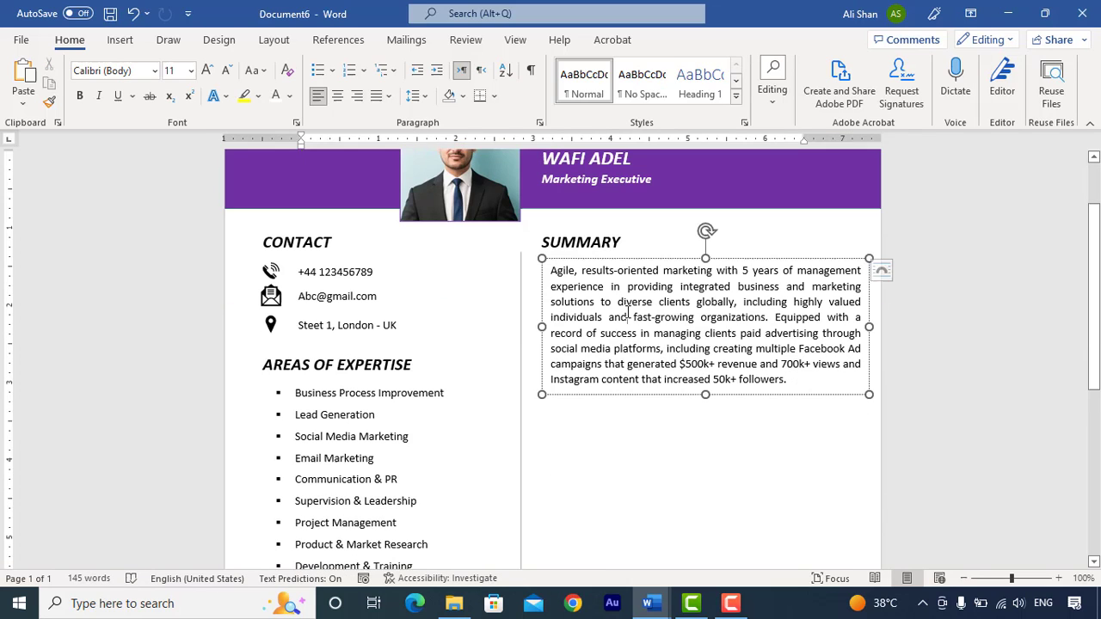
Duplicate the SUMMARY heading and paragraph box below and retype the heading as EXPERIENCE.
left_click(581, 234, "shift")
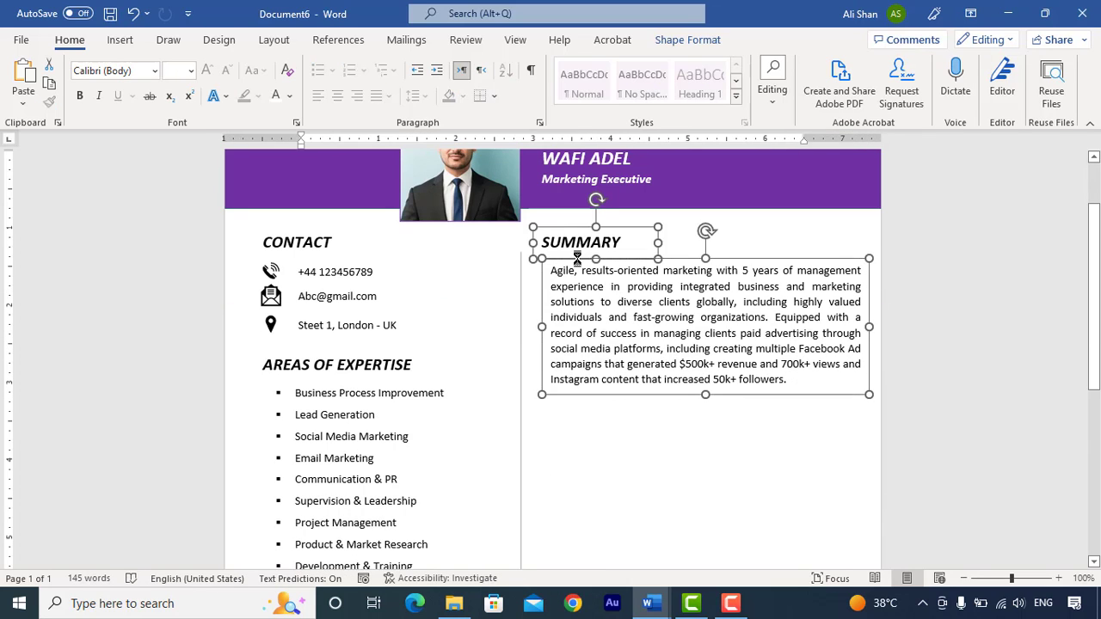
key("ctrl+c")
key("ctrl+v")
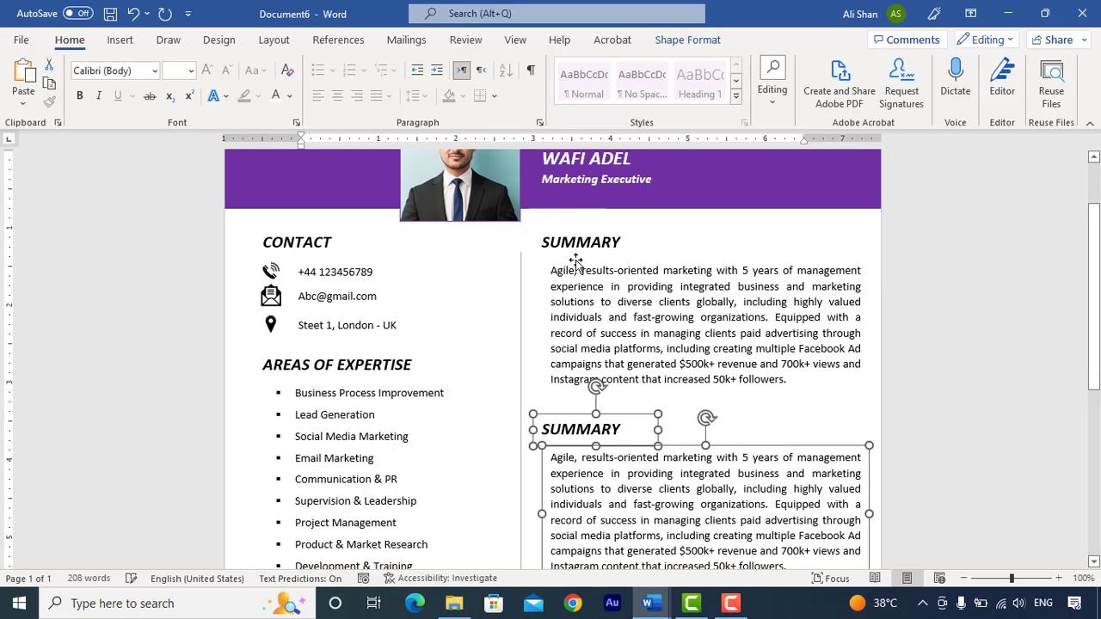
key("Up")
key("Up")
key("Up")
key("Up")
key("Up")
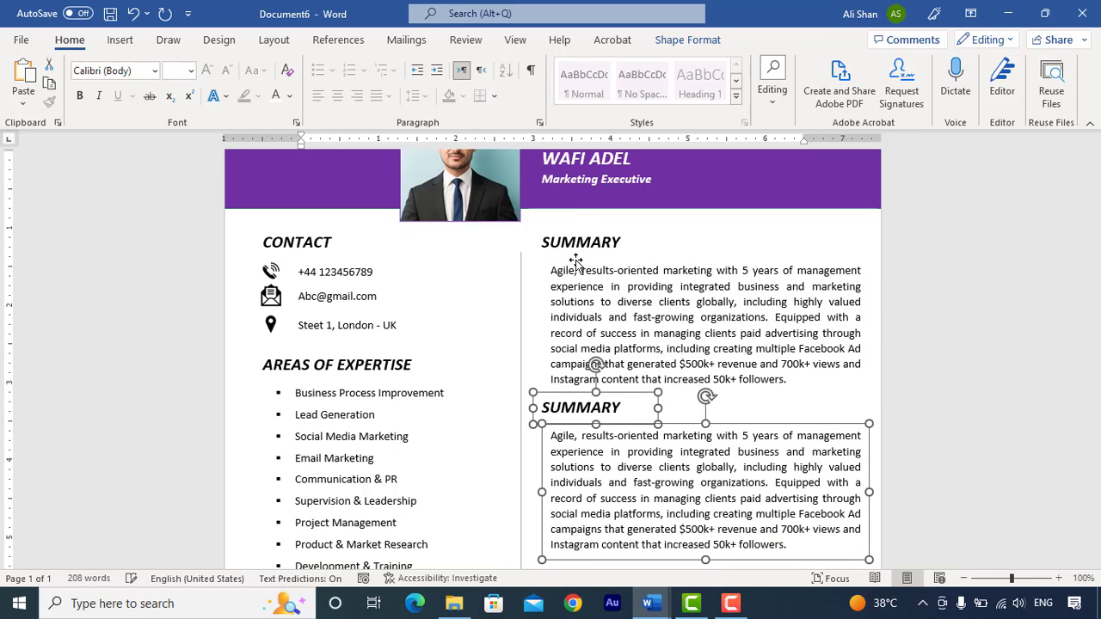
scroll(620, 301, "down", 2)
left_click(643, 320)
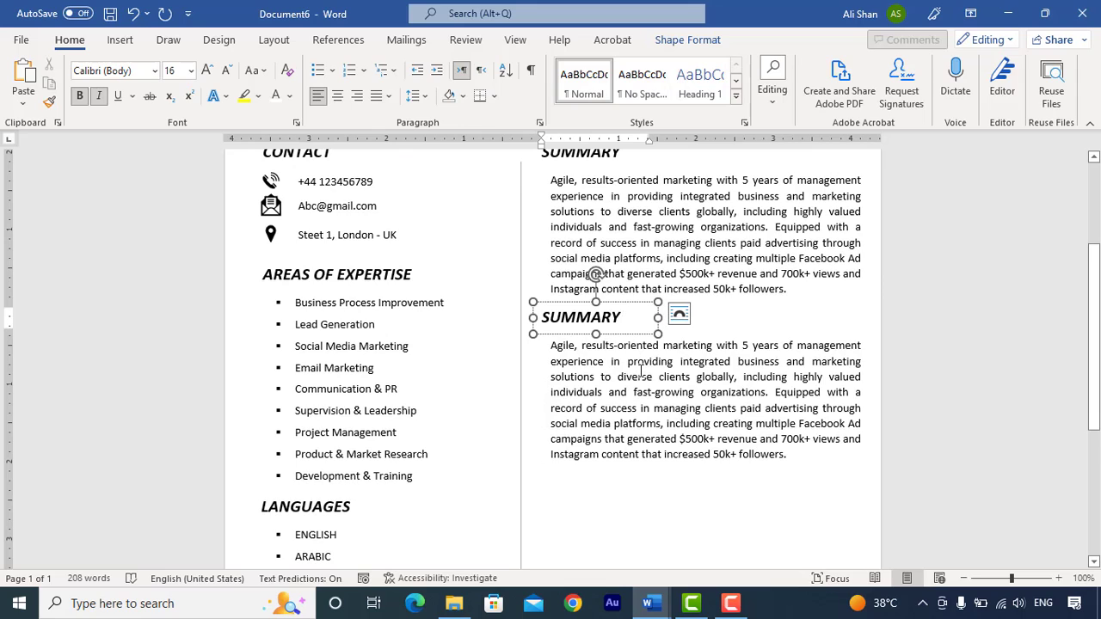
key("ctrl+a")
key("BackSpace")
type("E")
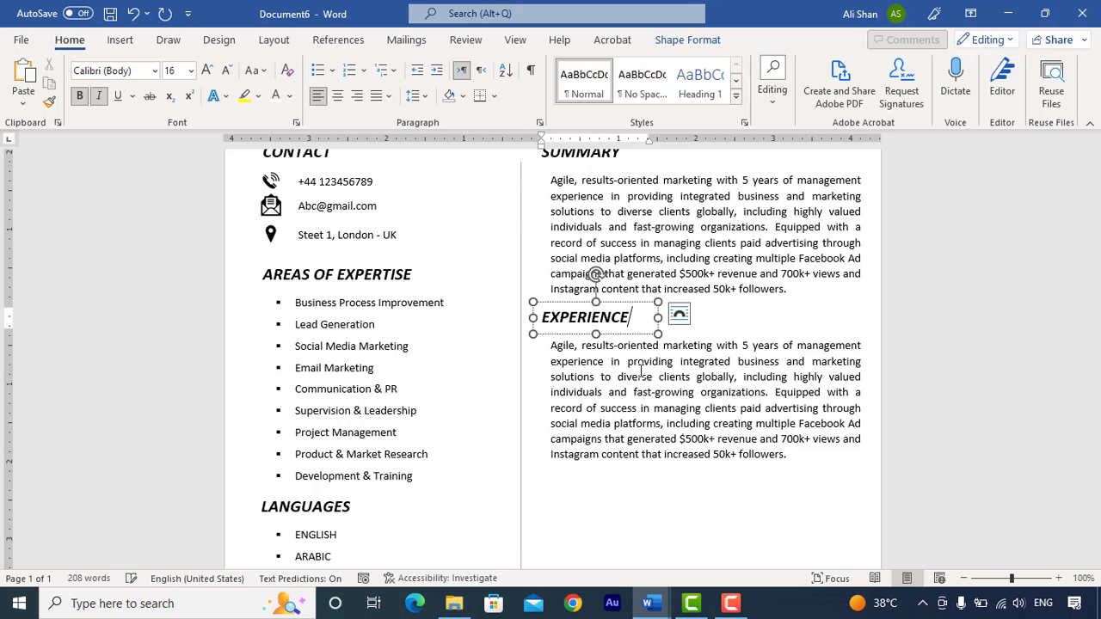
Stretch the copied paragraph box down toward the page bottom.
left_click(673, 408)
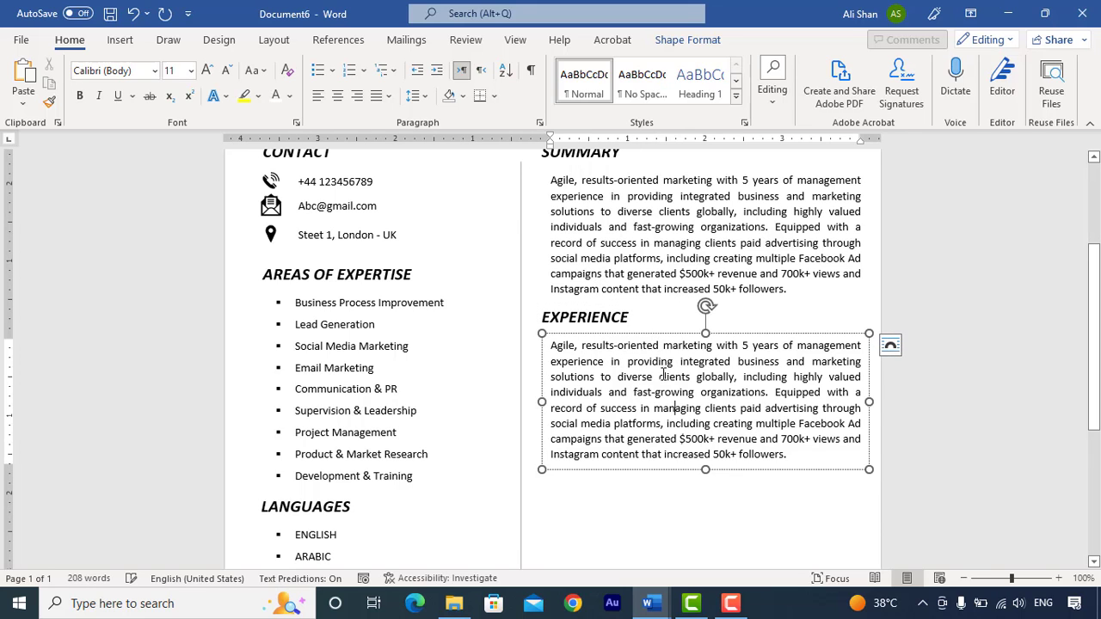
scroll(662, 381, "down", 2)
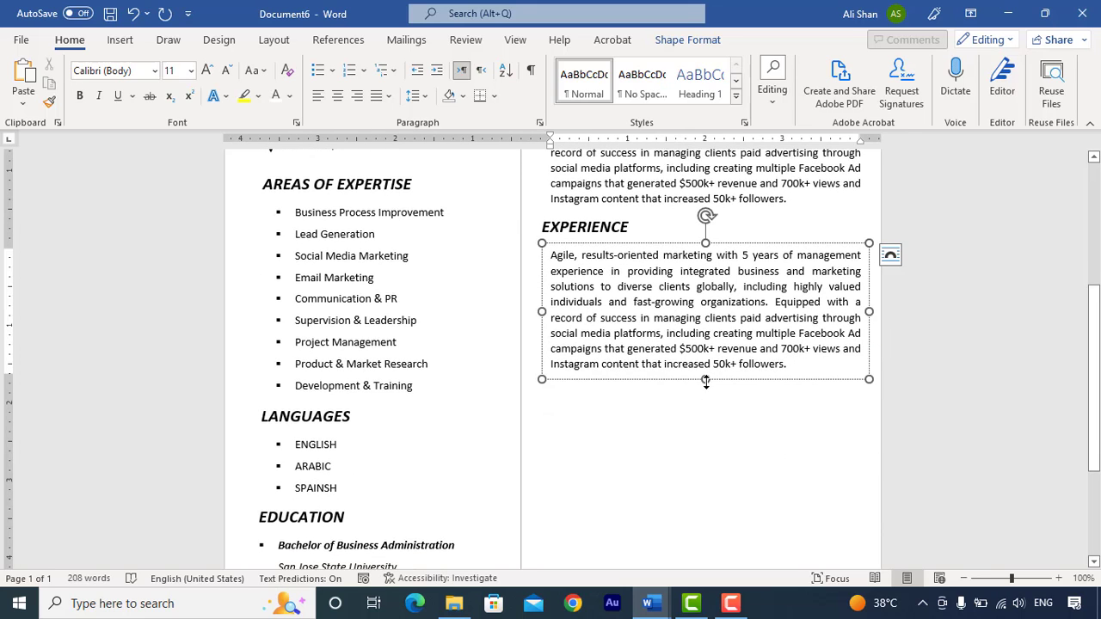
left_click_drag(706, 380, 703, 570)
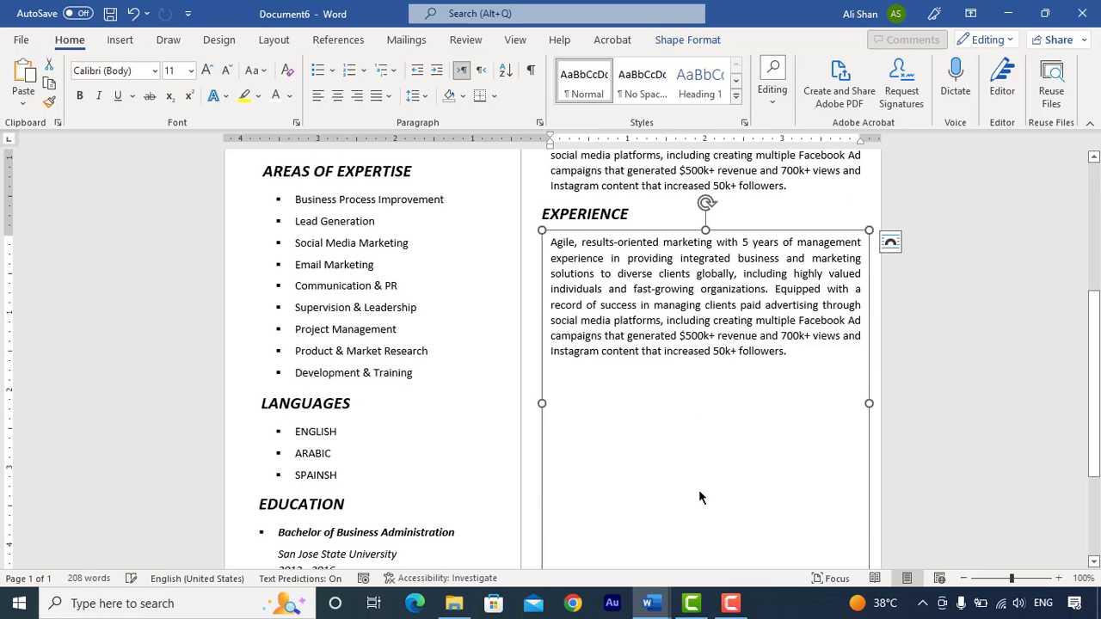
scroll(689, 427, "down", 2)
scroll(701, 439, "down", 2)
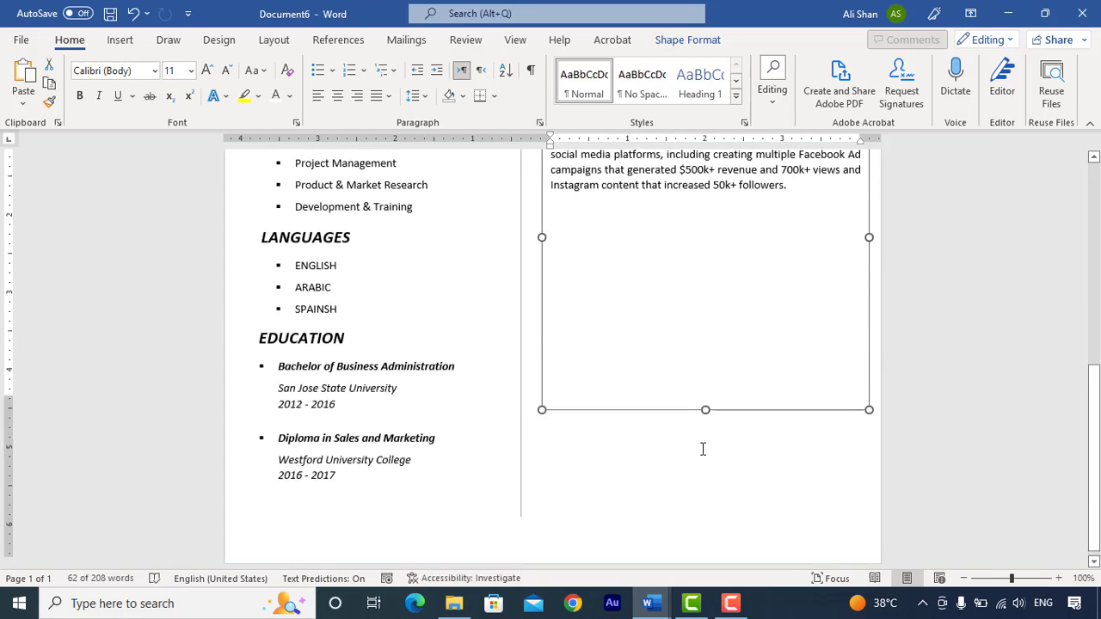
left_click_drag(704, 401, 704, 480)
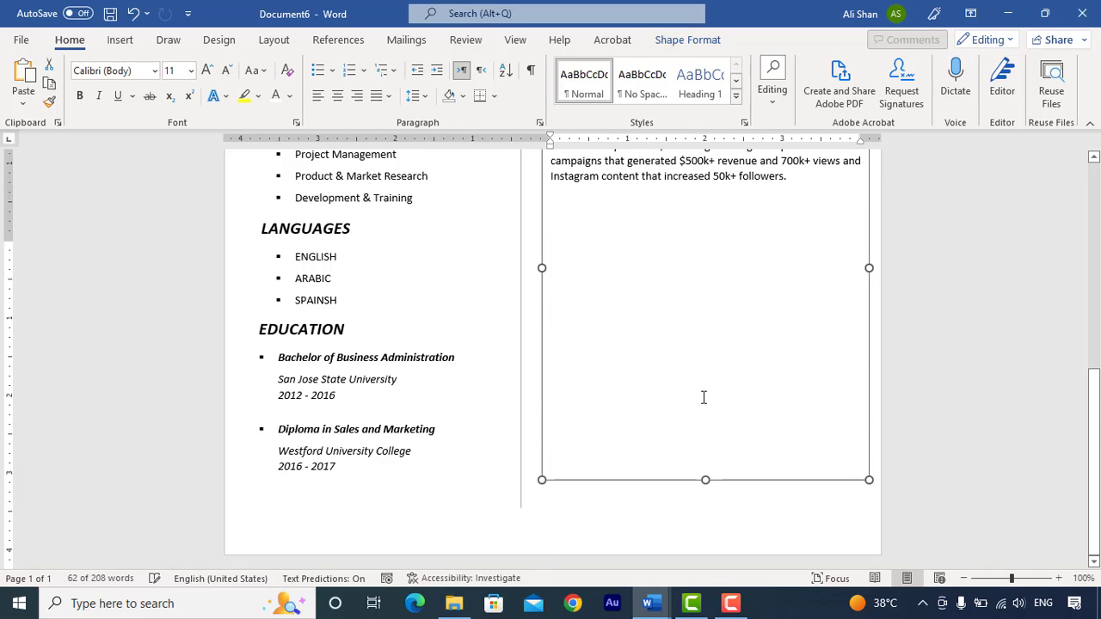
Replace the copied summary with the Digital Marketing Executive role and bulleted achievements, then adjust the box.
scroll(702, 404, "up", 5)
left_click(703, 441)
key("ctrl+a")
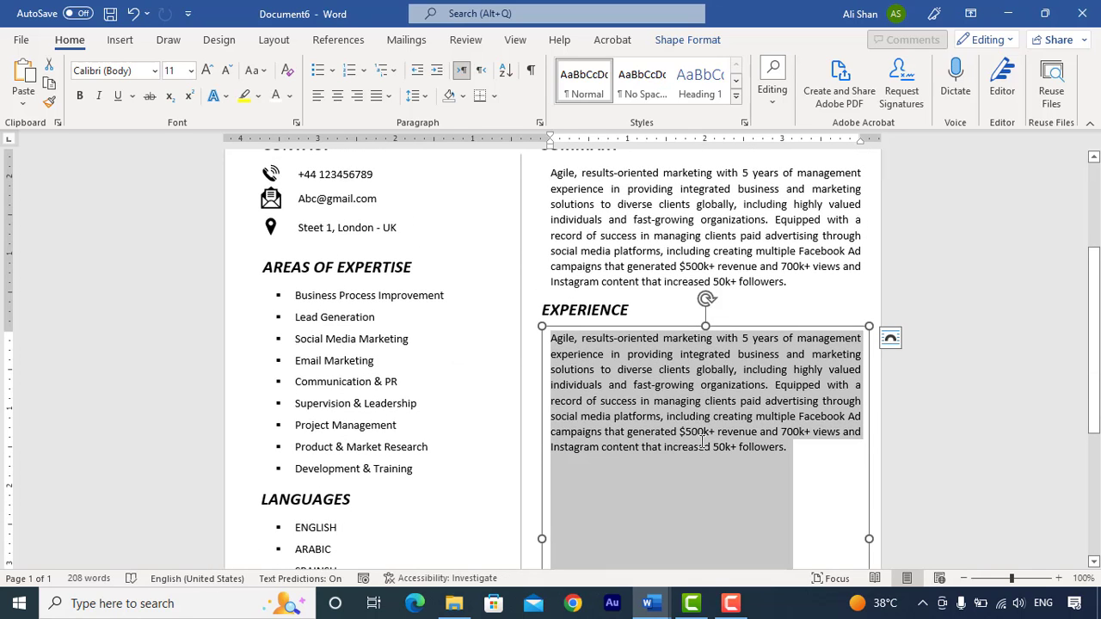
key("Delete")
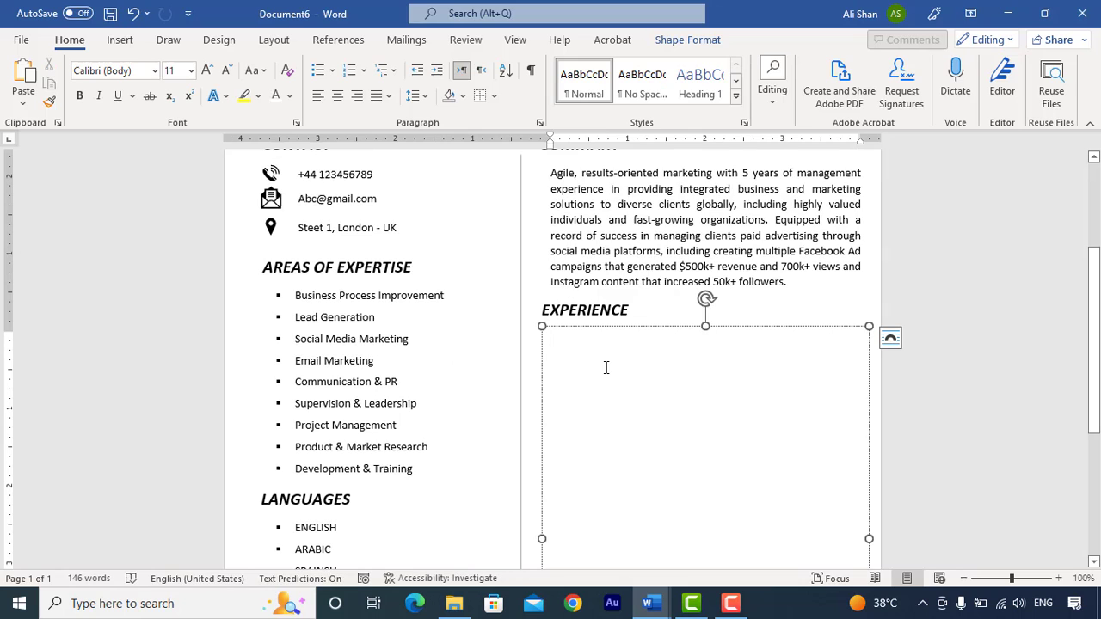
key("ctrl+v")
scroll(705, 430, "down", 2)
left_click_drag(705, 479, 706, 522)
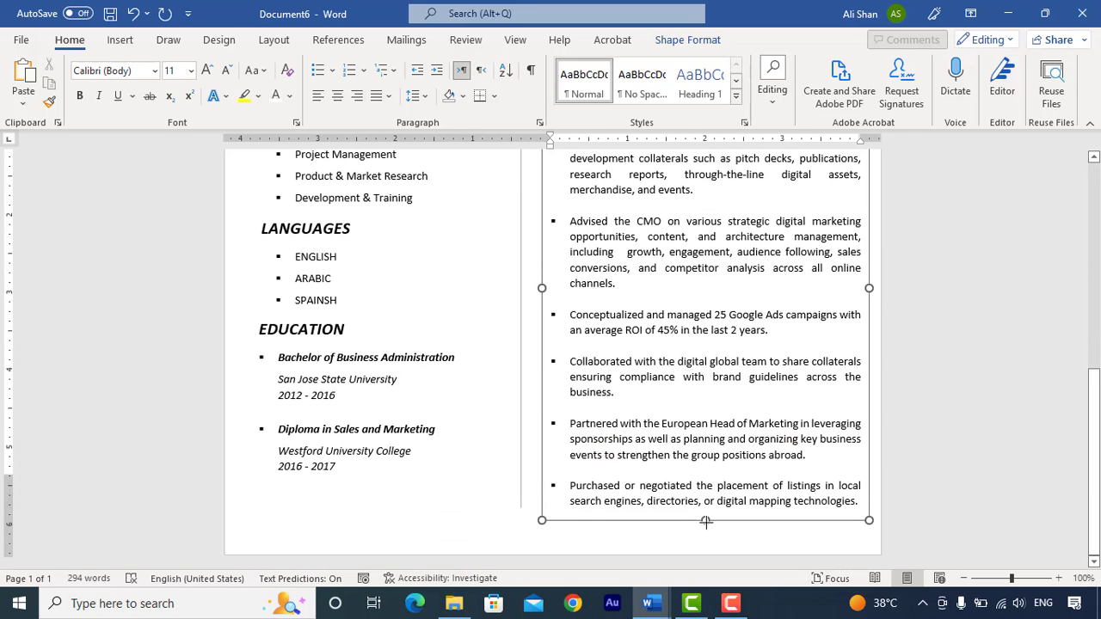
scroll(679, 364, "up", 3)
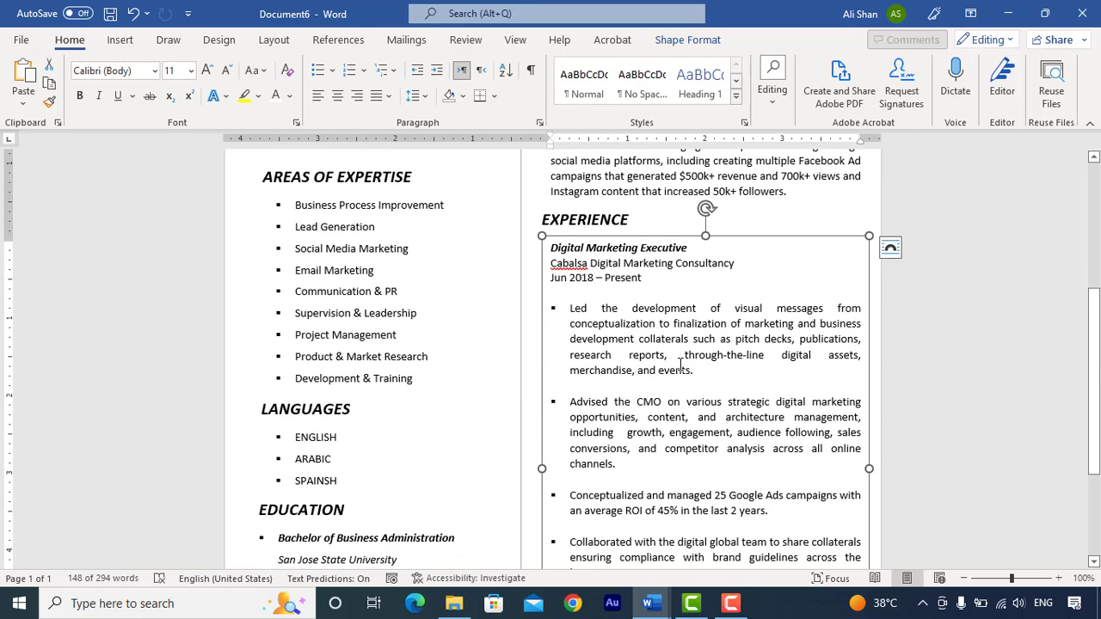
key("Up")
key("Up")
key("Up")
key("Up")
key("Left")
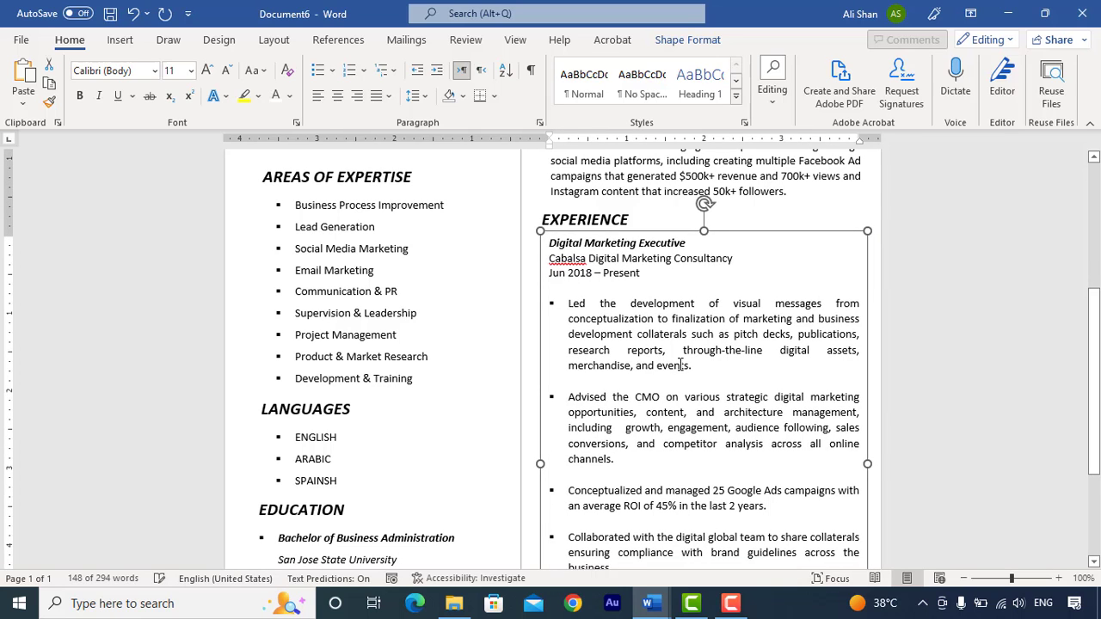
Ignore the spelling flag on Cabalsa in the experience text.
scroll(708, 380, "up", 2)
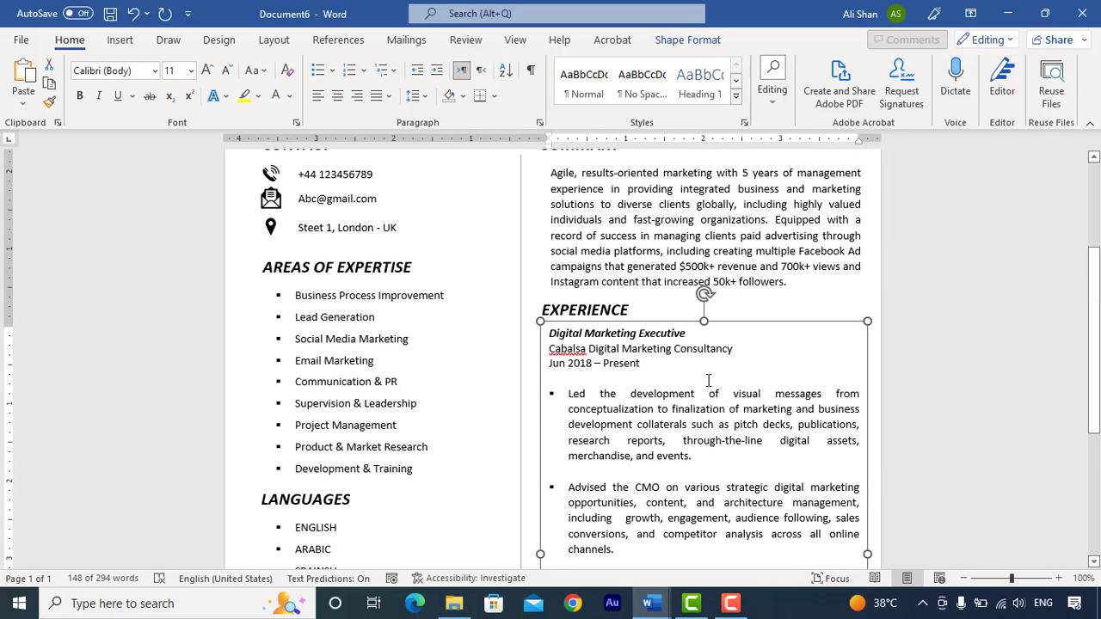
right_click(568, 349)
left_click(711, 417)
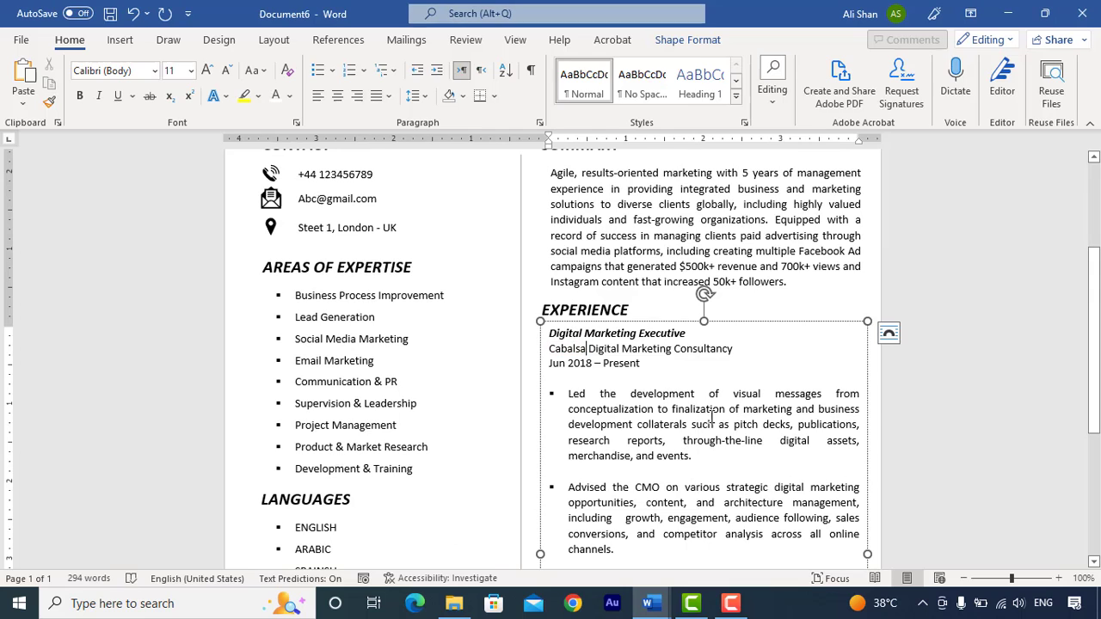
key("ctrl+z")
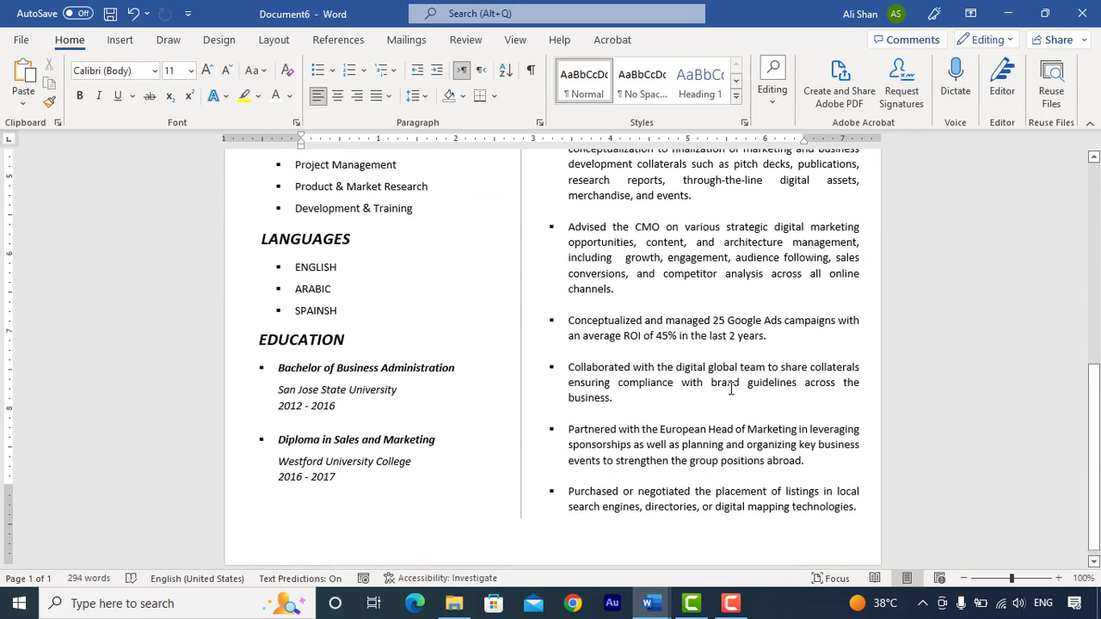
Place a heading copy below the last experience bullet and rename it REFERENCES.
key("ctrl+z")
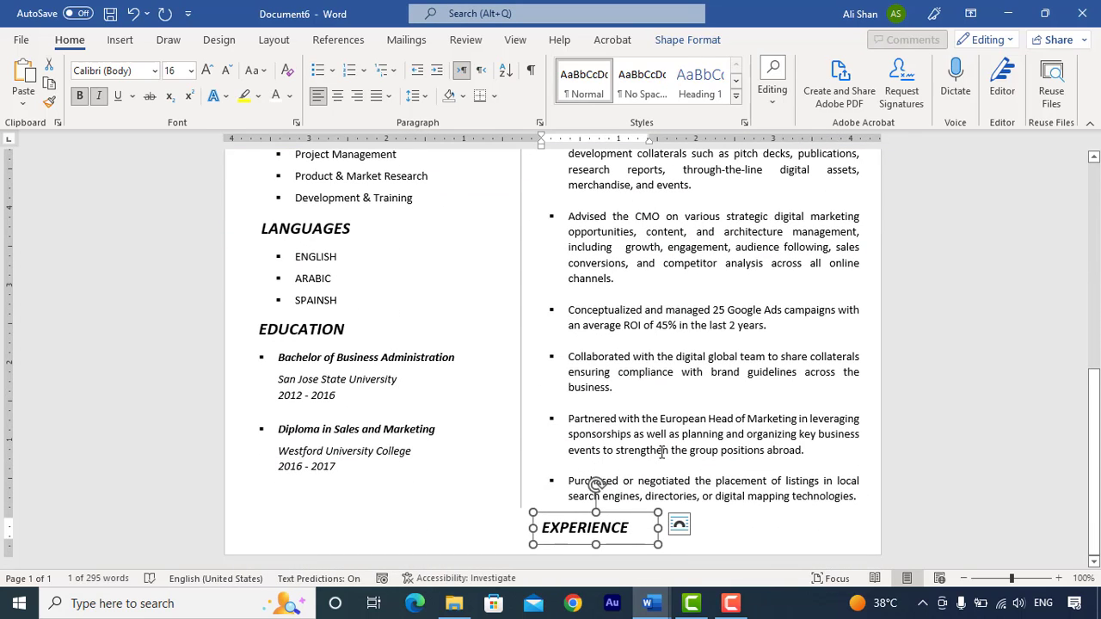
left_click(623, 531)
type("REFERENCE")
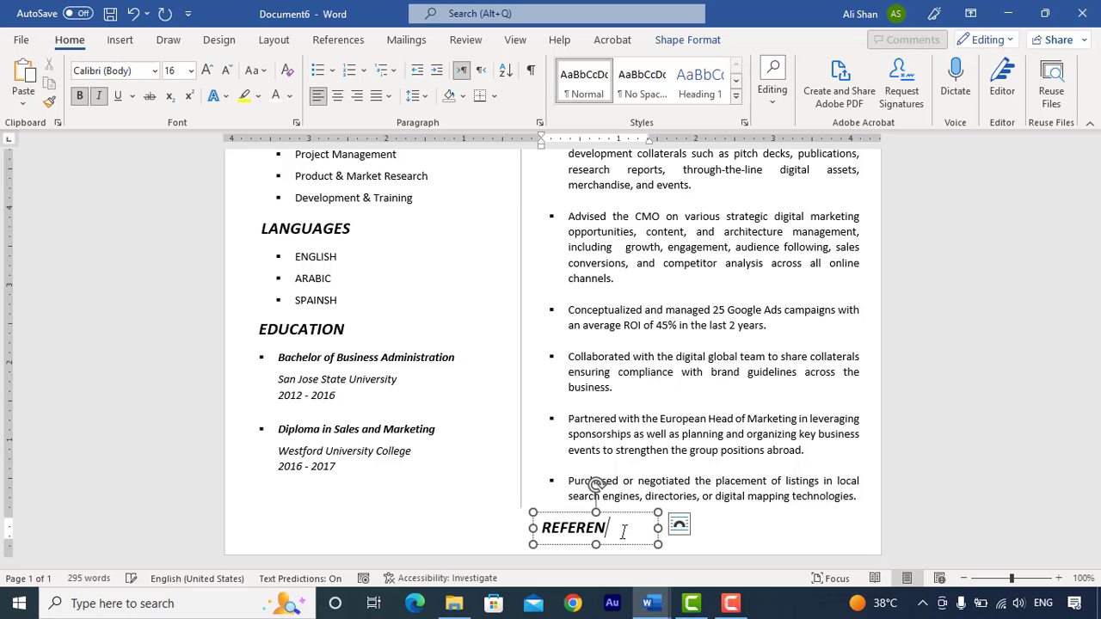
type("S")
Put a copied phone text box beside the heading, reading 'Available on request.'.
key("ctrl+v")
left_click_drag(688, 509, 714, 530)
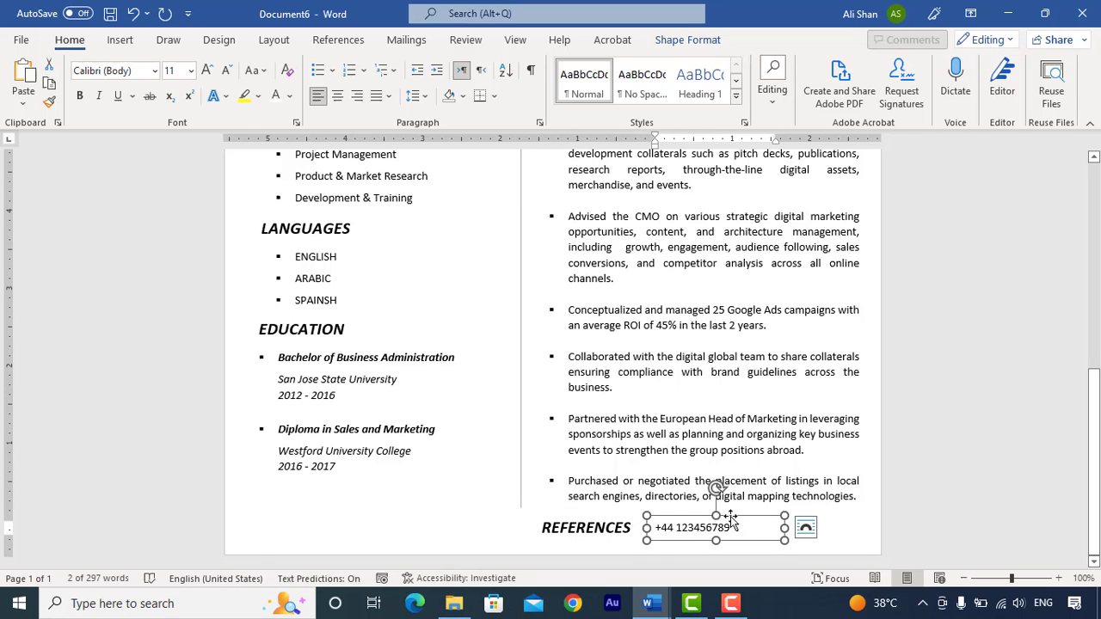
triple_click(750, 534)
key("BackSpace")
type("Available on r")
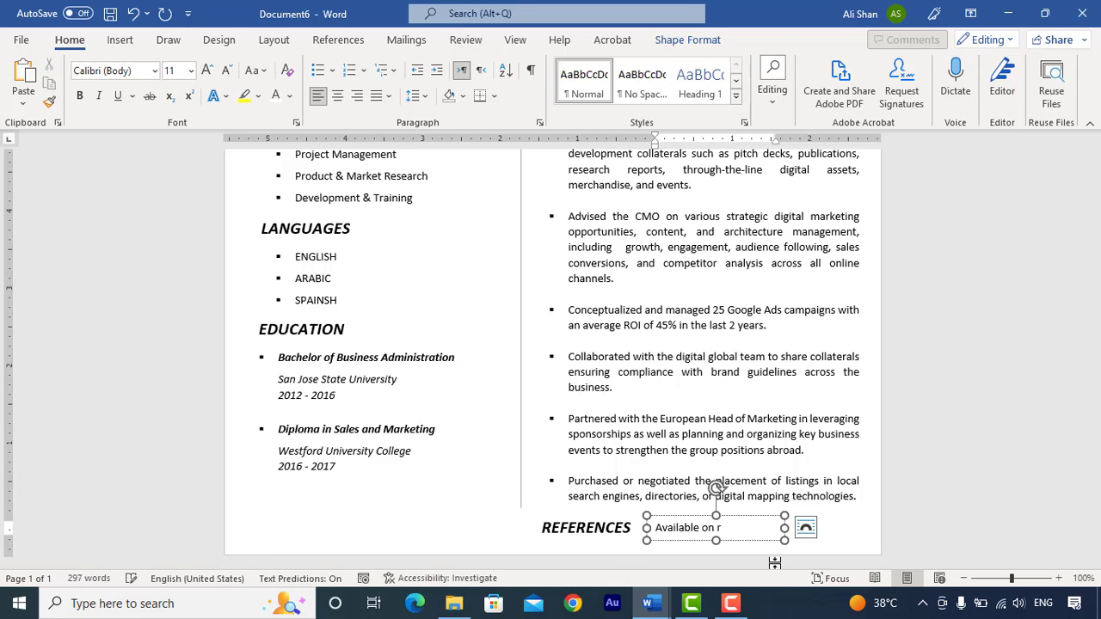
type("est.")
left_click(782, 468)
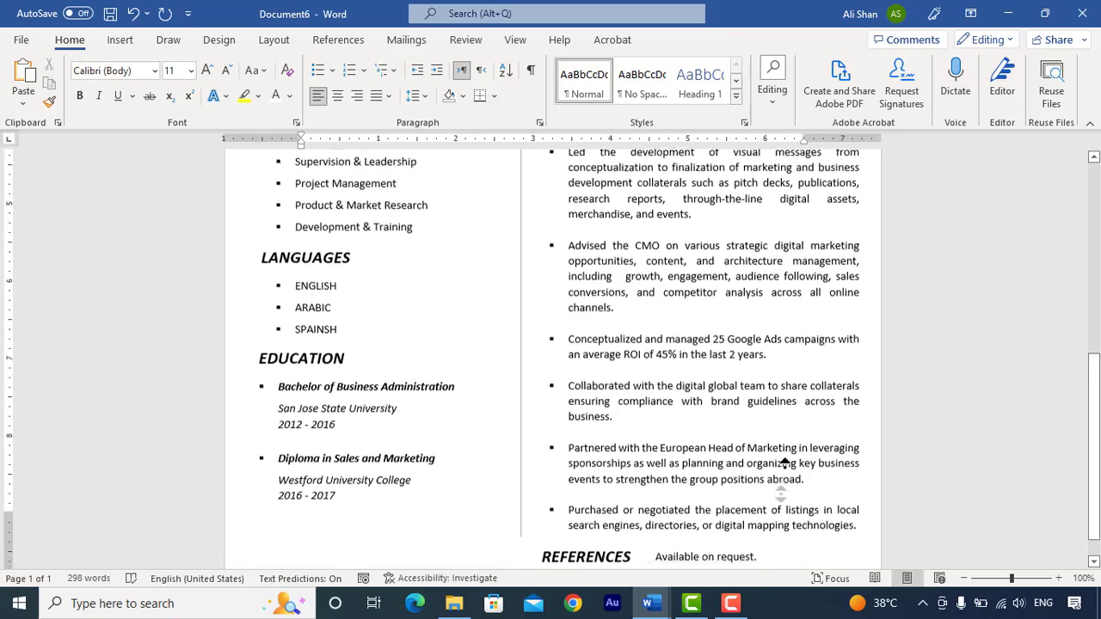
scroll(783, 464, "up", 2)
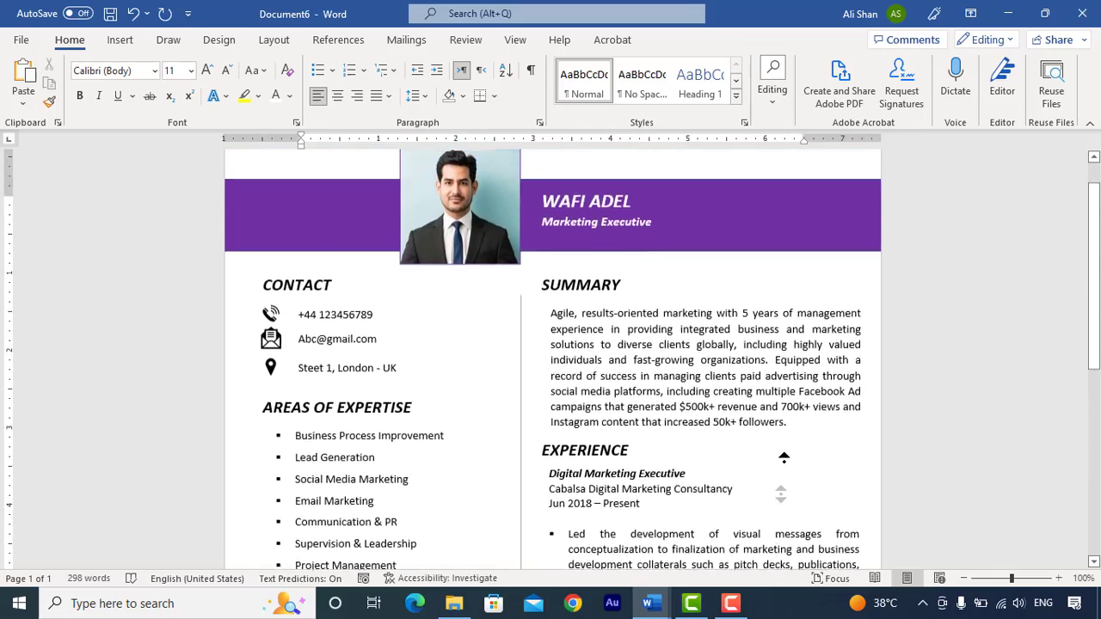
scroll(780, 455, "down", 1, "ctrl")
scroll(774, 454, "down", 1, "ctrl")
scroll(775, 464, "down", 1, "ctrl")
scroll(766, 456, "down", 1, "ctrl")
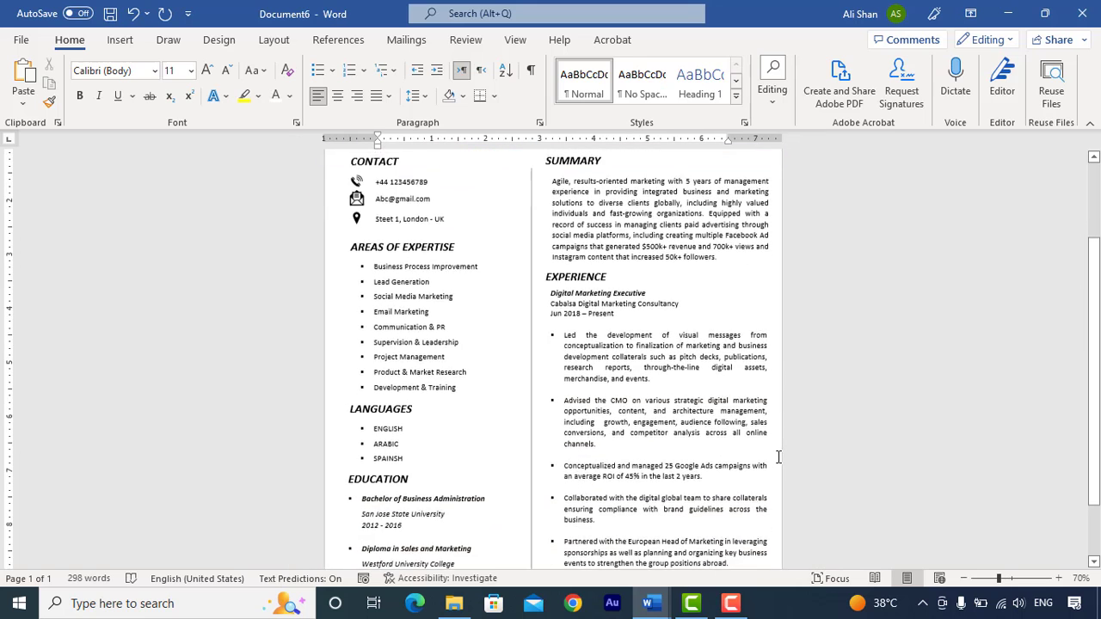
scroll(741, 450, "up", 3)
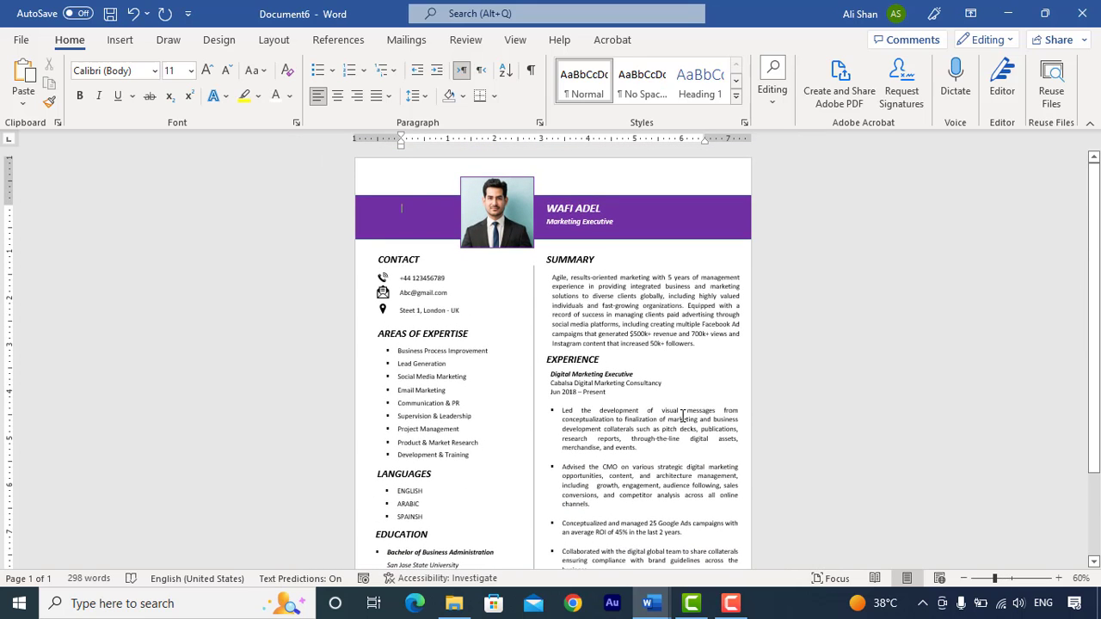